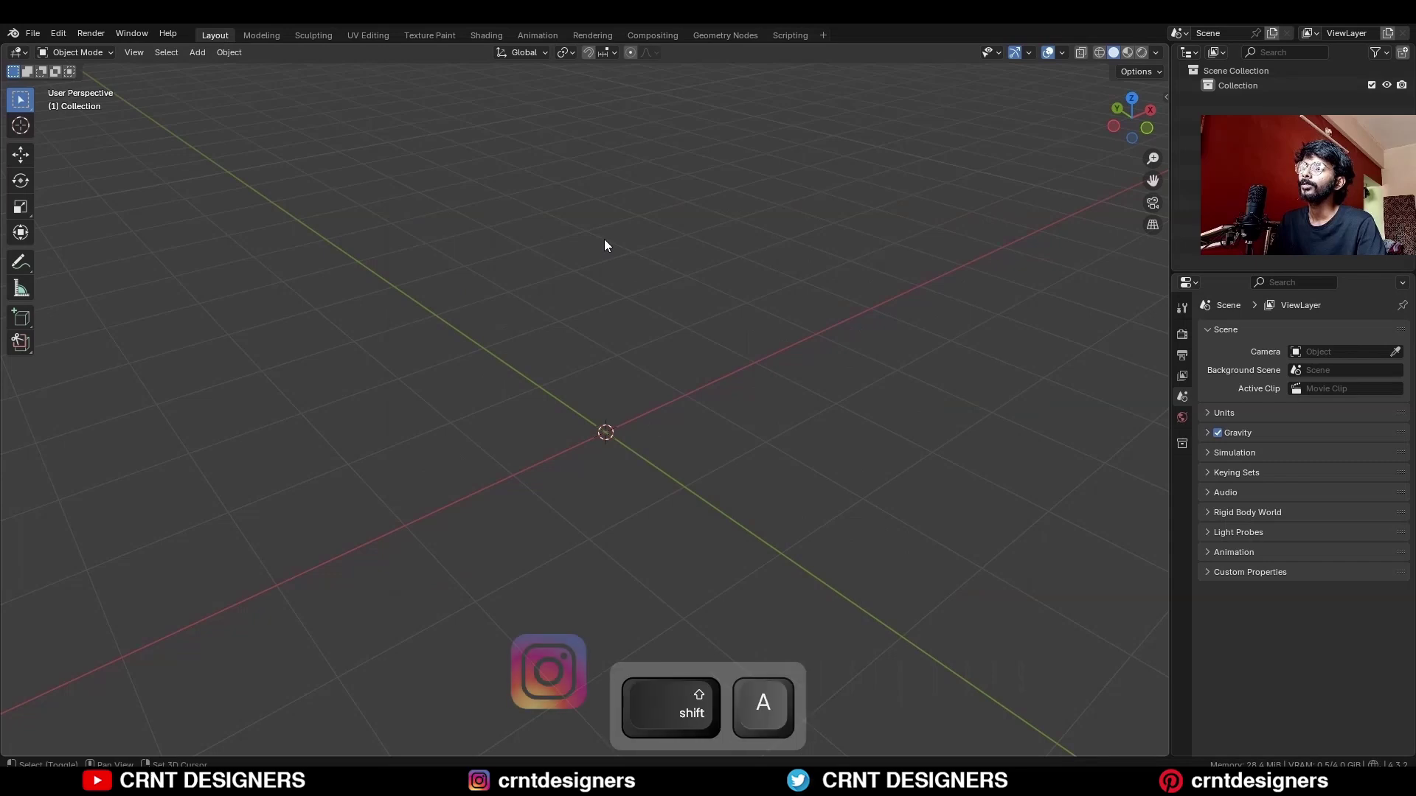
Add a Round Cube mesh with 4 arc divisions
mouse_move(595, 260)
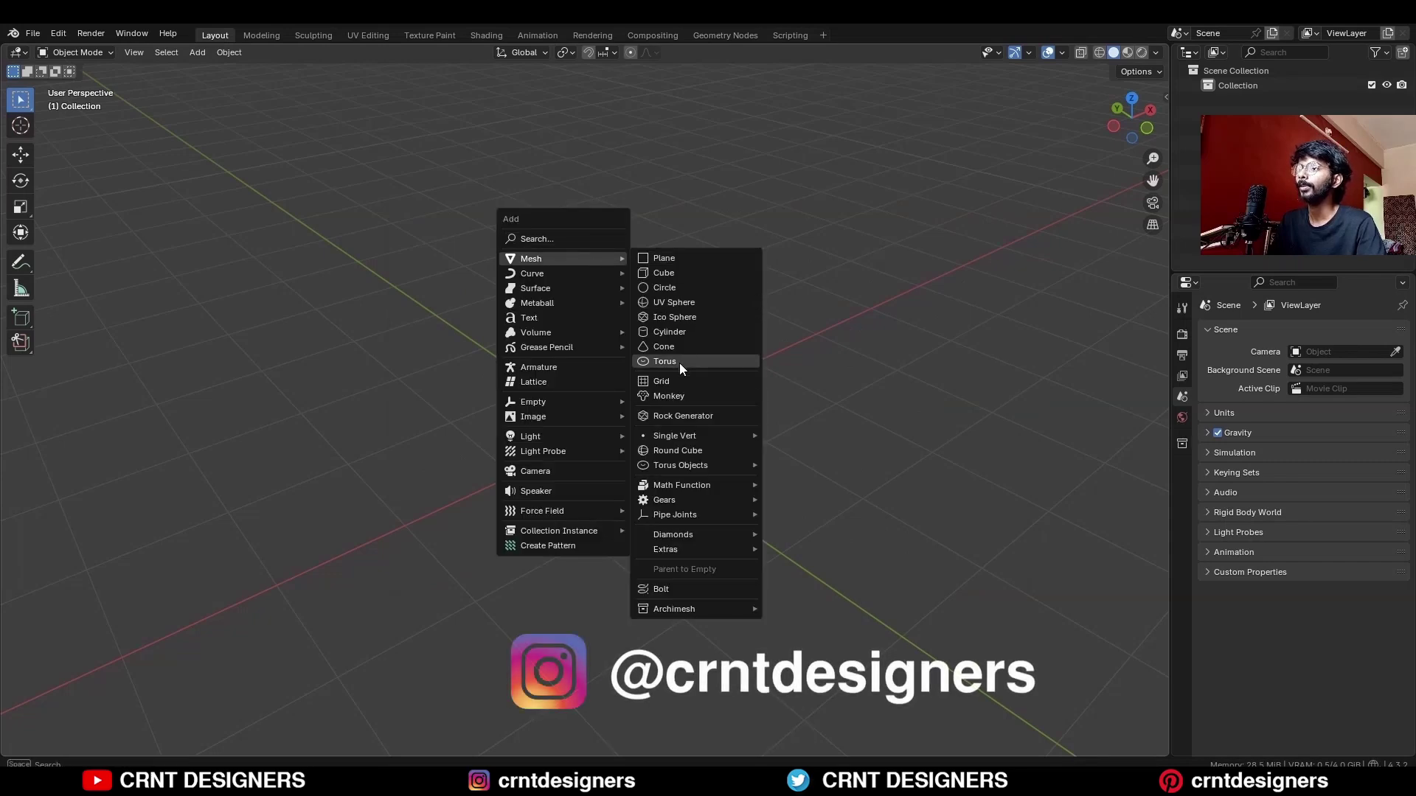
click(694, 450)
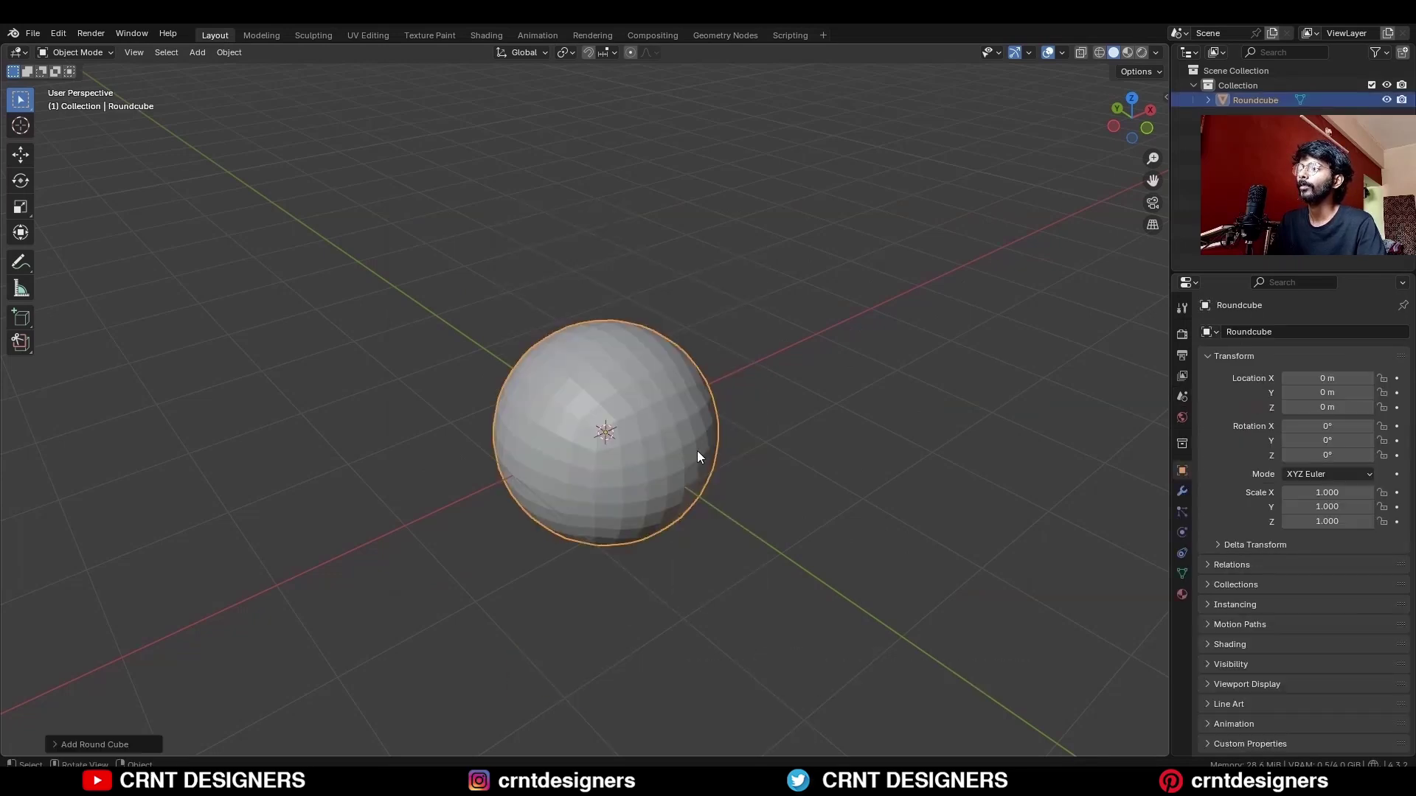
click(64, 744)
text(4)
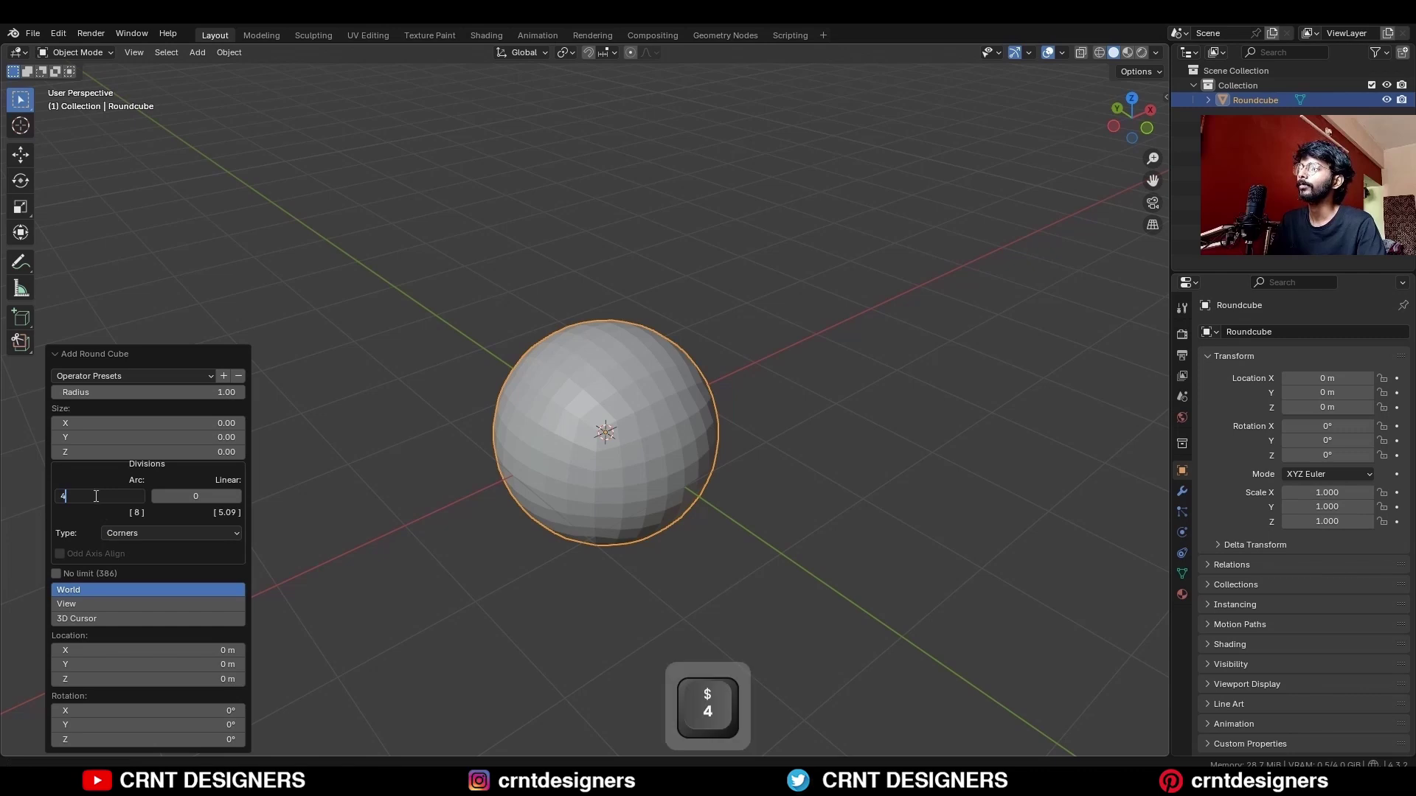
key(Return)
In front view with X-ray on, bevel the round cube's middle edge loop
click(1147, 130)
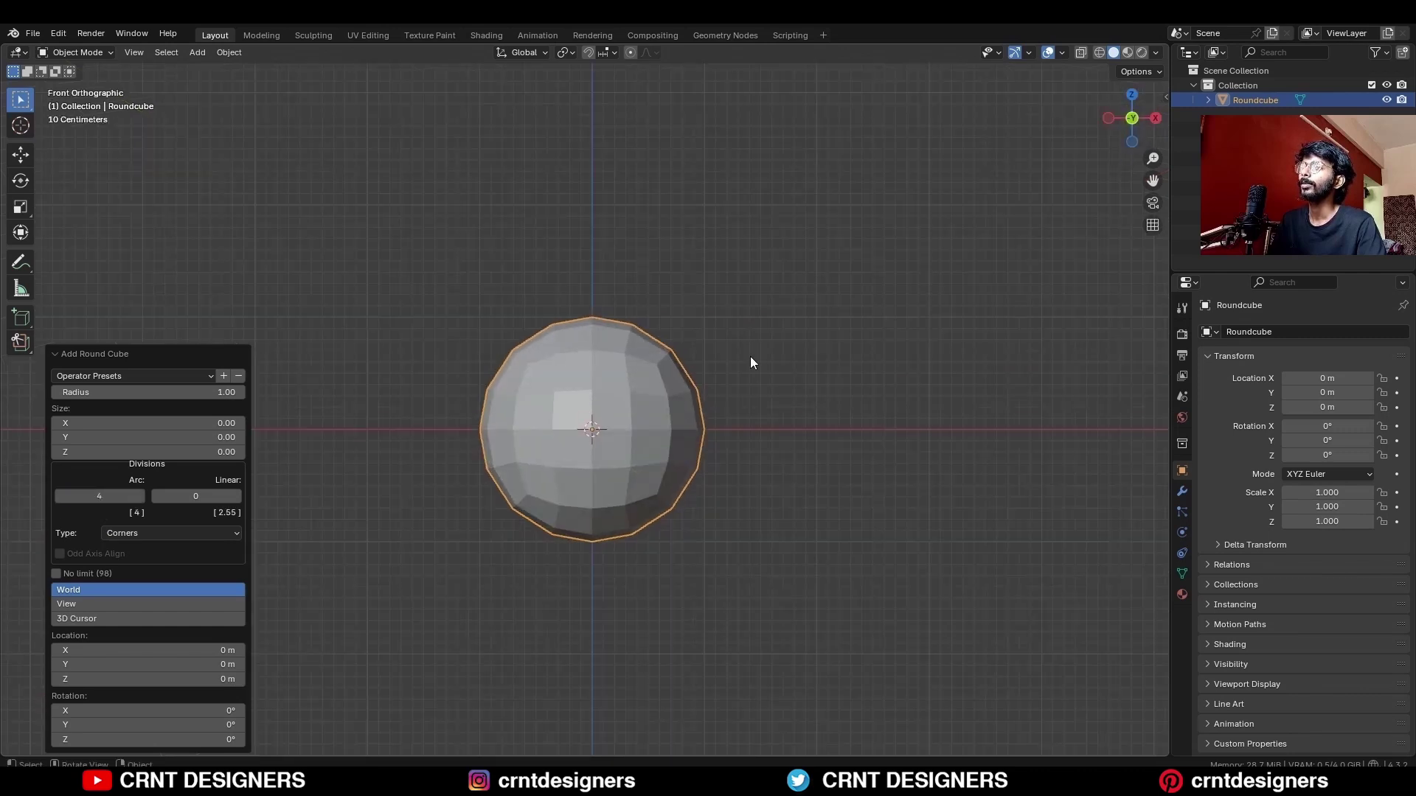
key(Tab)
key(alt+z)
key(2)
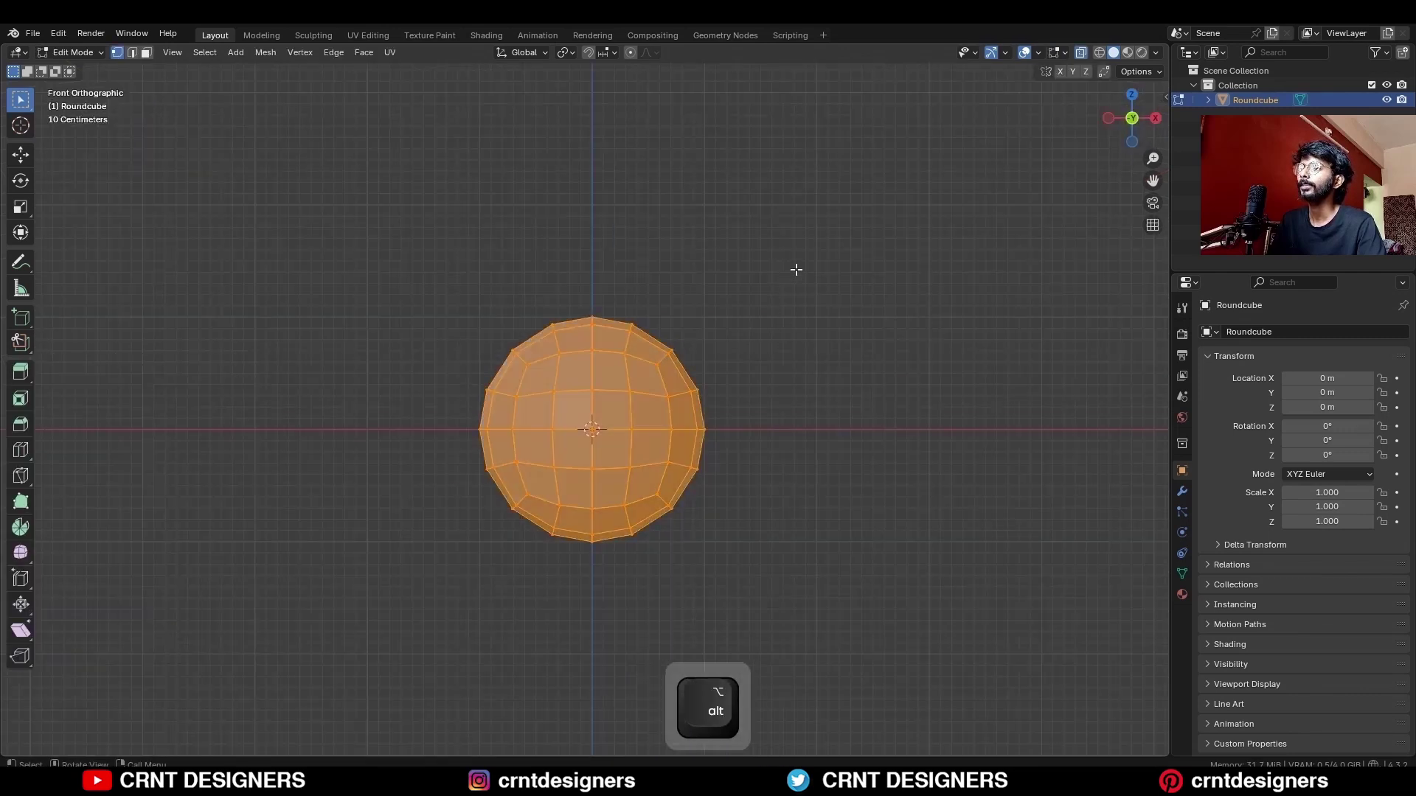
drag(412, 439, 410, 440)
key(ctrl+b)
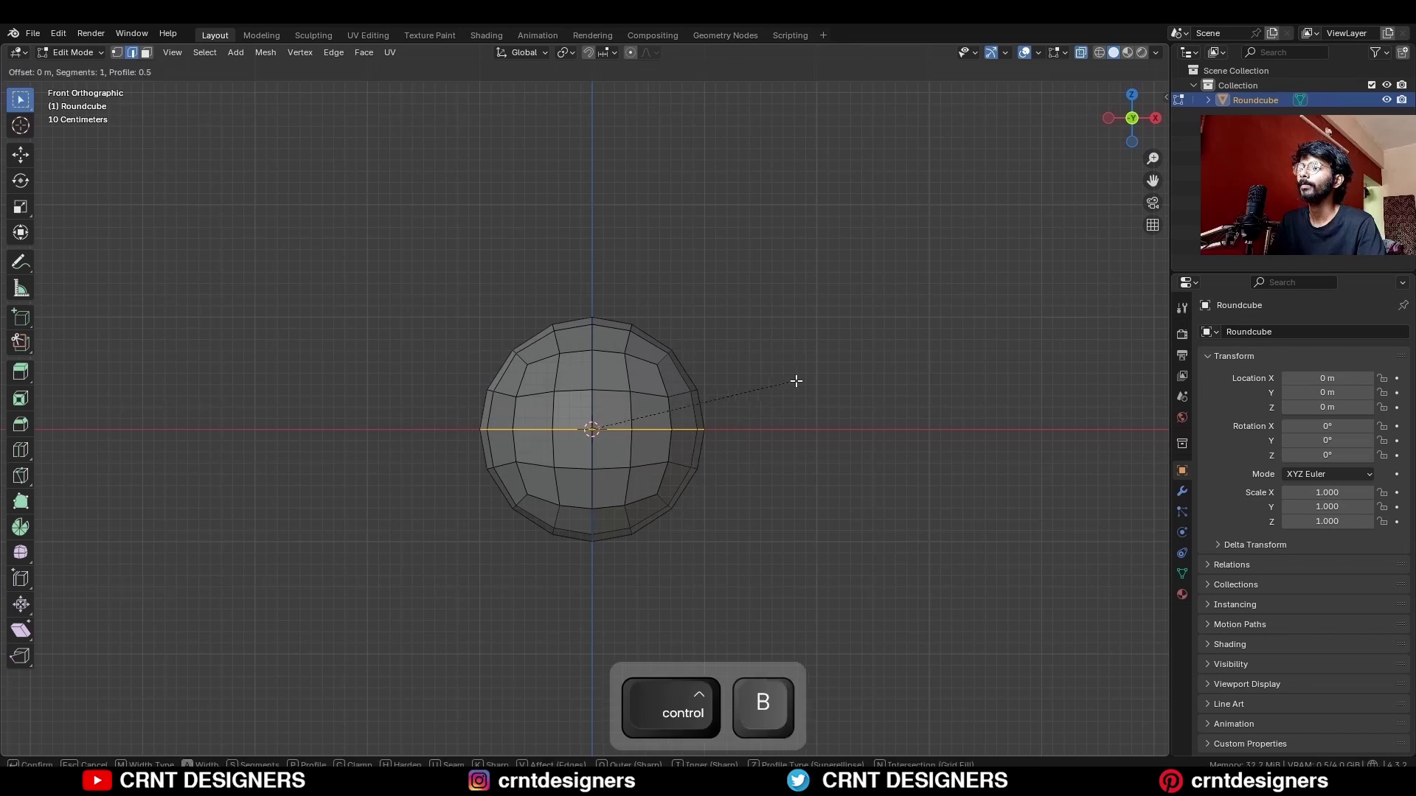
click(811, 372)
Raise the upper half along Z to stretch the mesh into a capsule
drag(878, 300, 476, 437)
key(g)
key(z)
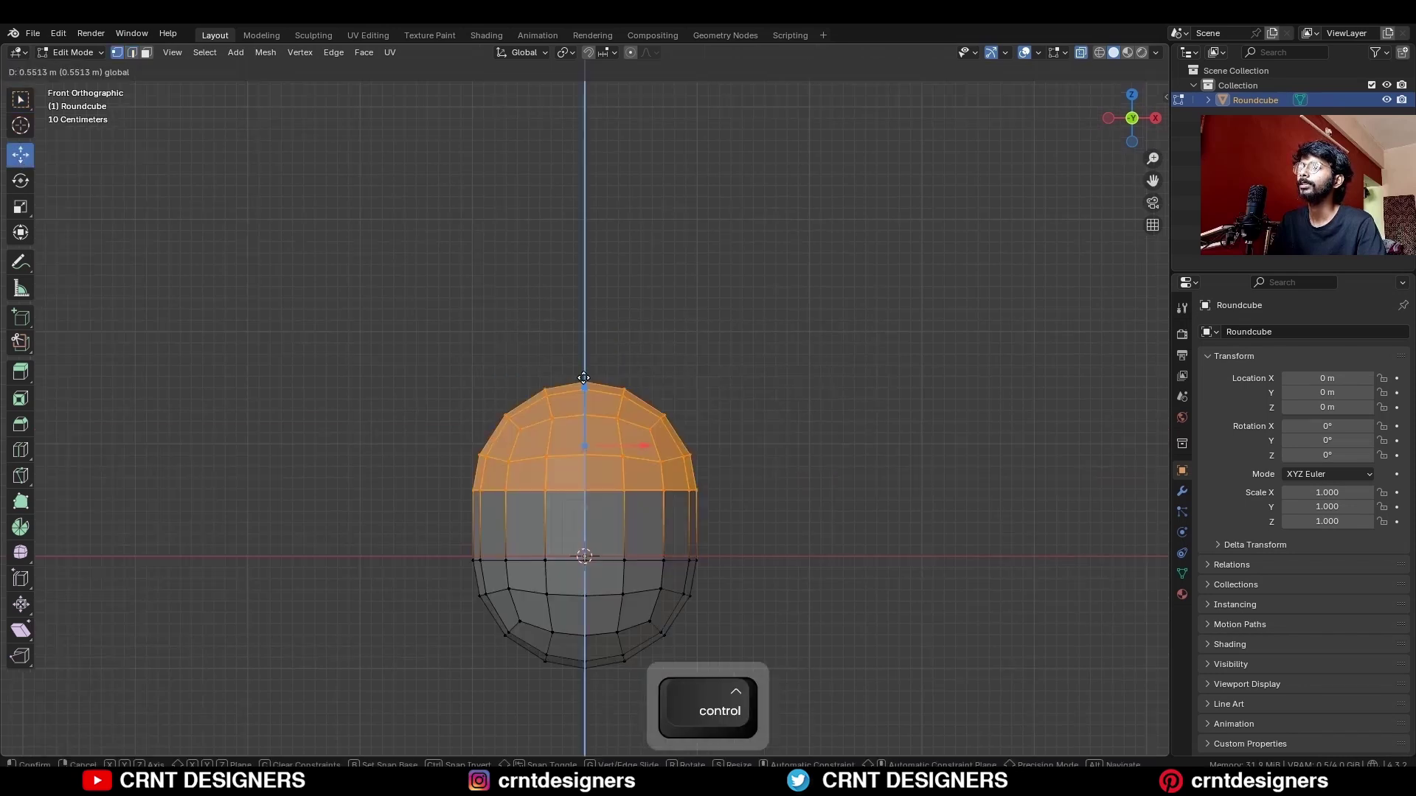
click(695, 164)
key(s)
key(Escape)
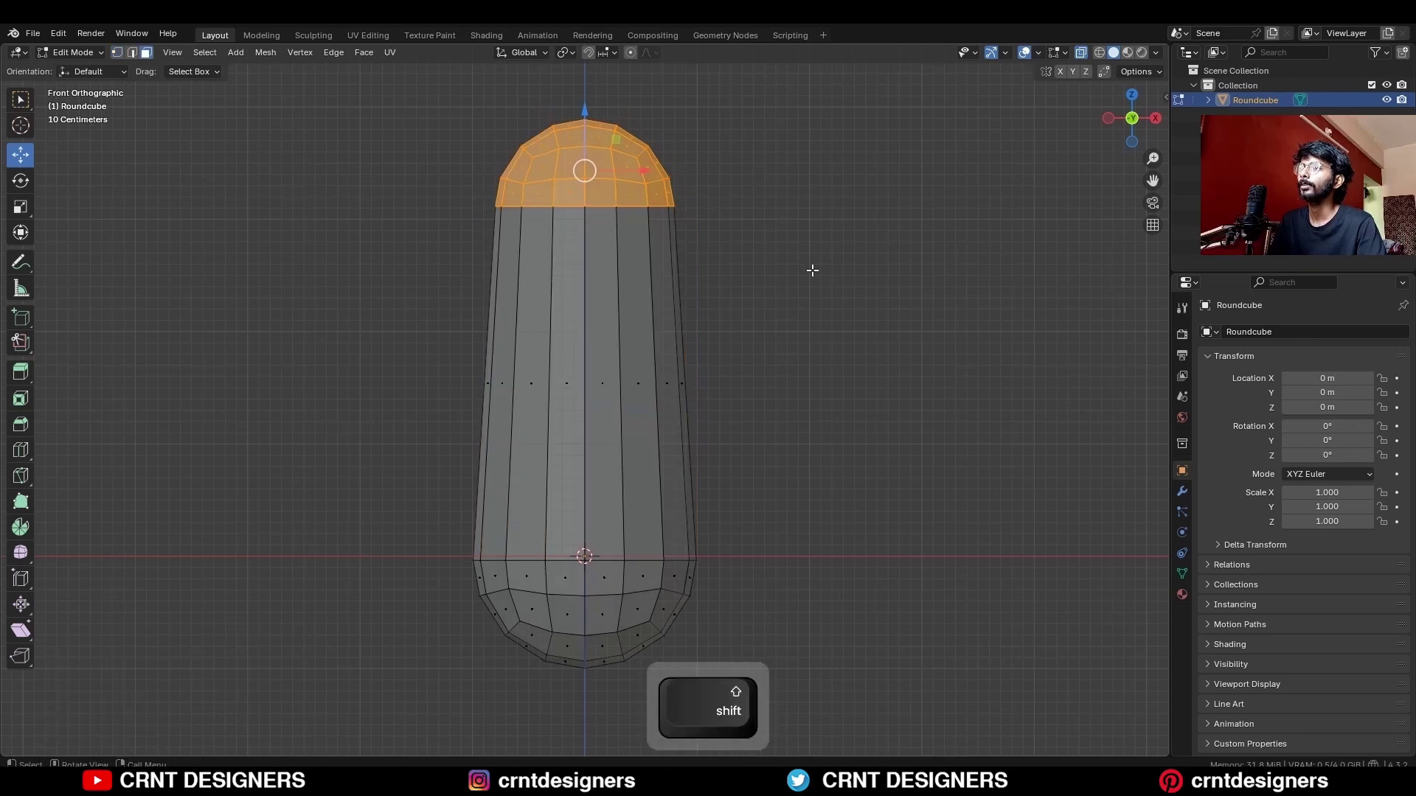
key(Tab)
Scale the pill to 0.5, tilt it 15°, and slide it left to X -1.5 m
key(s)
click(680, 411)
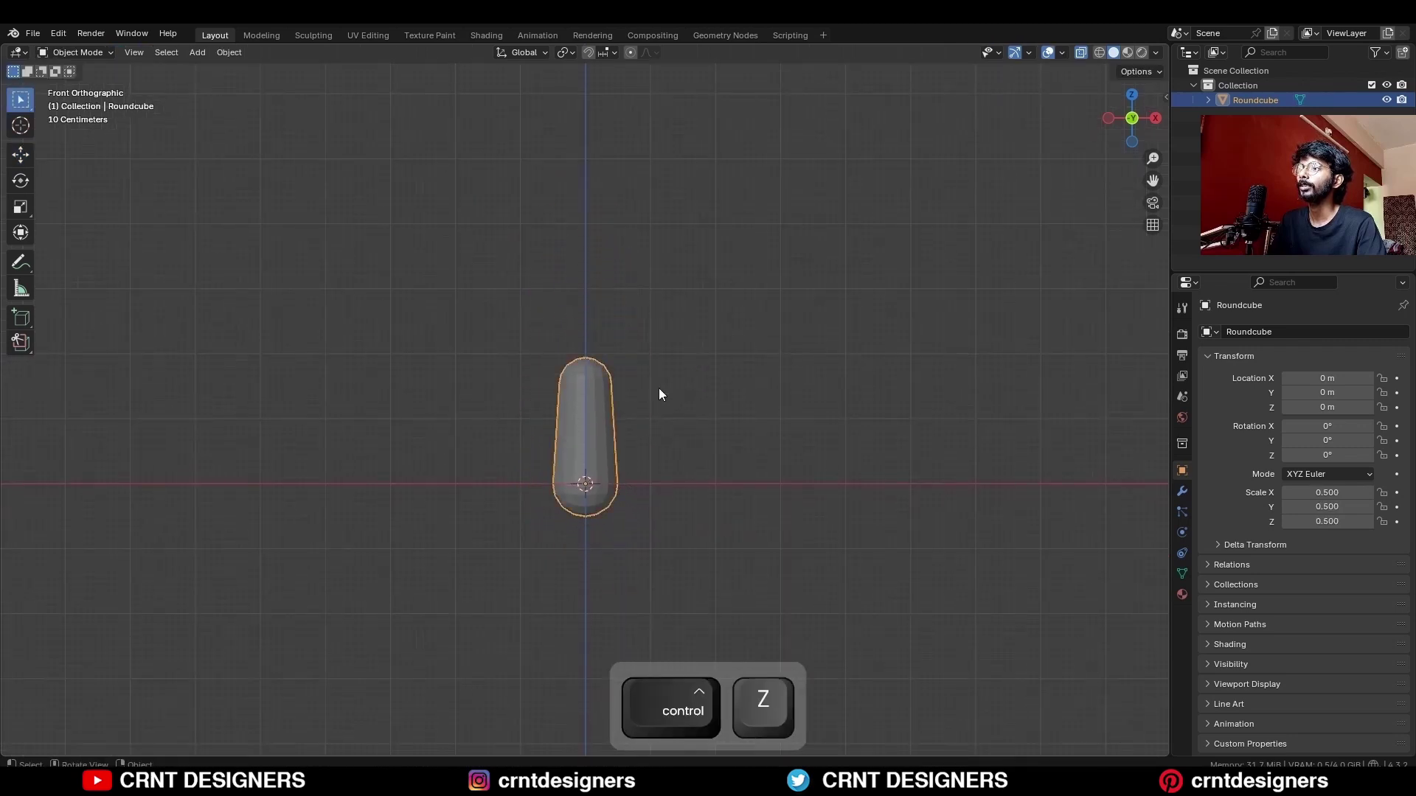
key(r)
click(658, 417)
key(KP_Decimal)
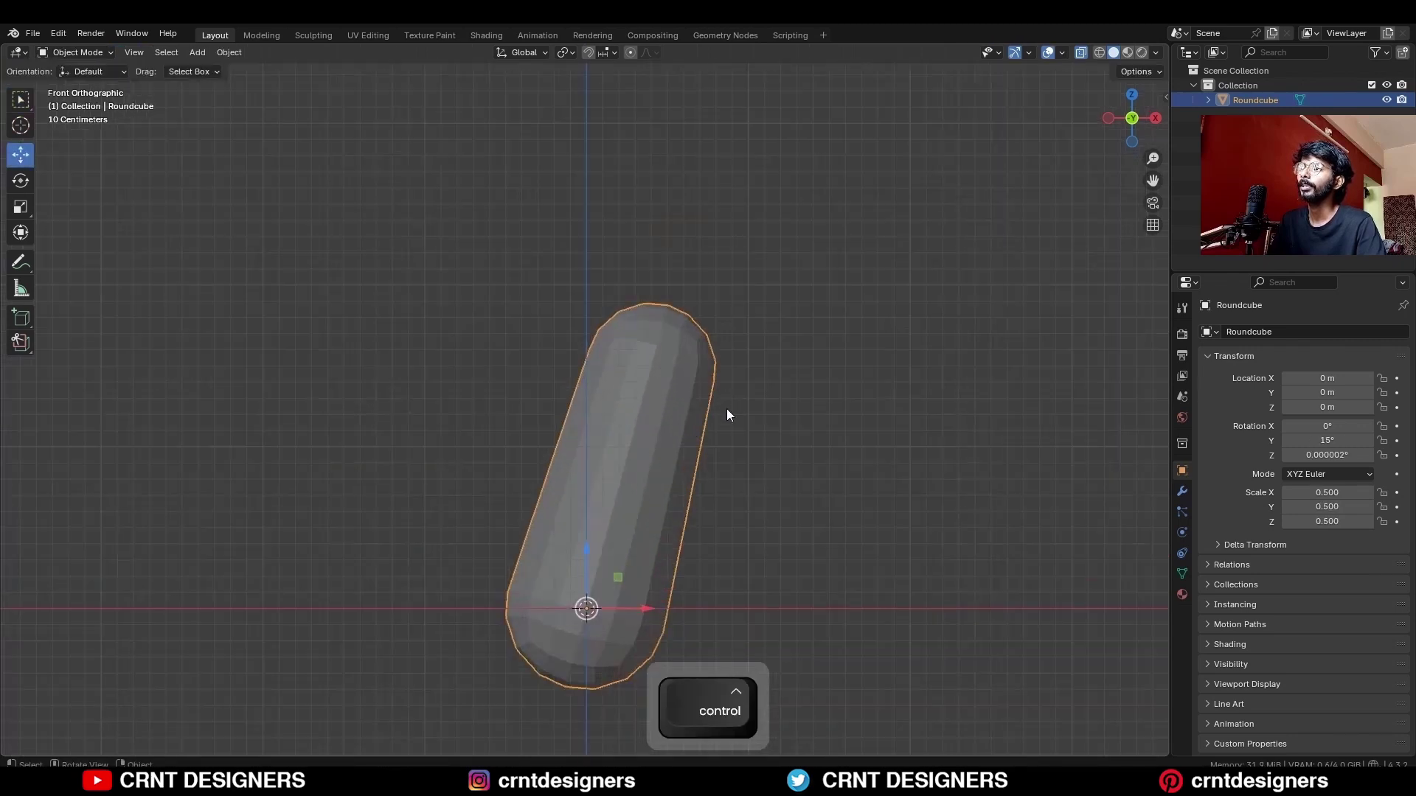
ctrl+drag(650, 528, 354, 523)
Add five evenly centred loop cuts along the pill
click(516, 391)
scroll(479, 217, up, 2)
click(370, 273)
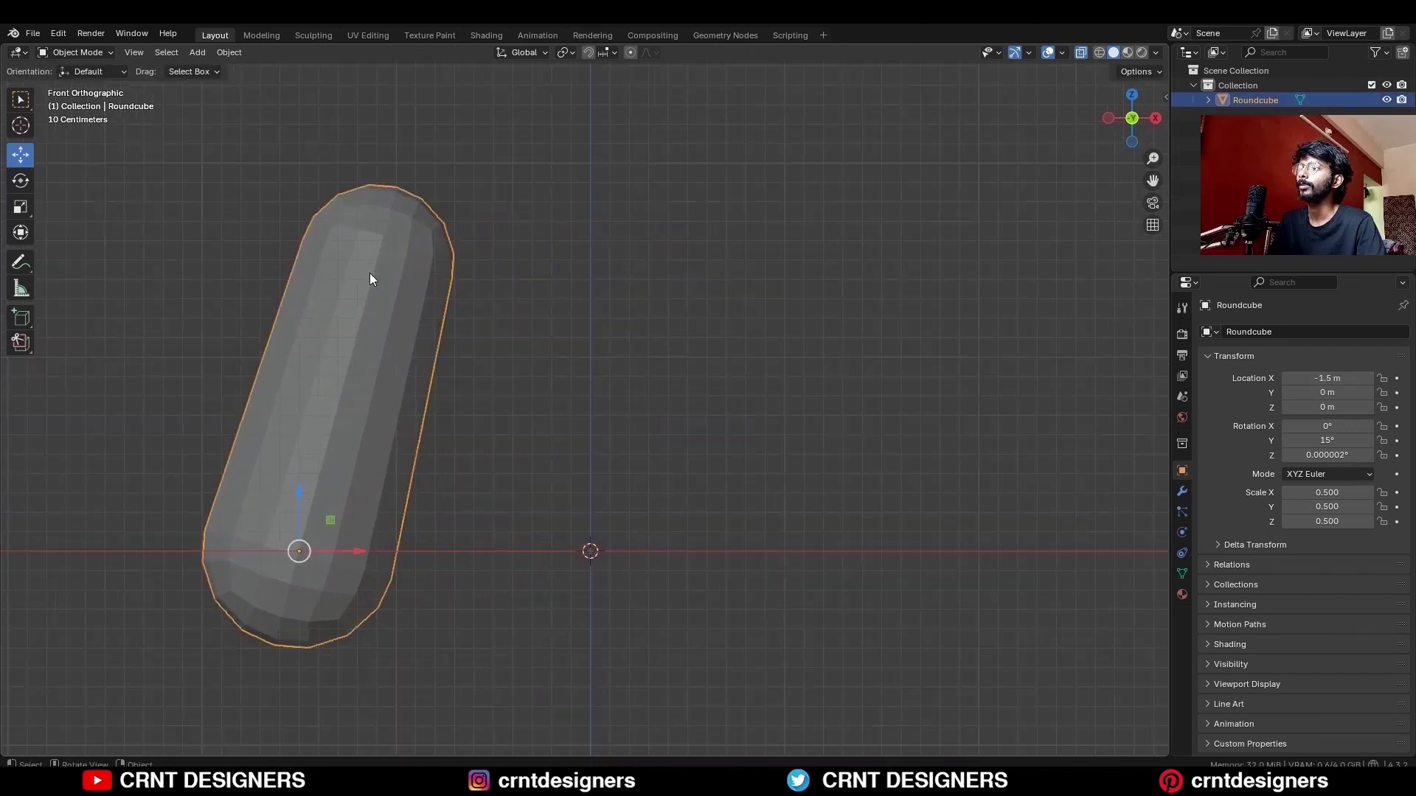
key(Tab)
key(ctrl+r)
scroll(378, 391, up, 4)
click(378, 391)
right_click(378, 391)
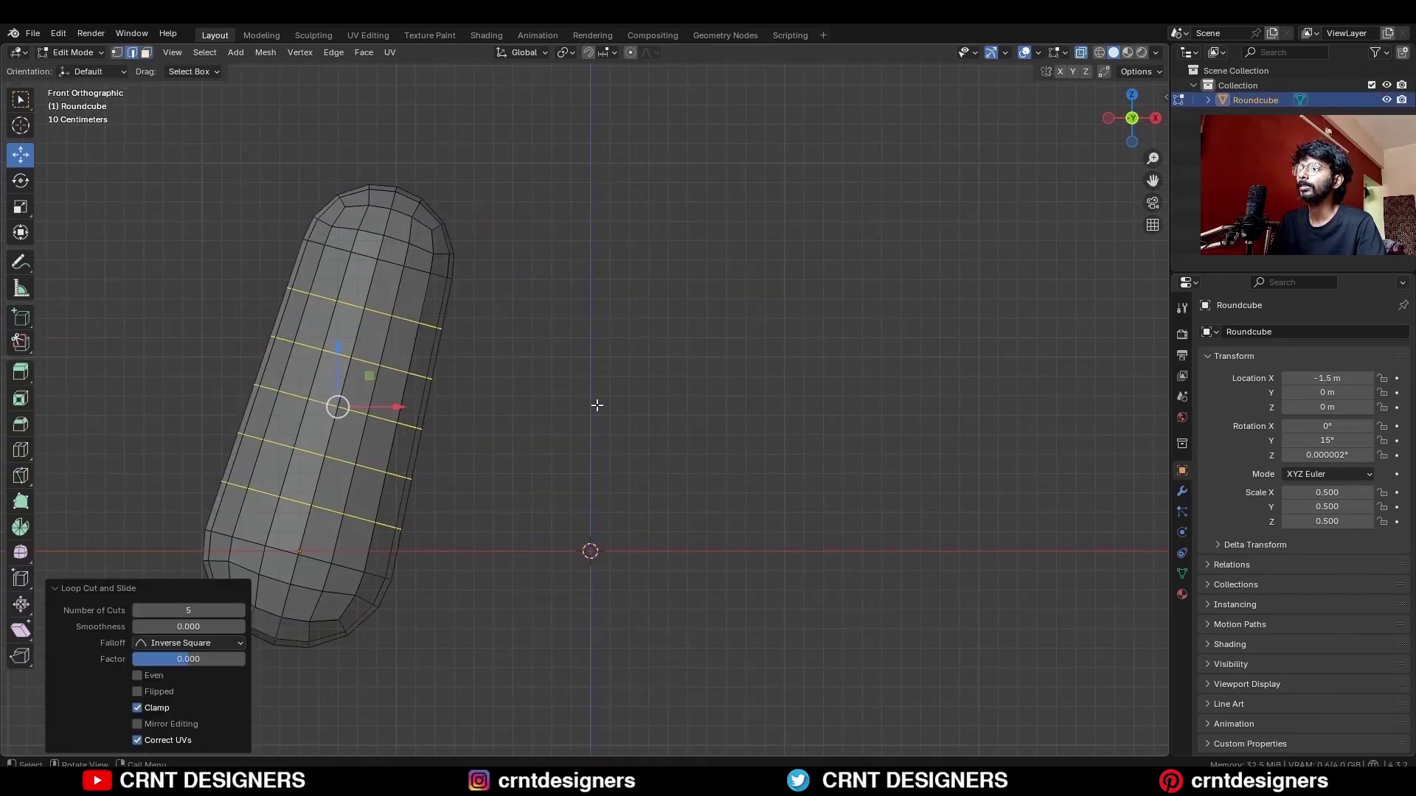
Turn off X-ray and enable the wireframe overlay on the pill
key(Tab)
key(alt+z)
click(1062, 53)
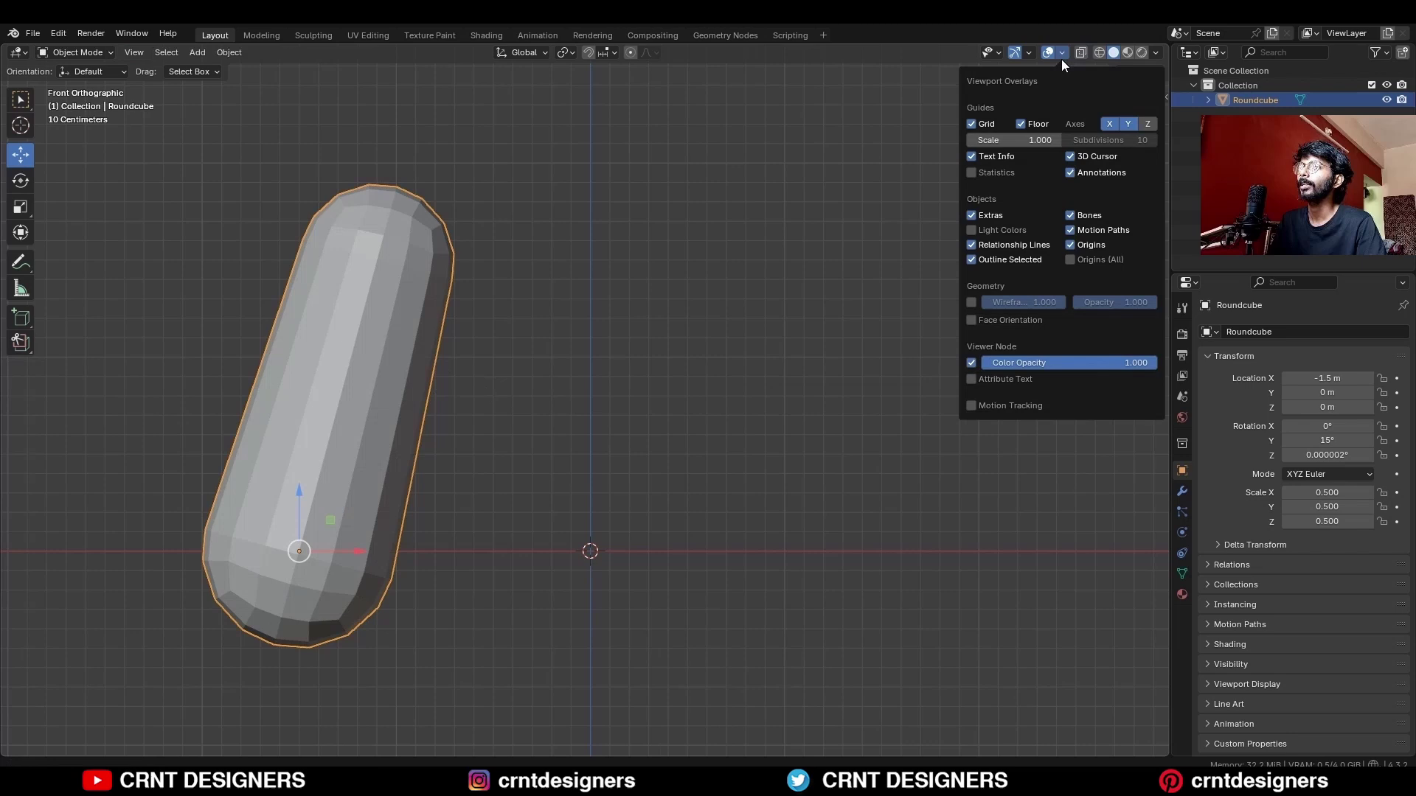
click(971, 302)
Set the pill's origin to the 3D cursor, apply its rotation, and select all geometry
right_click(568, 295)
mouse_move(590, 392)
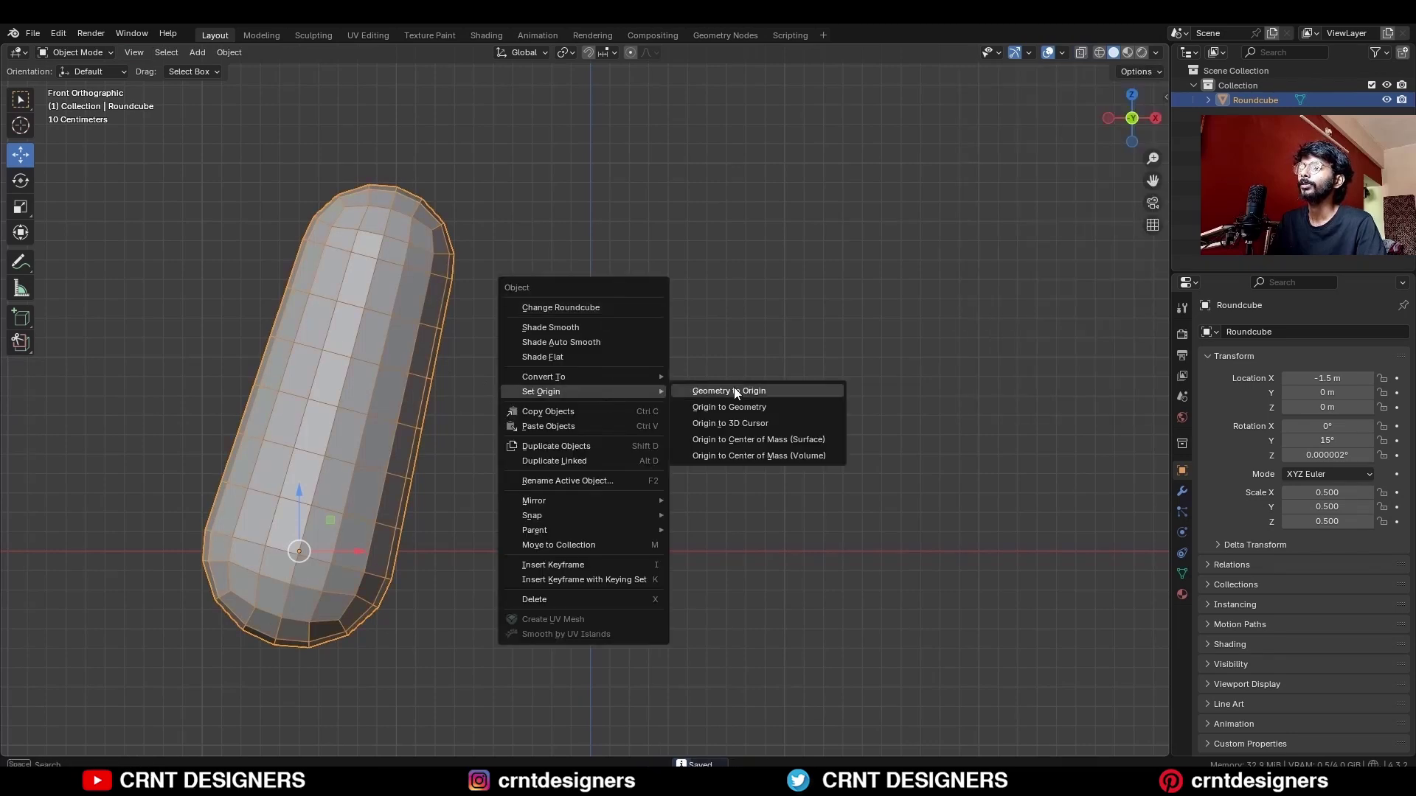
click(781, 423)
key(ctrl+a)
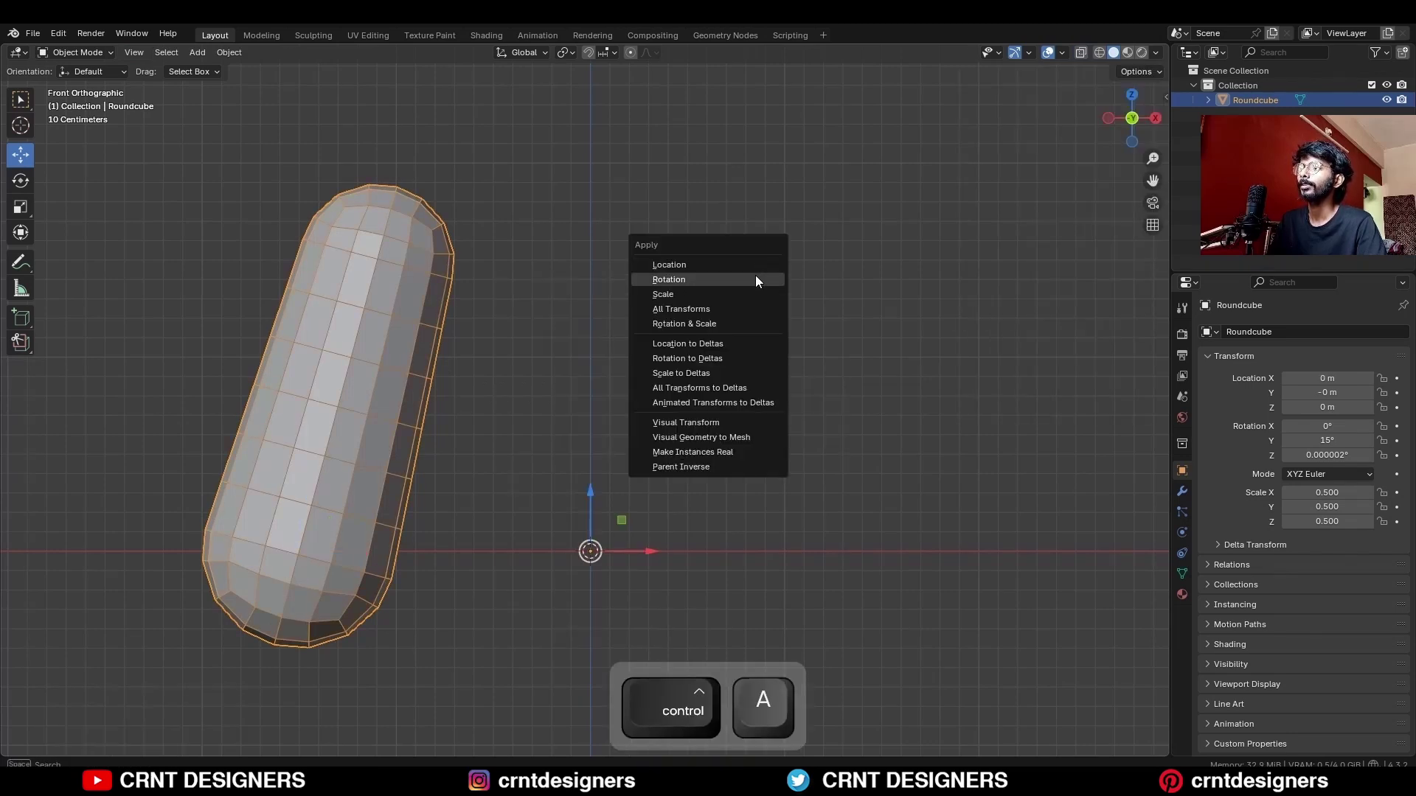
click(755, 280)
key(Tab)
key(a)
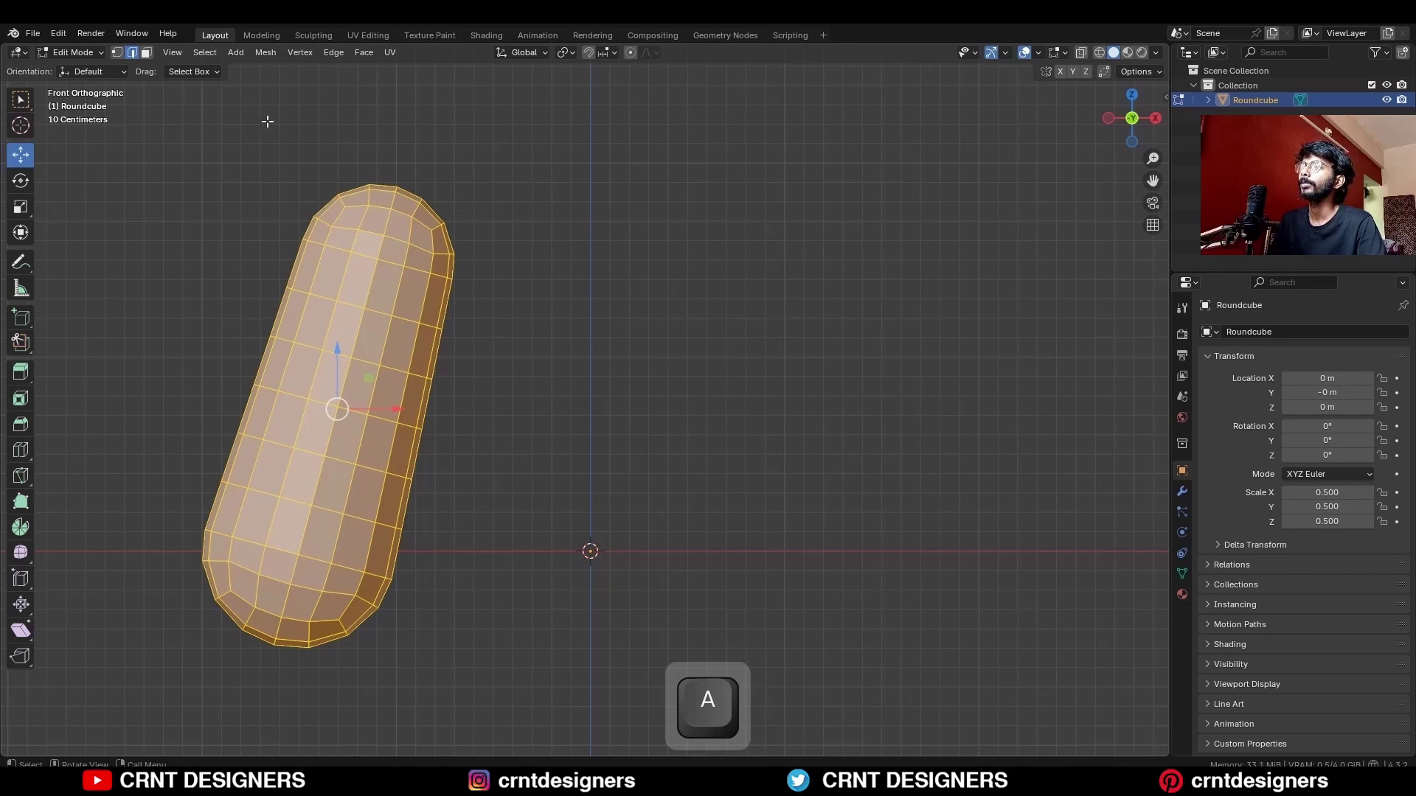
click(265, 52)
Symmetrize the pill into a pair and bridge their facing inner faces
click(307, 267)
key(Tab)
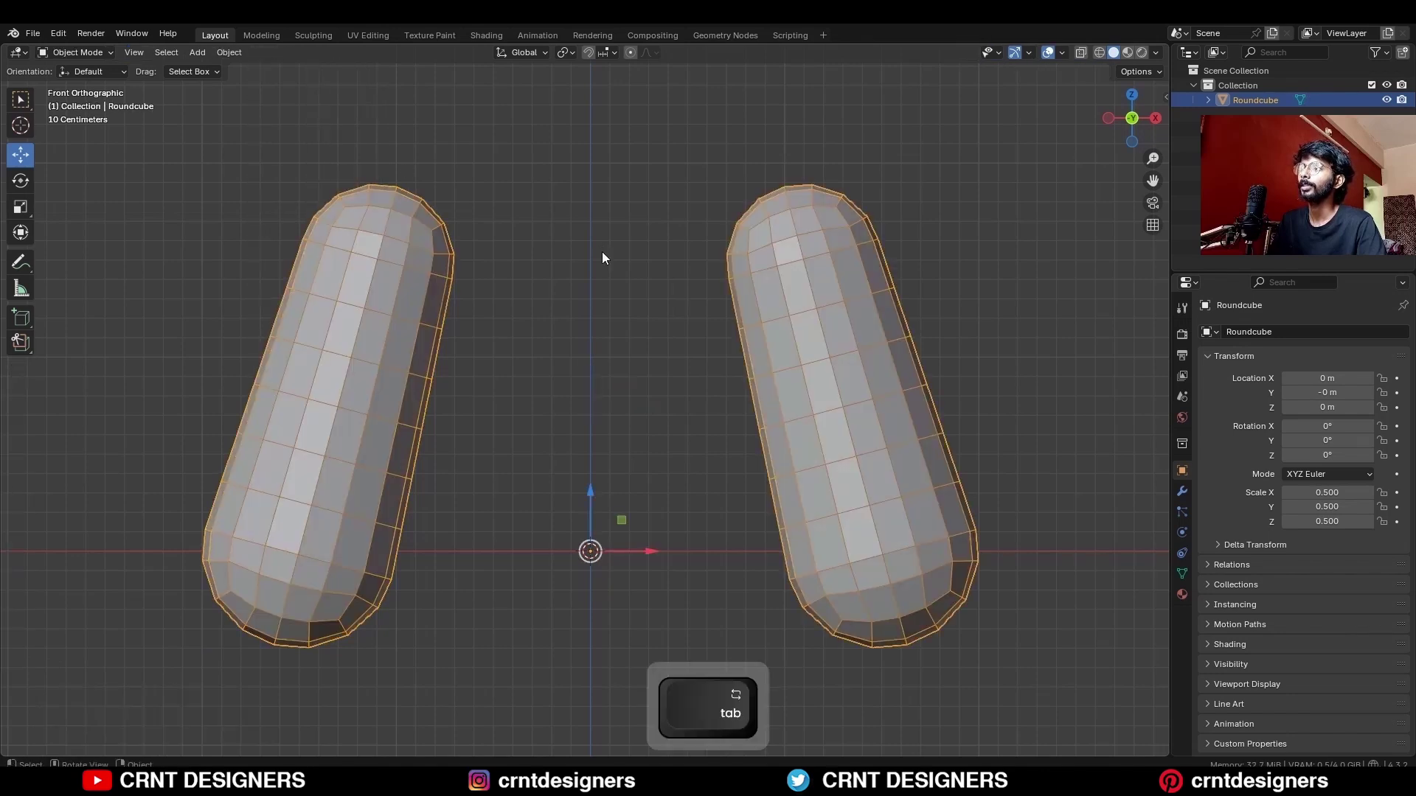
scroll(601, 251, down, 2)
key(Tab)
key(alt+z)
drag(432, 416, 484, 449)
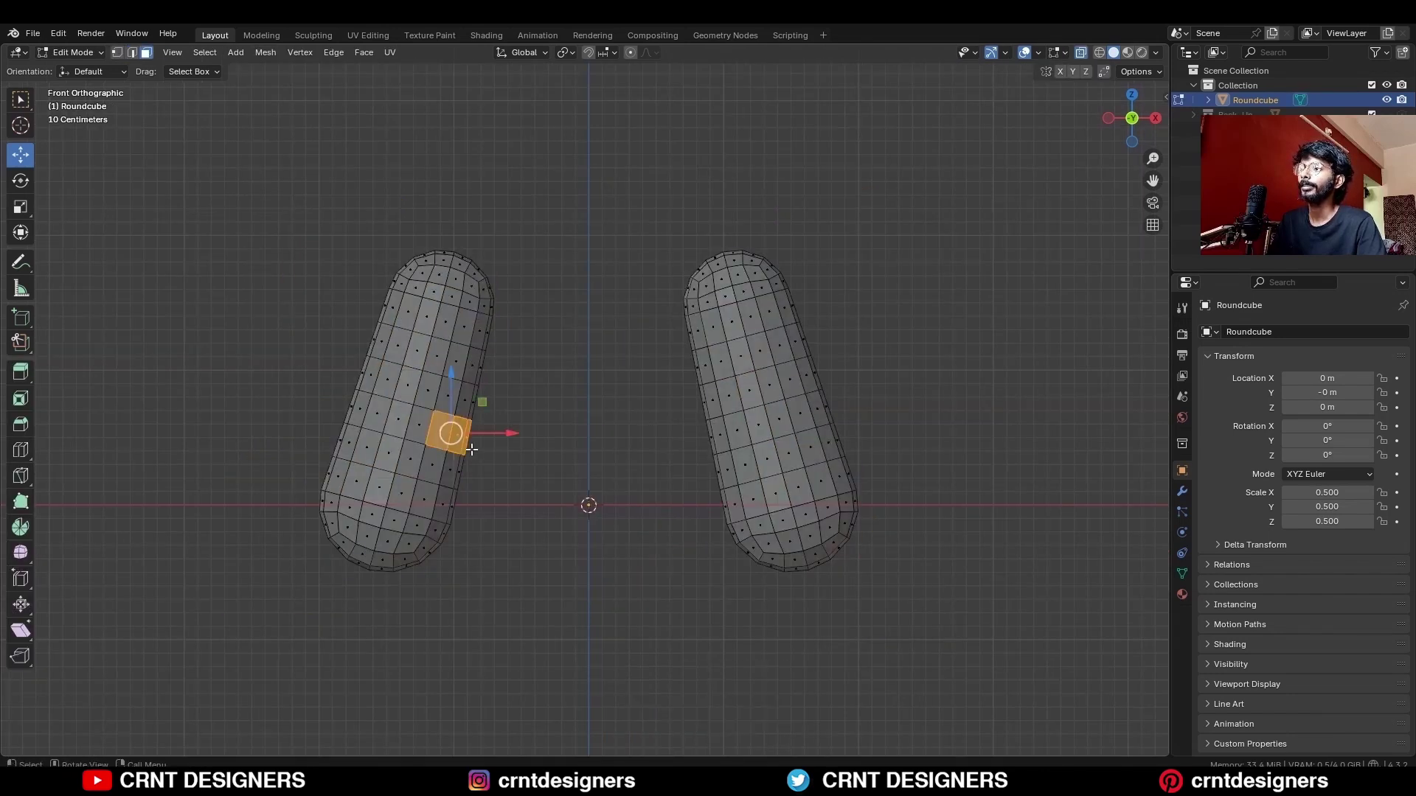
shift+click(726, 431)
key(alt+z)
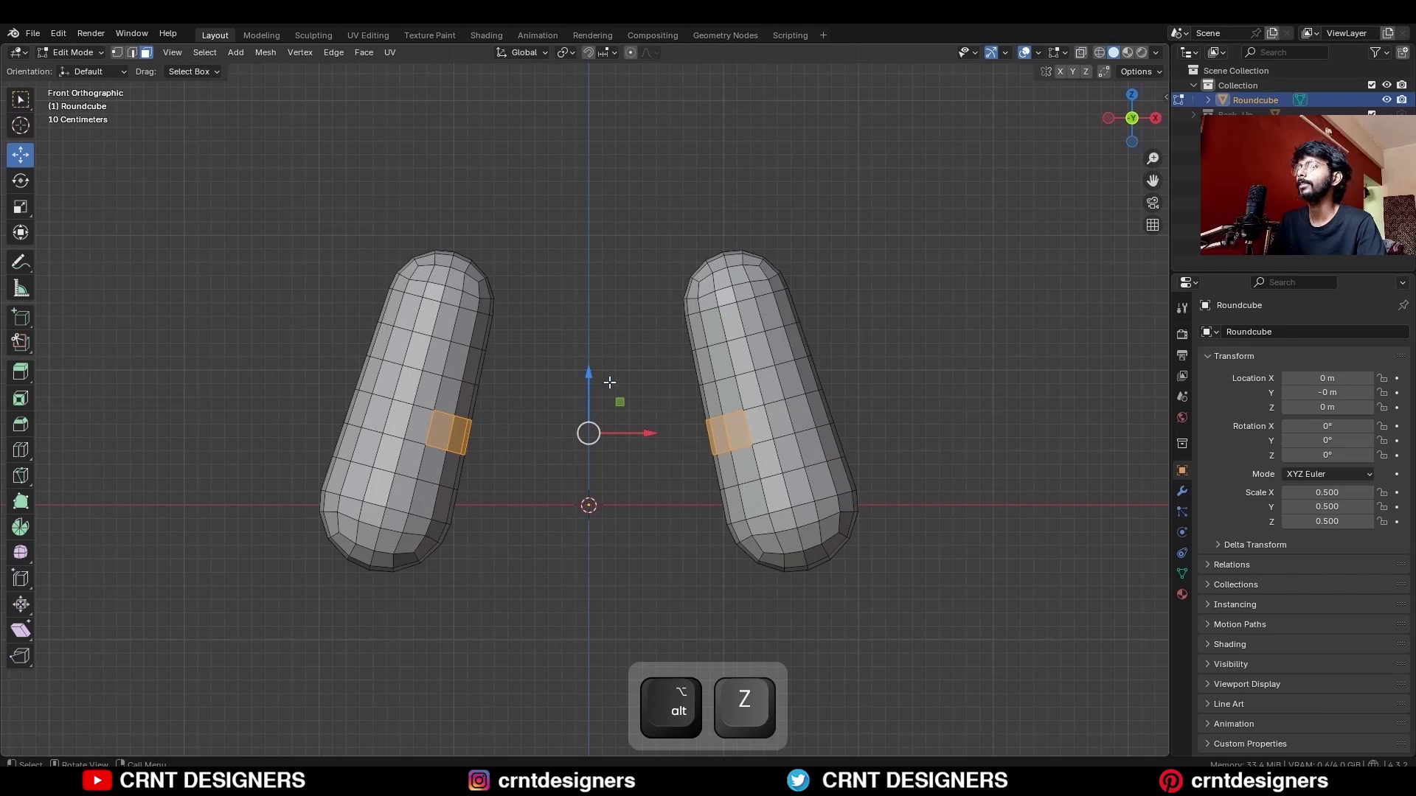
right_click(609, 382)
click(597, 469)
Delete the bridge faces and a face strip running up into the pill's top cap
middle_drag(597, 470, 561, 442)
ctrl+shift+click(546, 405)
key(x)
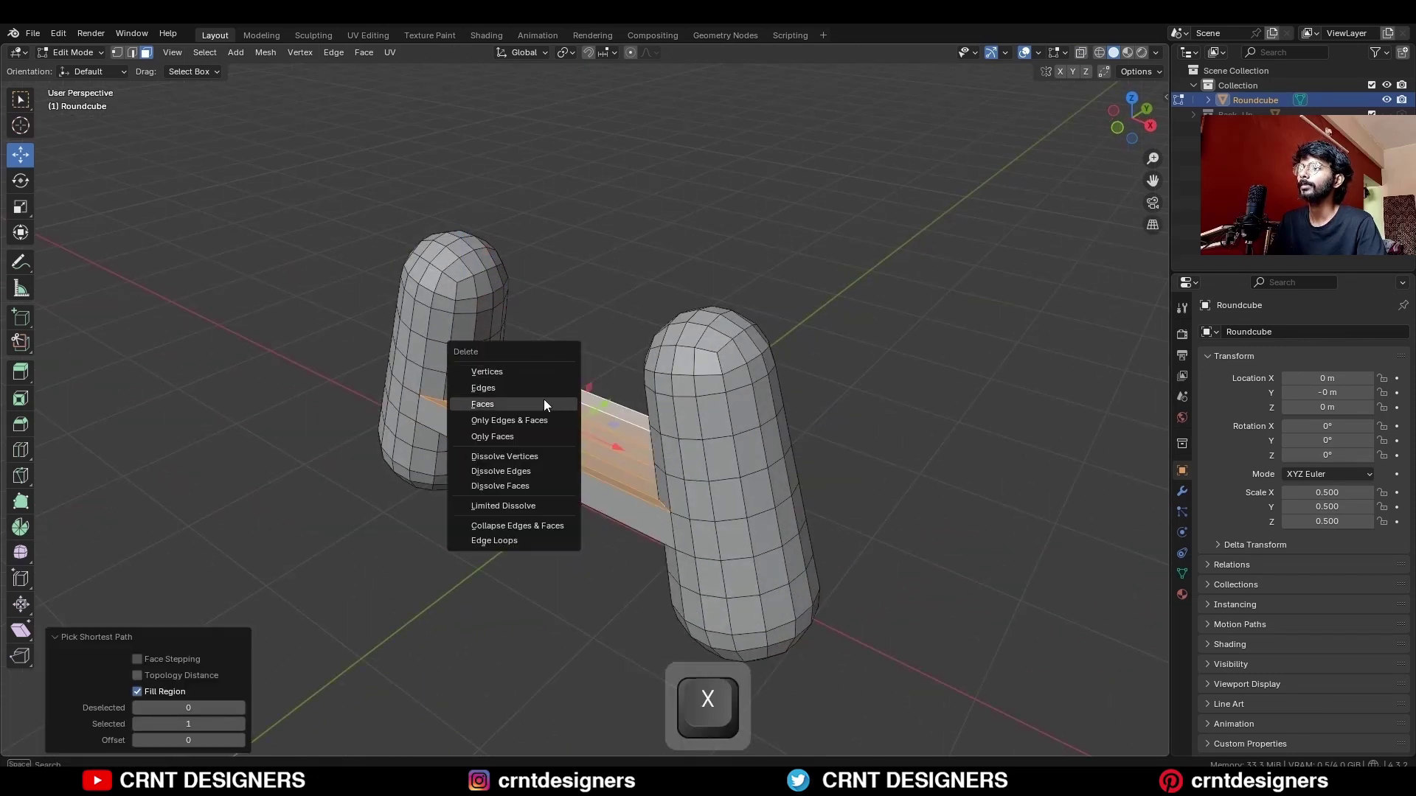
click(483, 404)
click(442, 304)
ctrl+shift+click(452, 292)
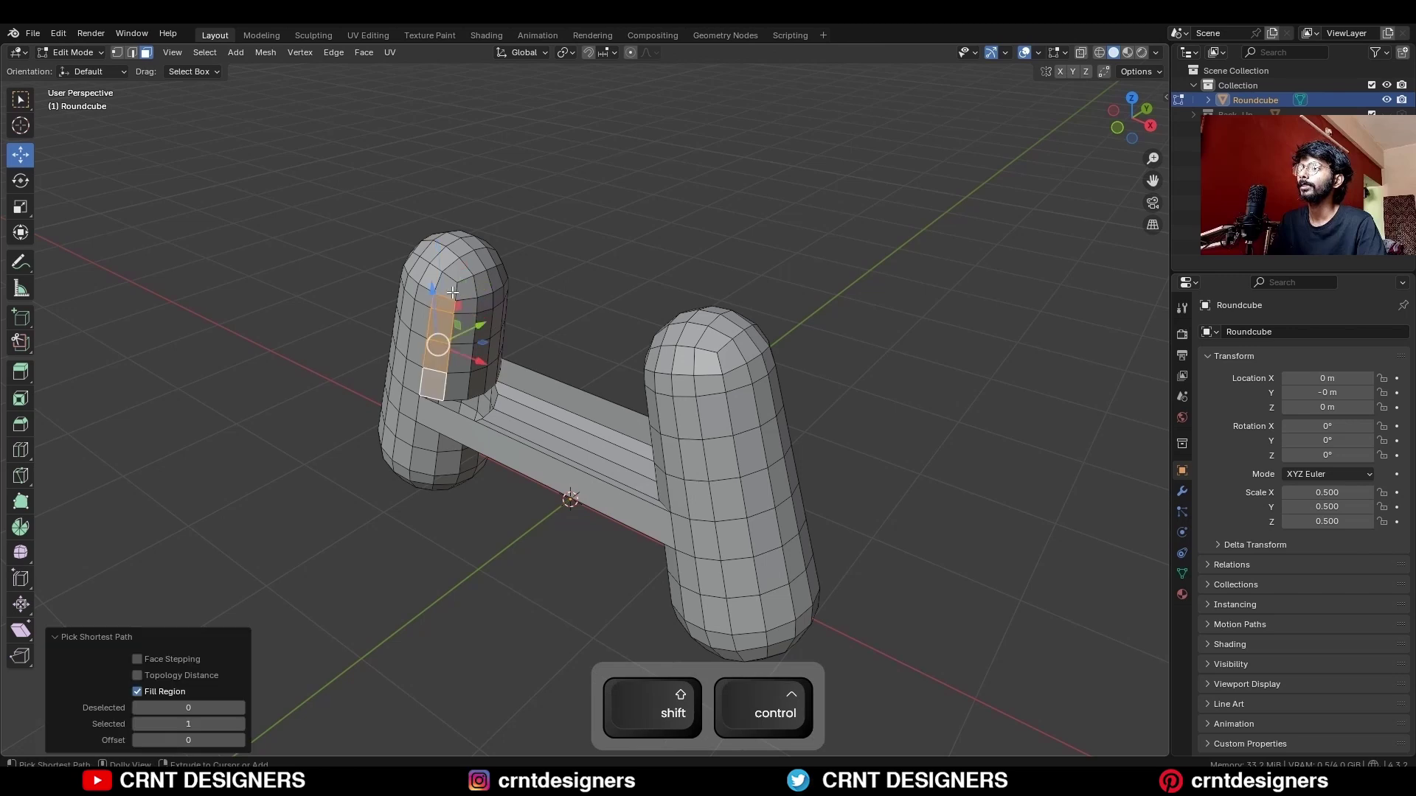
ctrl+shift+click(446, 274)
middle_drag(446, 274, 564, 317)
key(x)
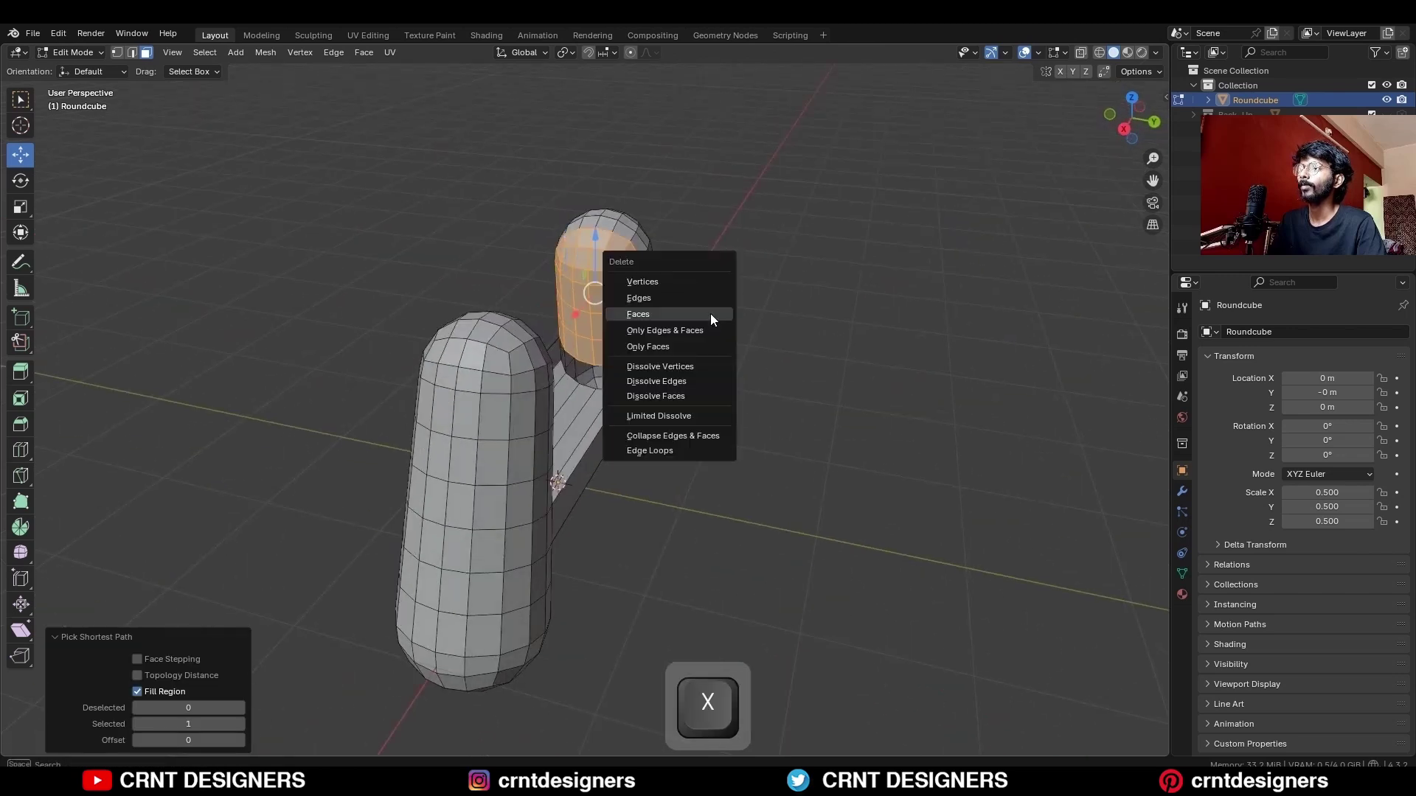
click(711, 313)
middle_drag(710, 313, 828, 313)
Symmetrize the whole mesh again and dissolve the bridge's centre edge
key(a)
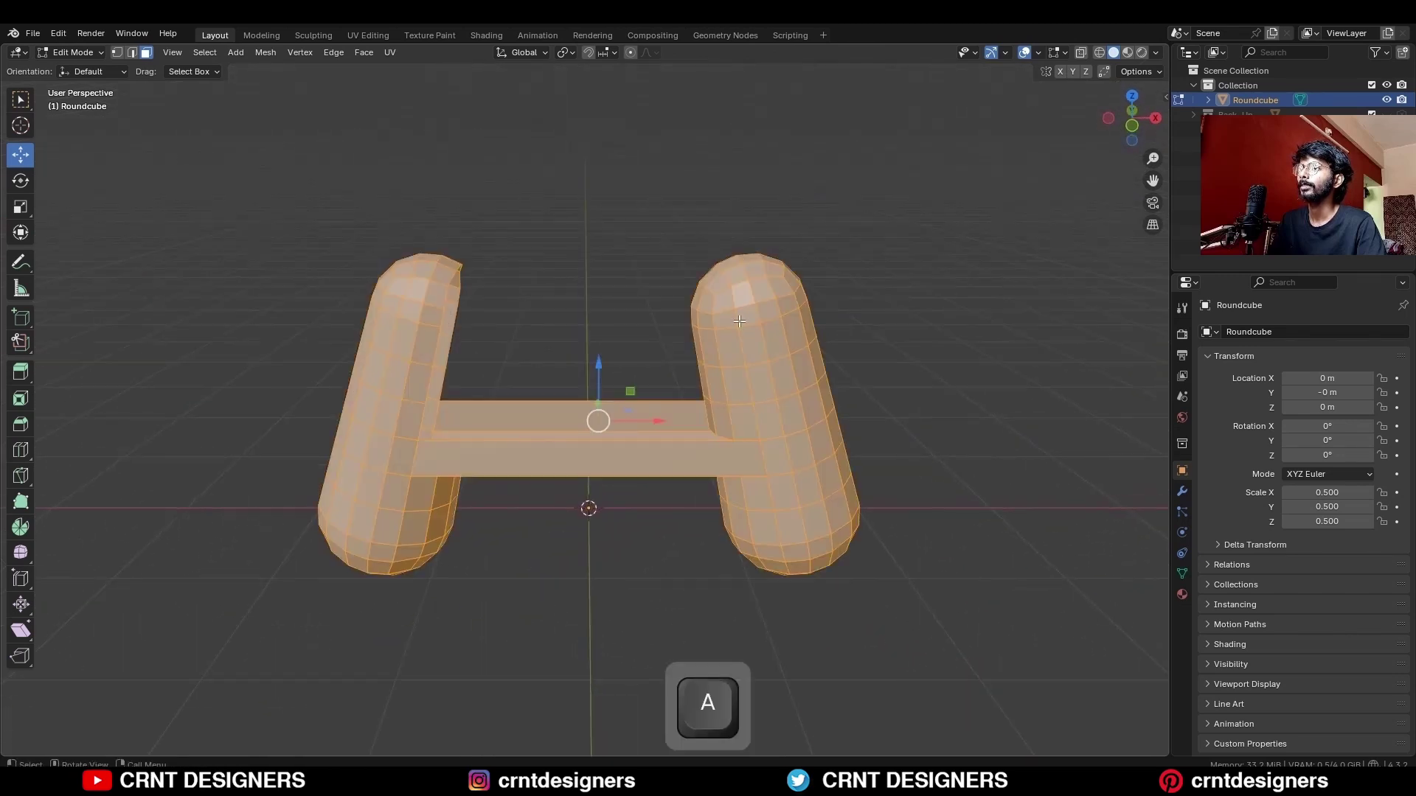
click(266, 53)
click(312, 268)
ctrl+click(585, 410)
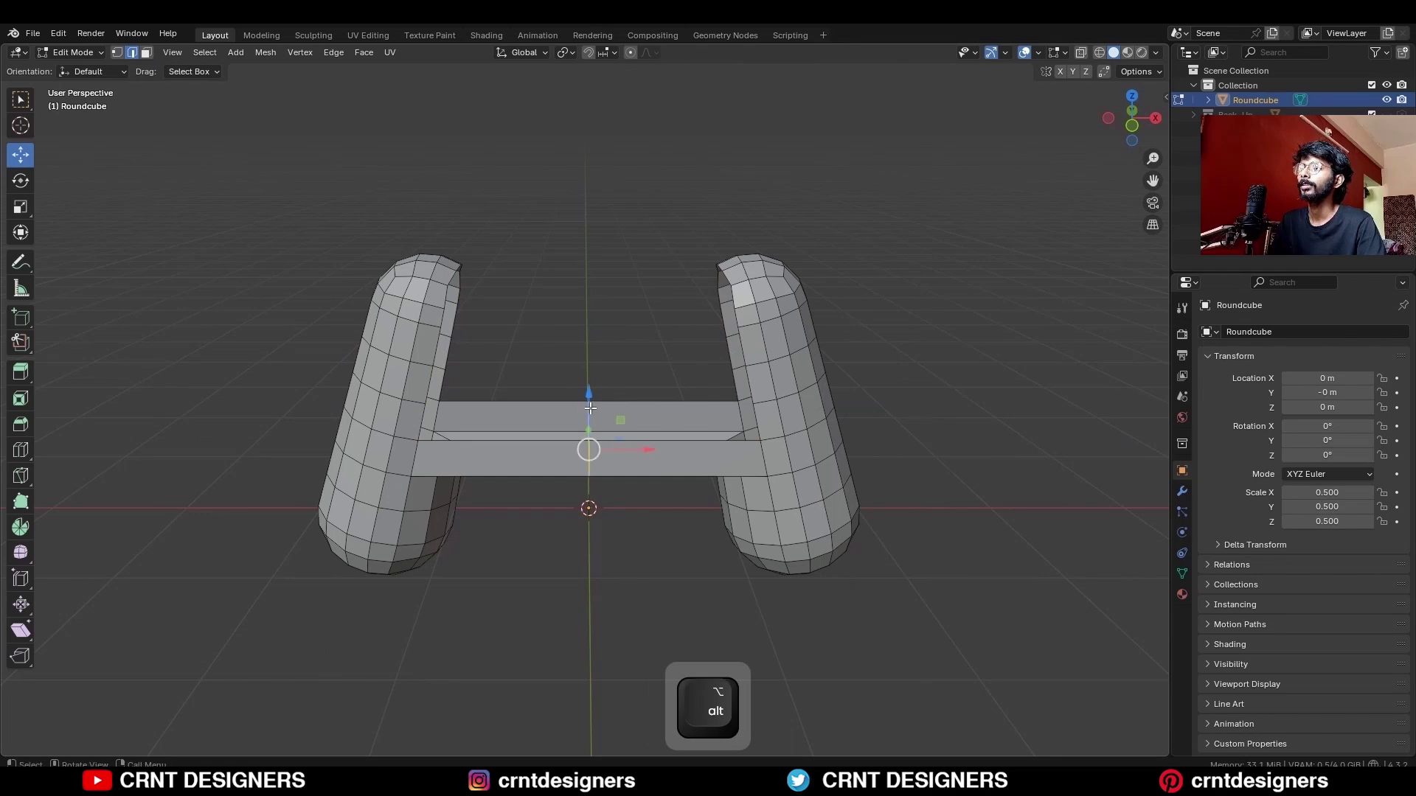
key(ctrl+x)
Fill the gap above the bridge with Bridge Edge Loops between the open borders
ctrl+click(570, 356)
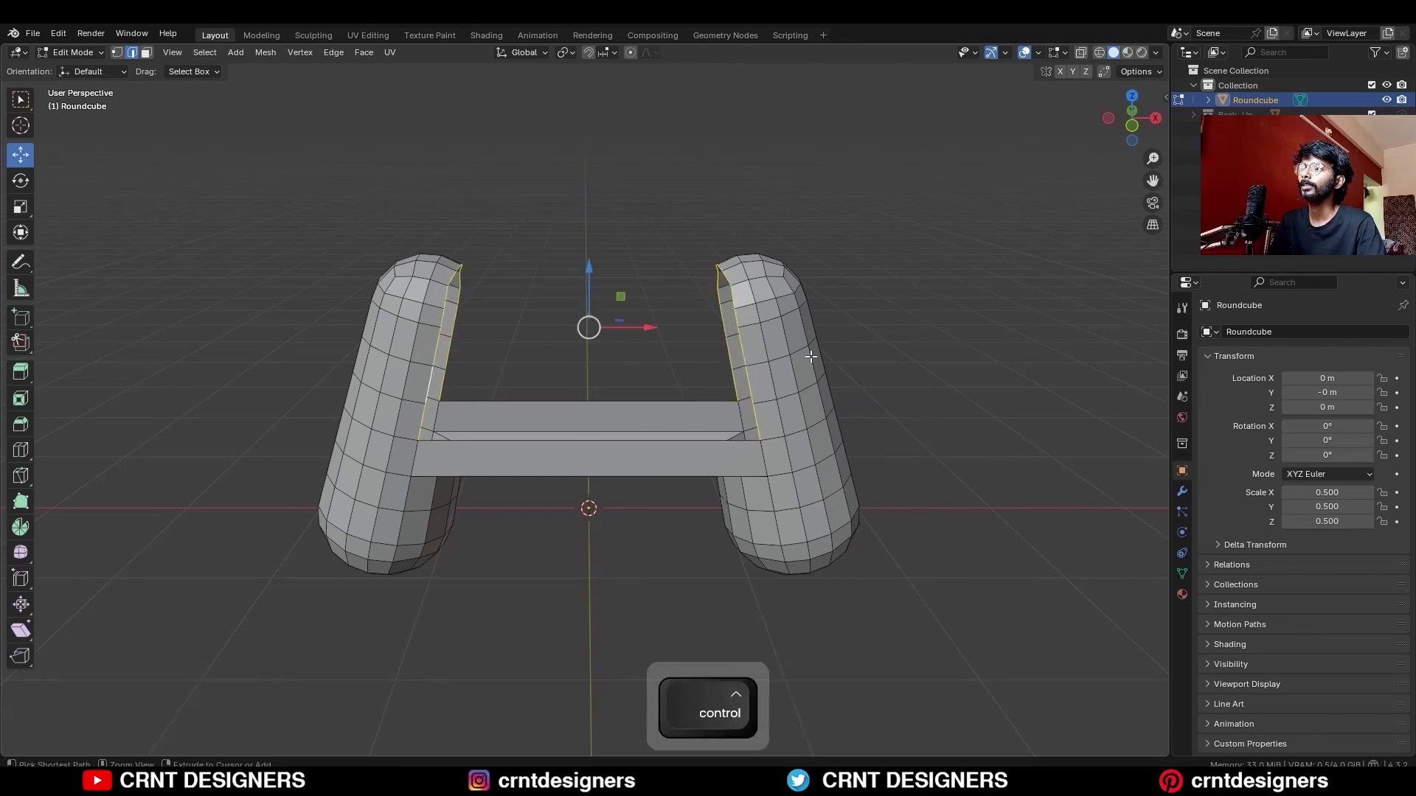
key(ctrl+e)
click(856, 343)
click(820, 343)
middle_drag(820, 343, 718, 242)
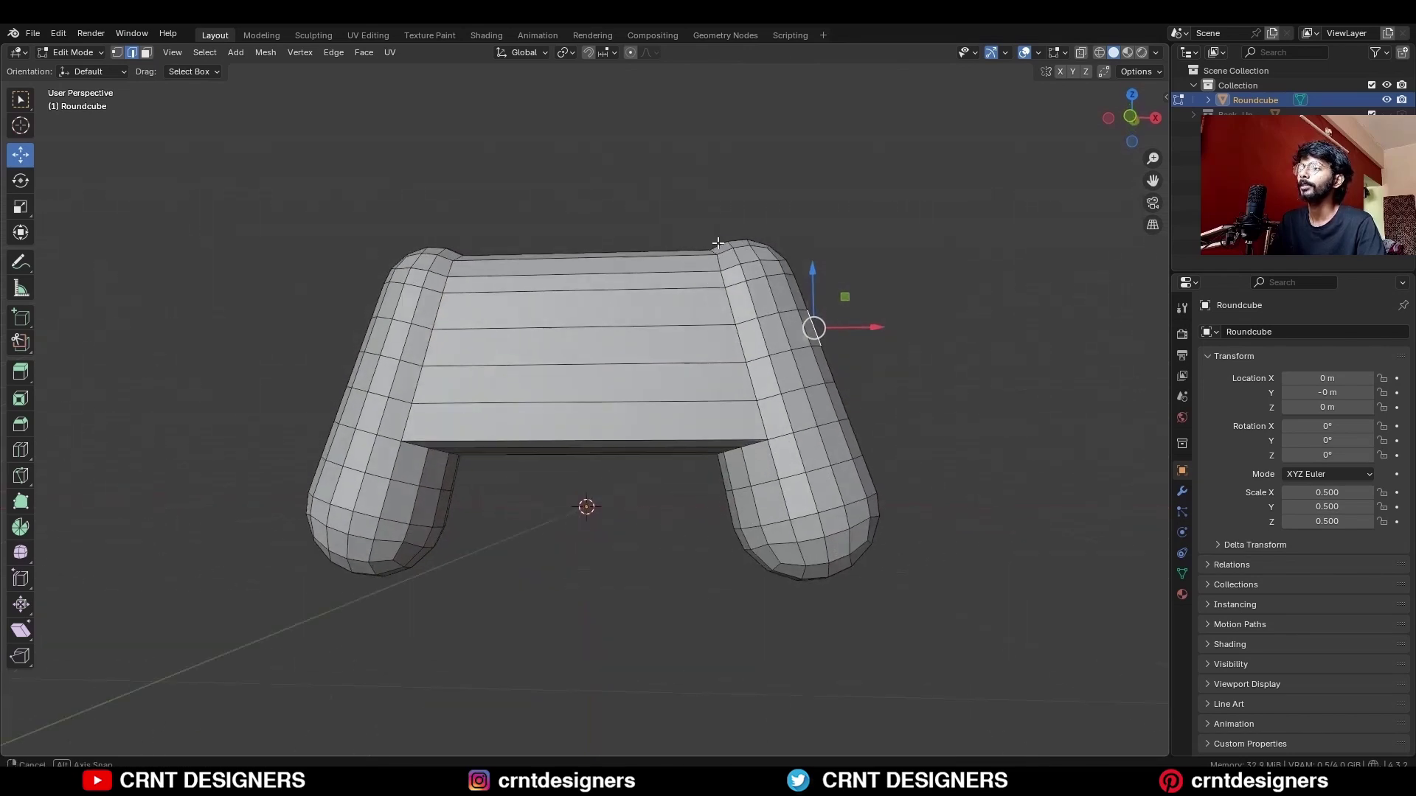
key(ctrl+KP_1)
Flatten the bridge-top vertices to one height with S Z 0 and raise them
key(1)
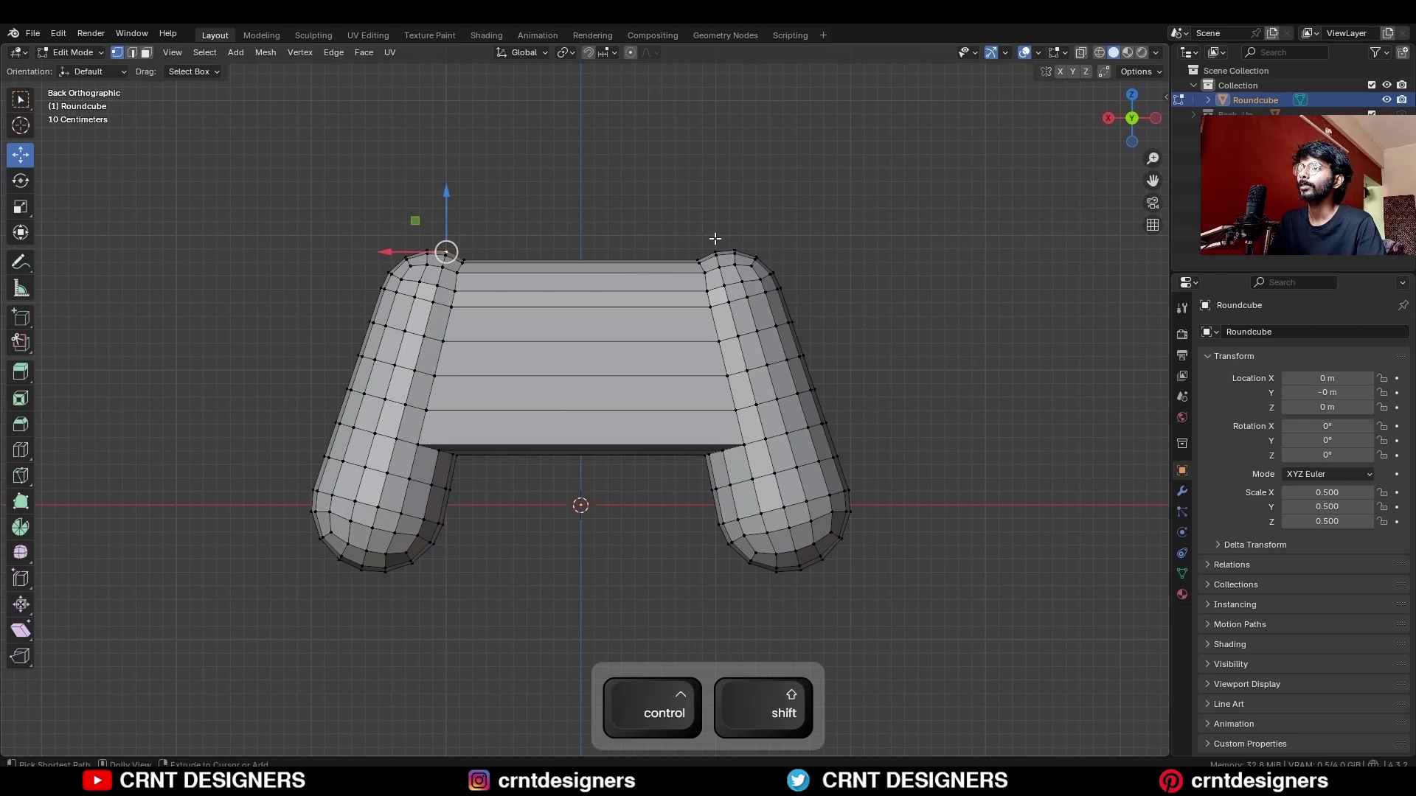
ctrl+shift+click(713, 237)
shift+middle_drag(685, 225, 703, 239)
key(s)
key(z)
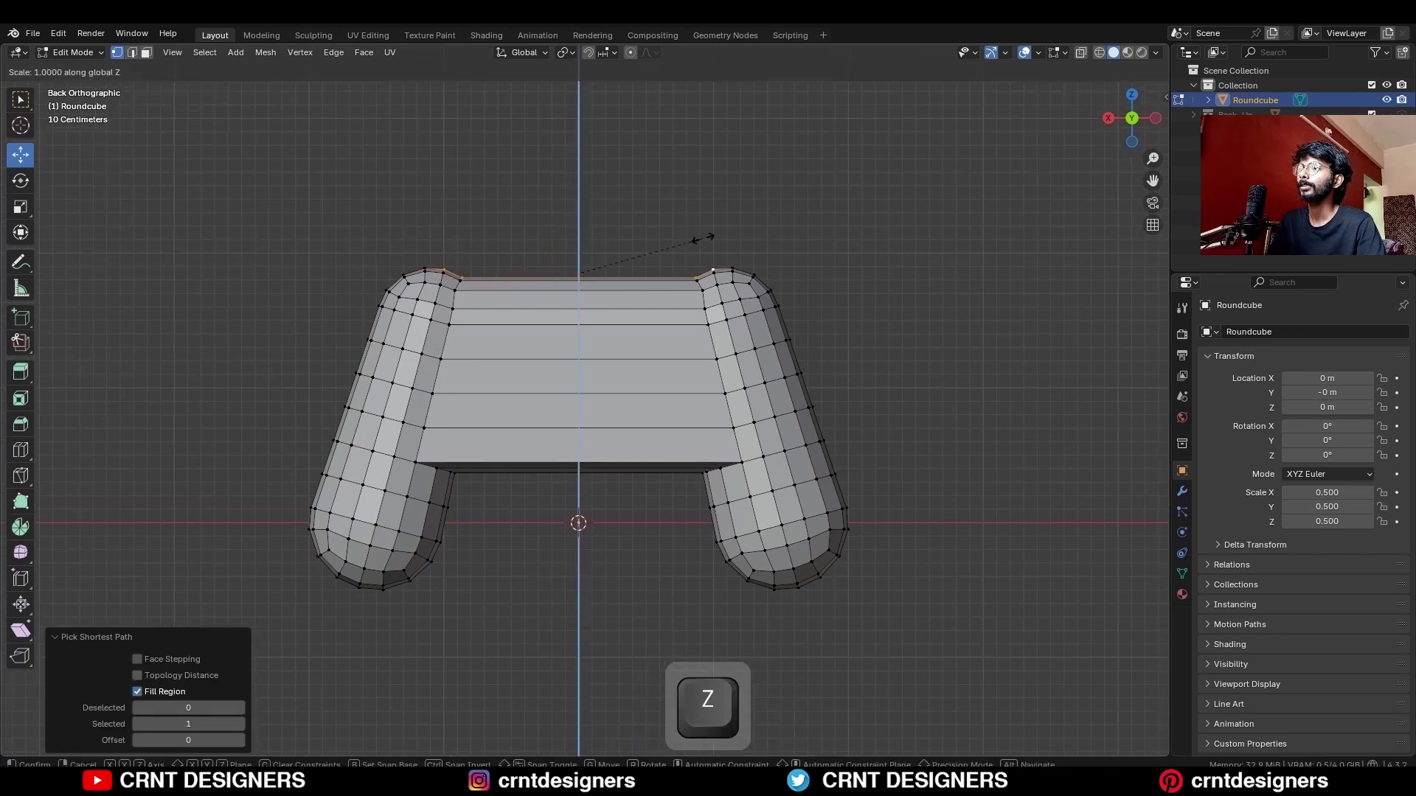
key(Return)
key(g)
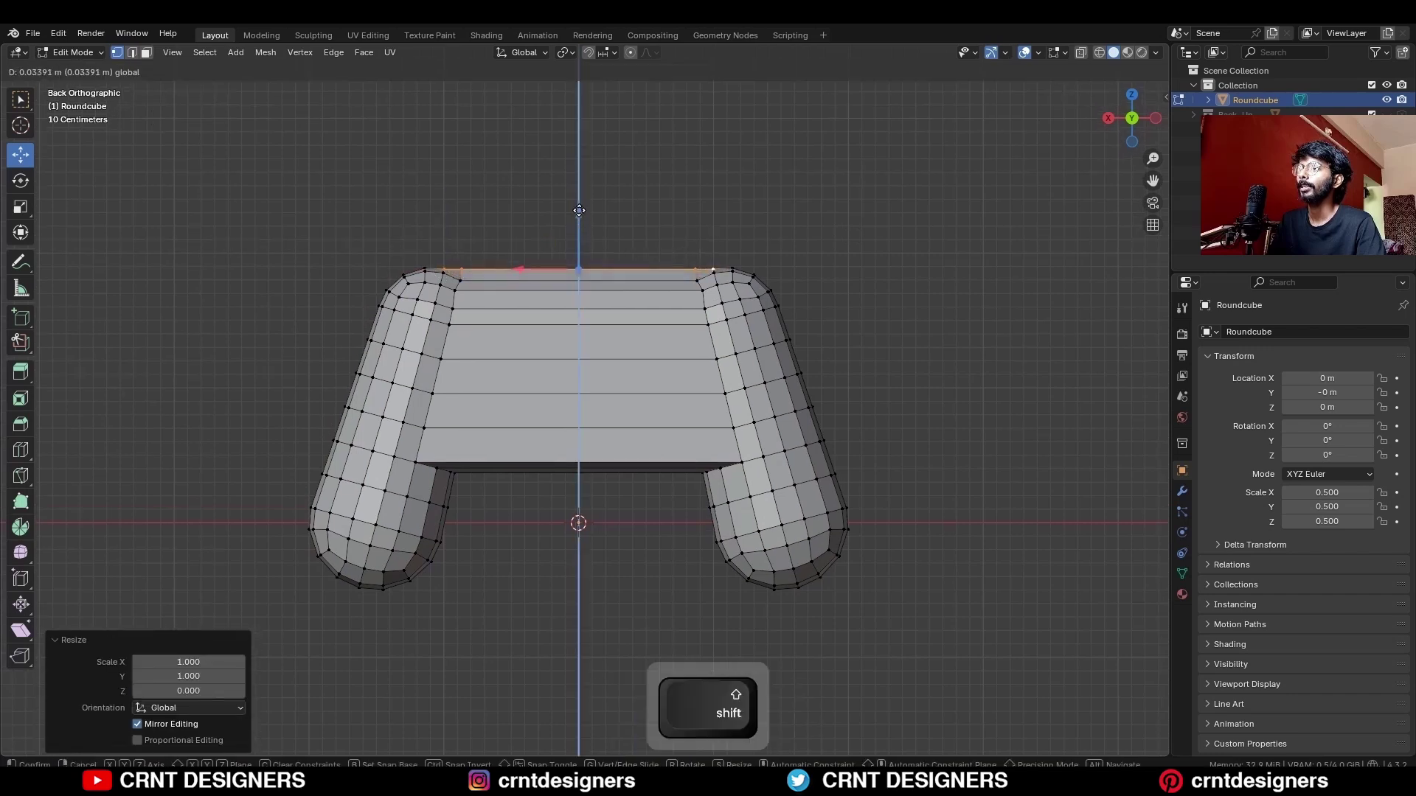
click(581, 204)
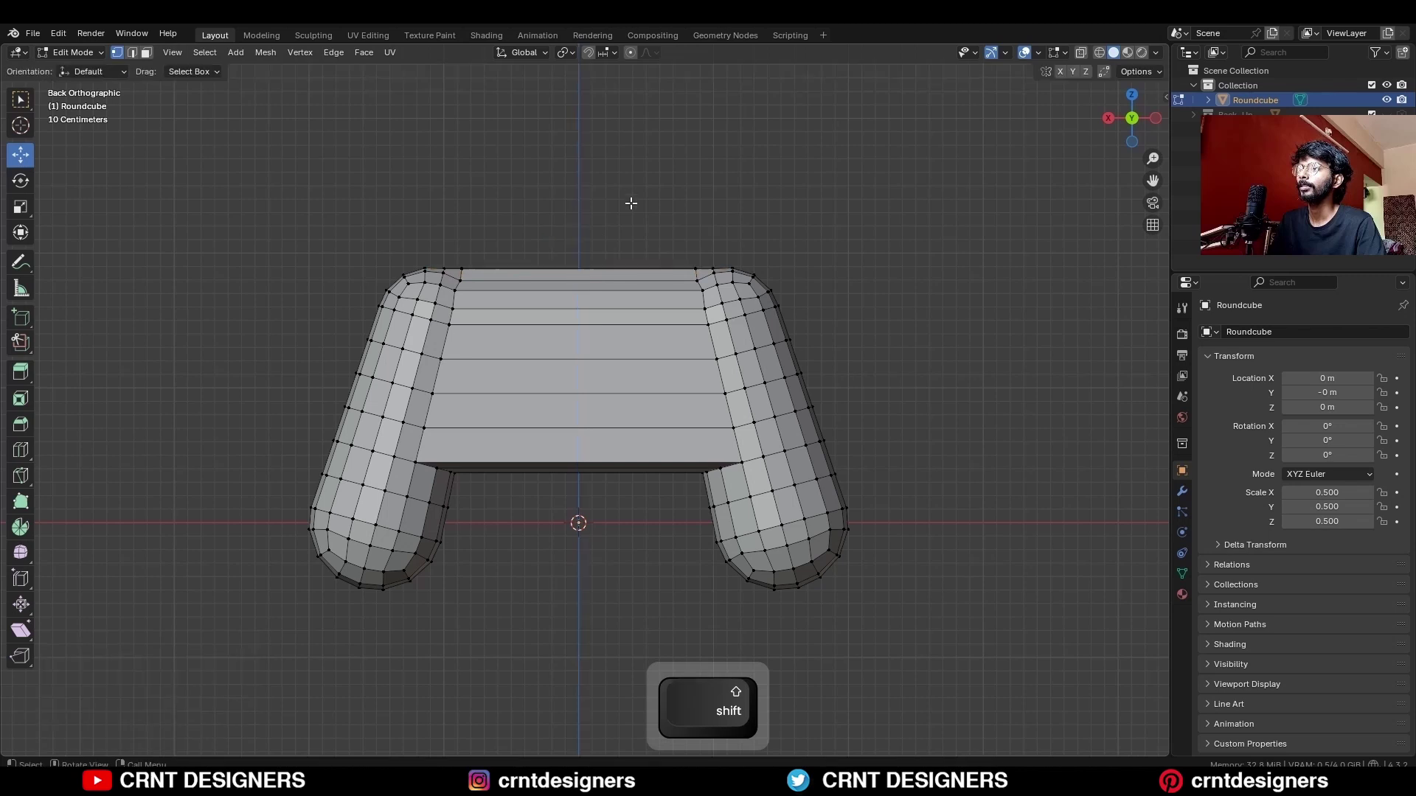
middle_drag(632, 202, 615, 278)
Smooth the top edge loop by applying LoopTools Set Flow twice
key(2)
alt+click(615, 278)
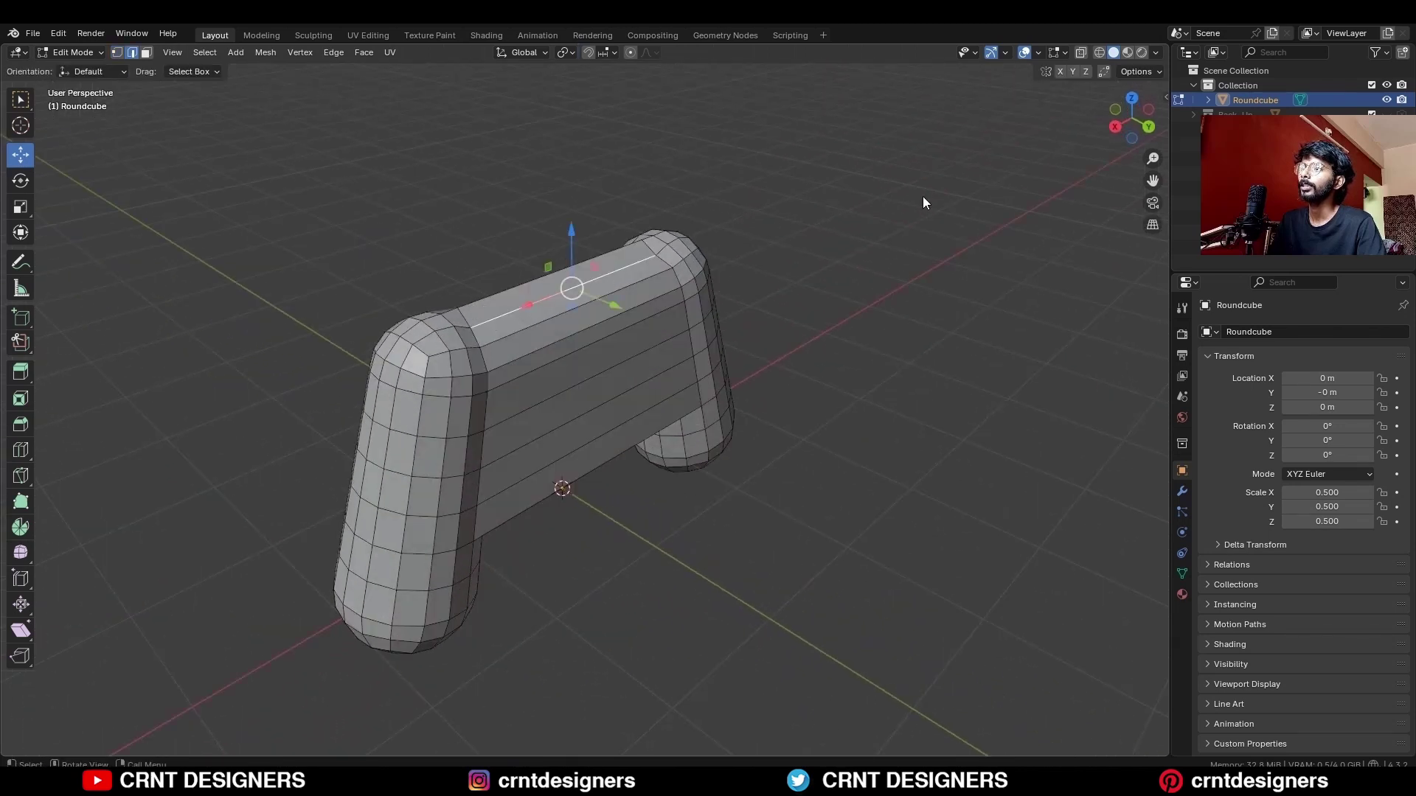
right_click(875, 641)
click(875, 641)
middle_drag(966, 235, 977, 197)
right_click(944, 507)
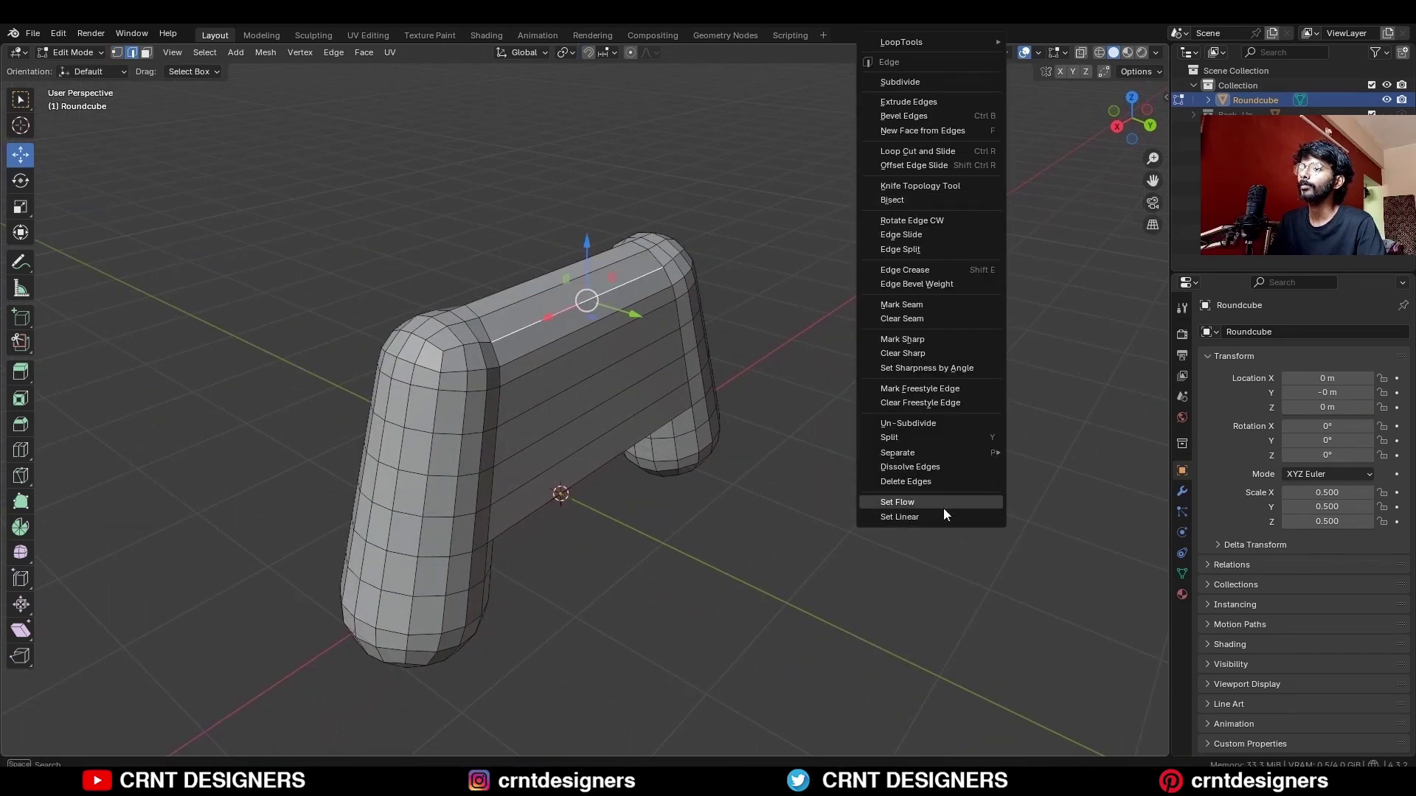
click(943, 508)
key(ctrl+KP_1)
Edge-slide the top loop down just below the top edge
key(g)
key(g)
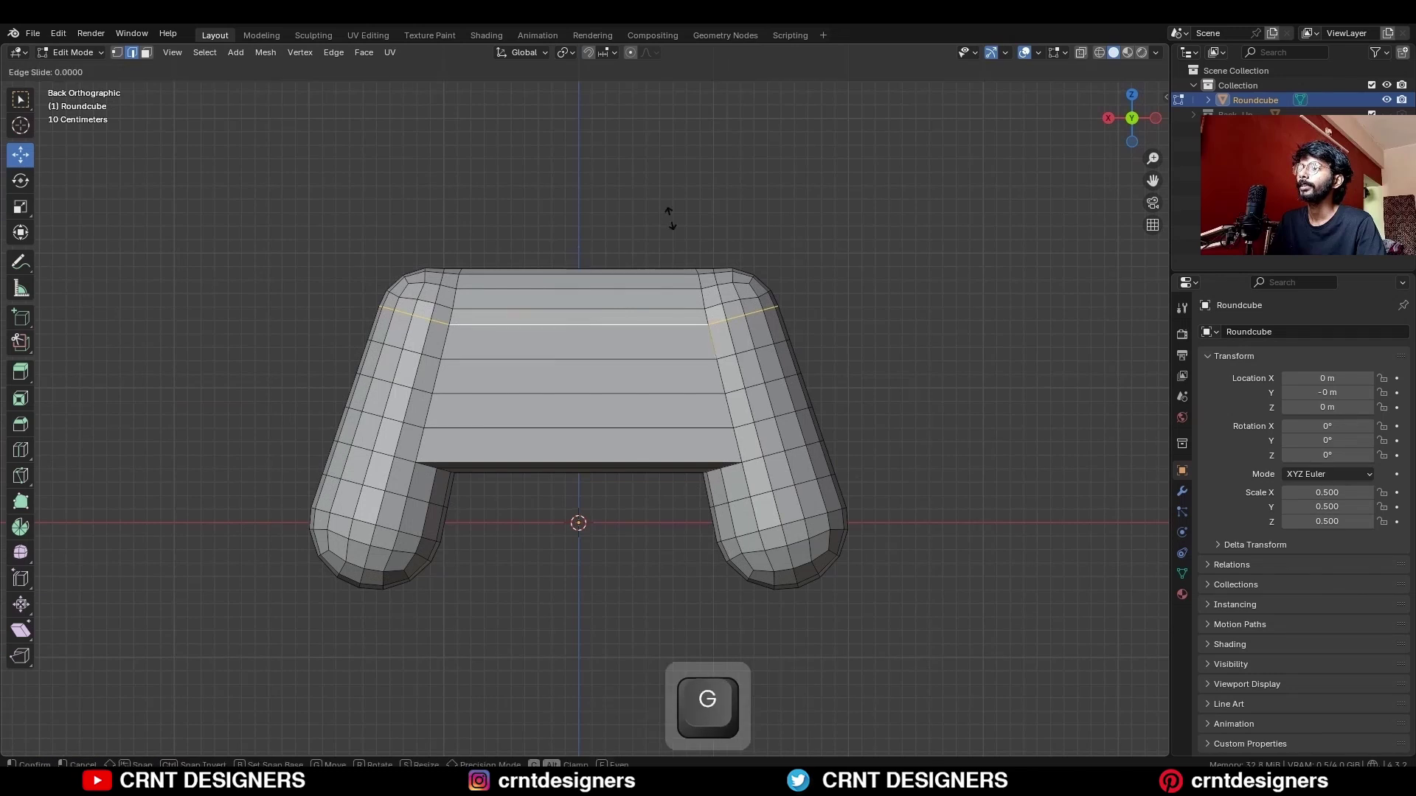
key(ctrl)
click(671, 221)
click(675, 218)
Bevel the two inner corner edges under the bridge with three segments
key(KP_1)
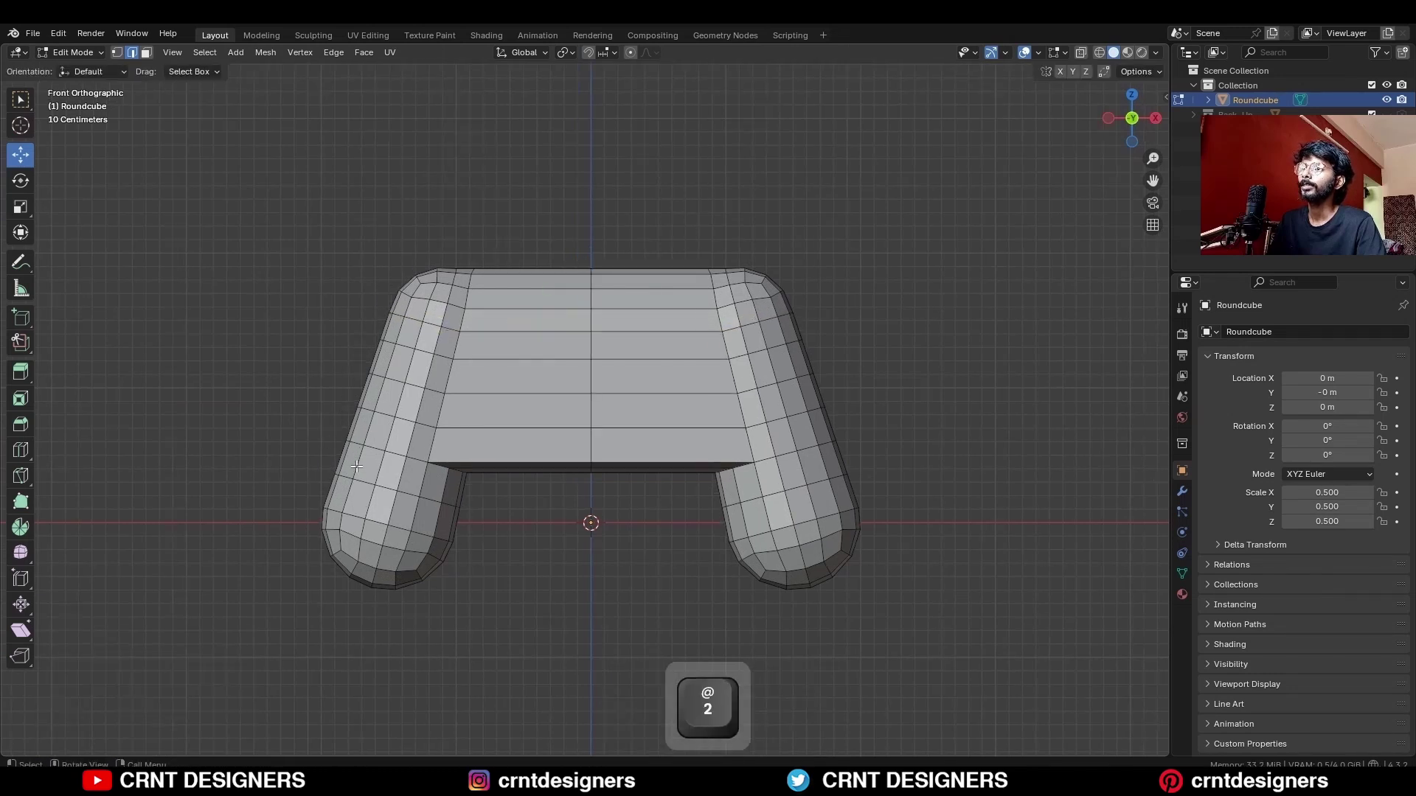
alt+click(587, 469)
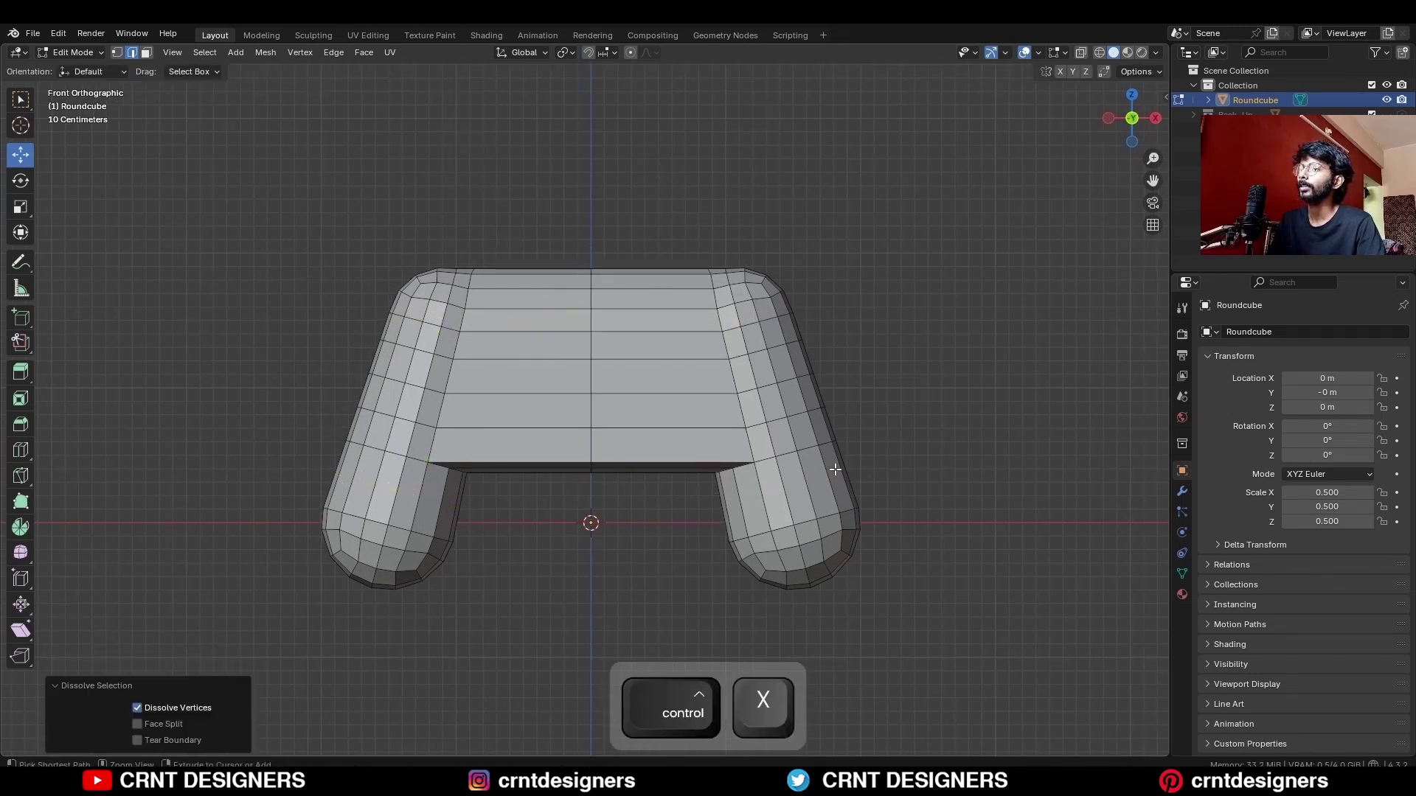
alt+shift+click(725, 462)
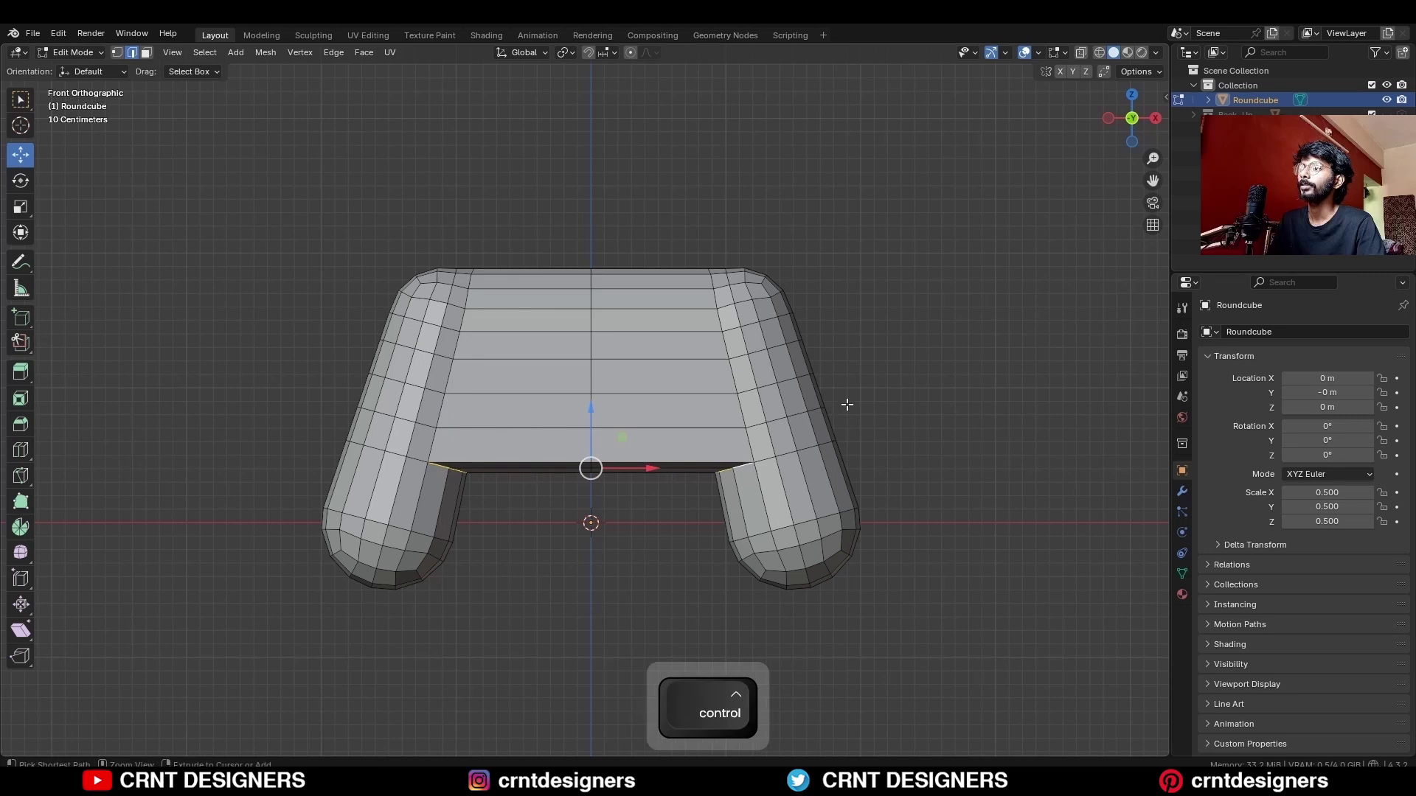
key(ctrl+b)
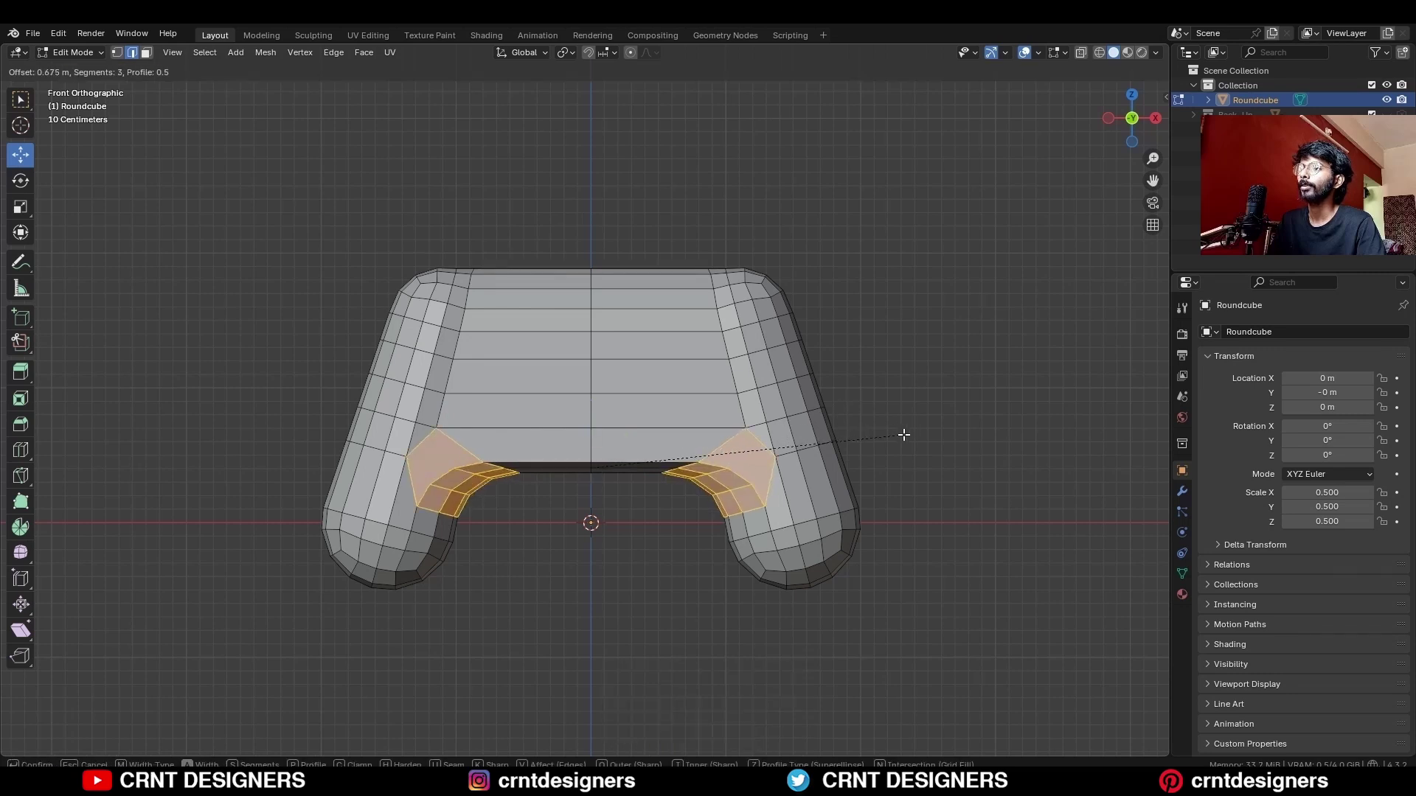
click(904, 435)
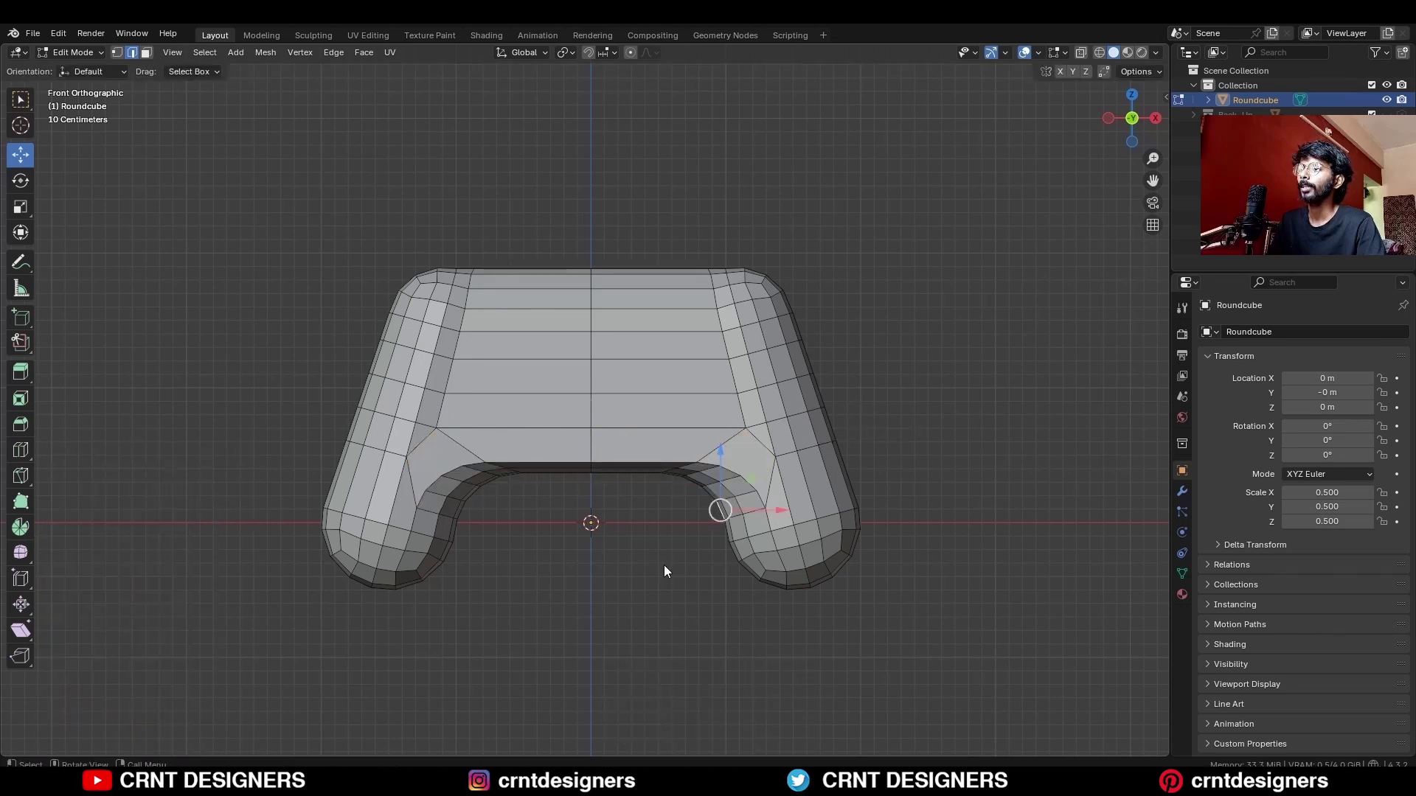
key(Escape)
Knife-cut new edges on the left grip and dissolve the unwanted edge
scroll(576, 480, up, 1)
click(458, 393)
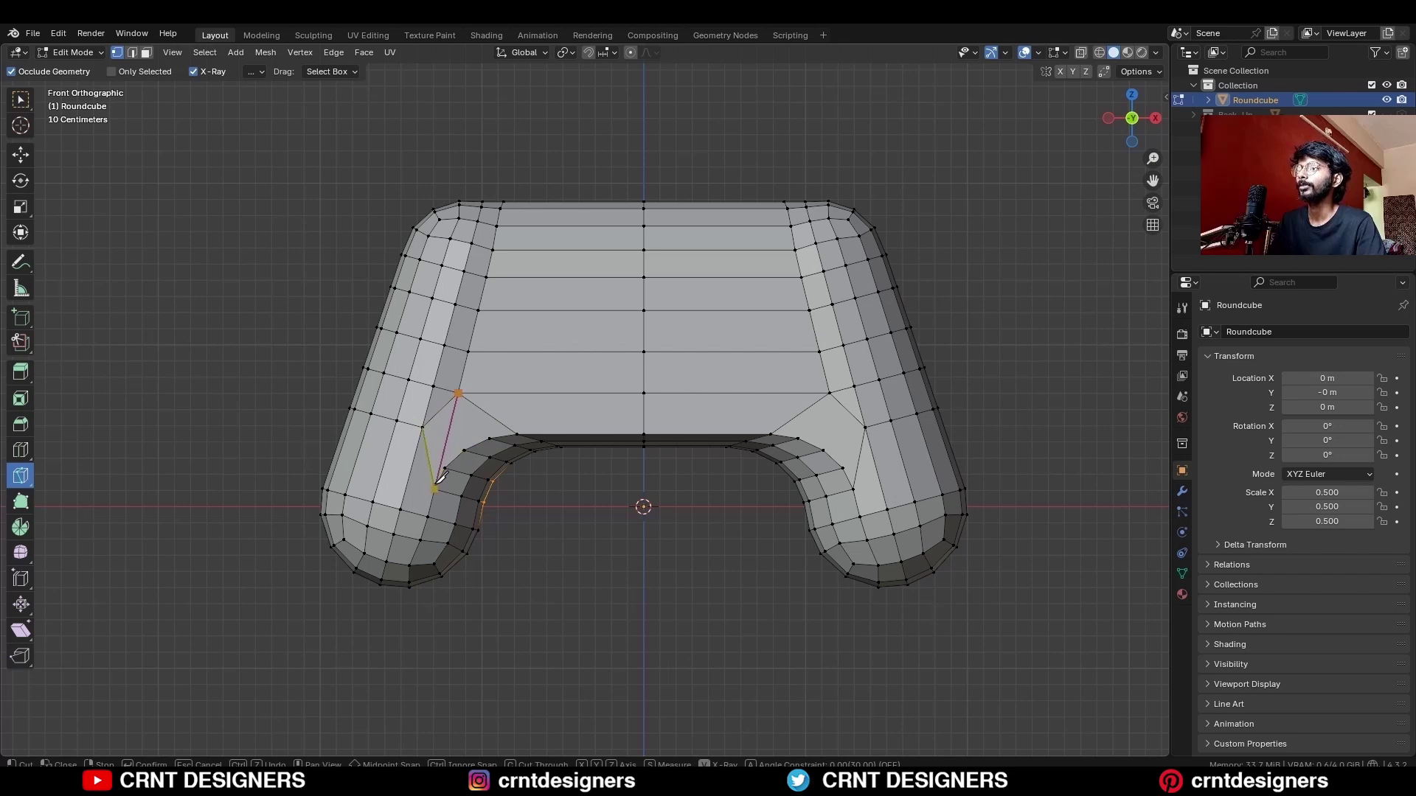
click(437, 486)
key(space)
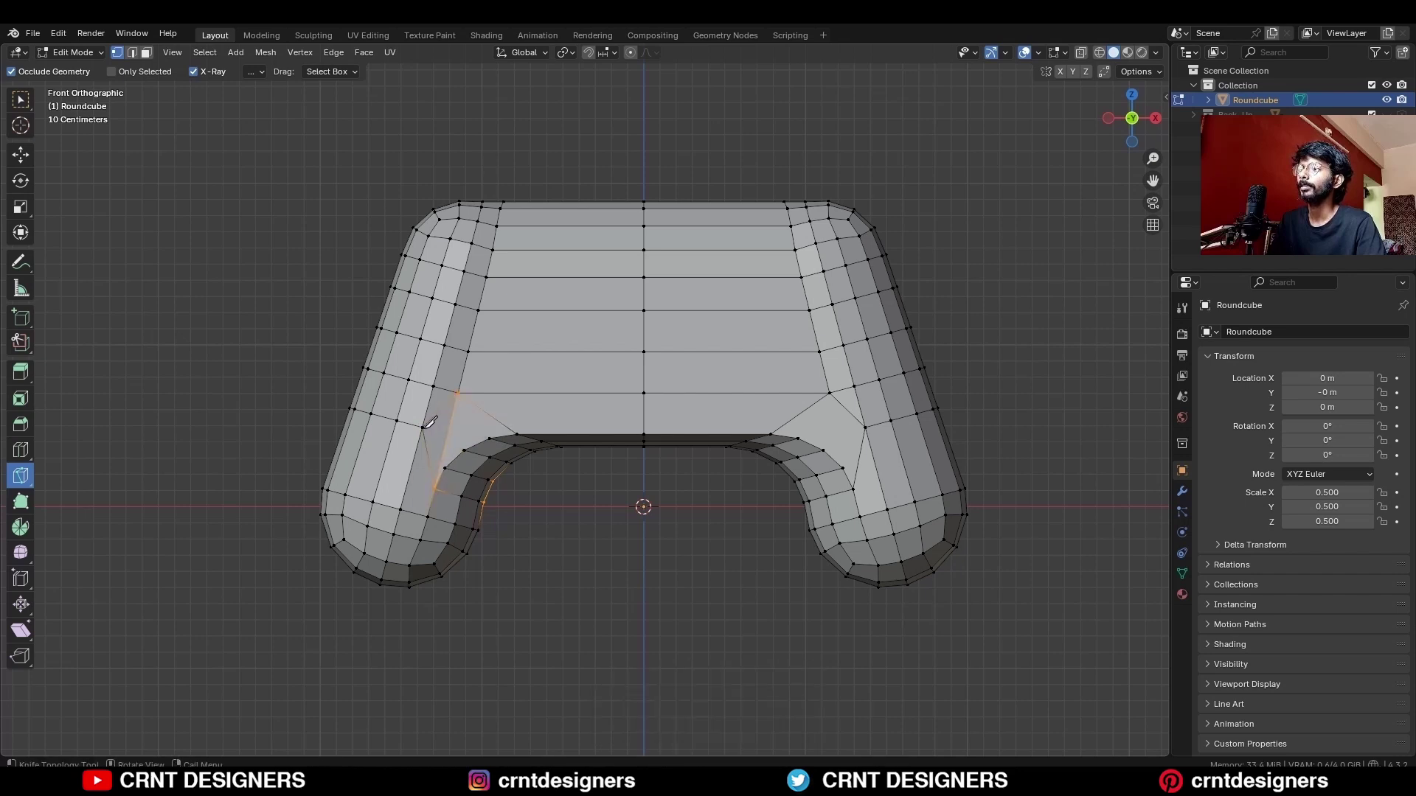
click(466, 445)
key(space)
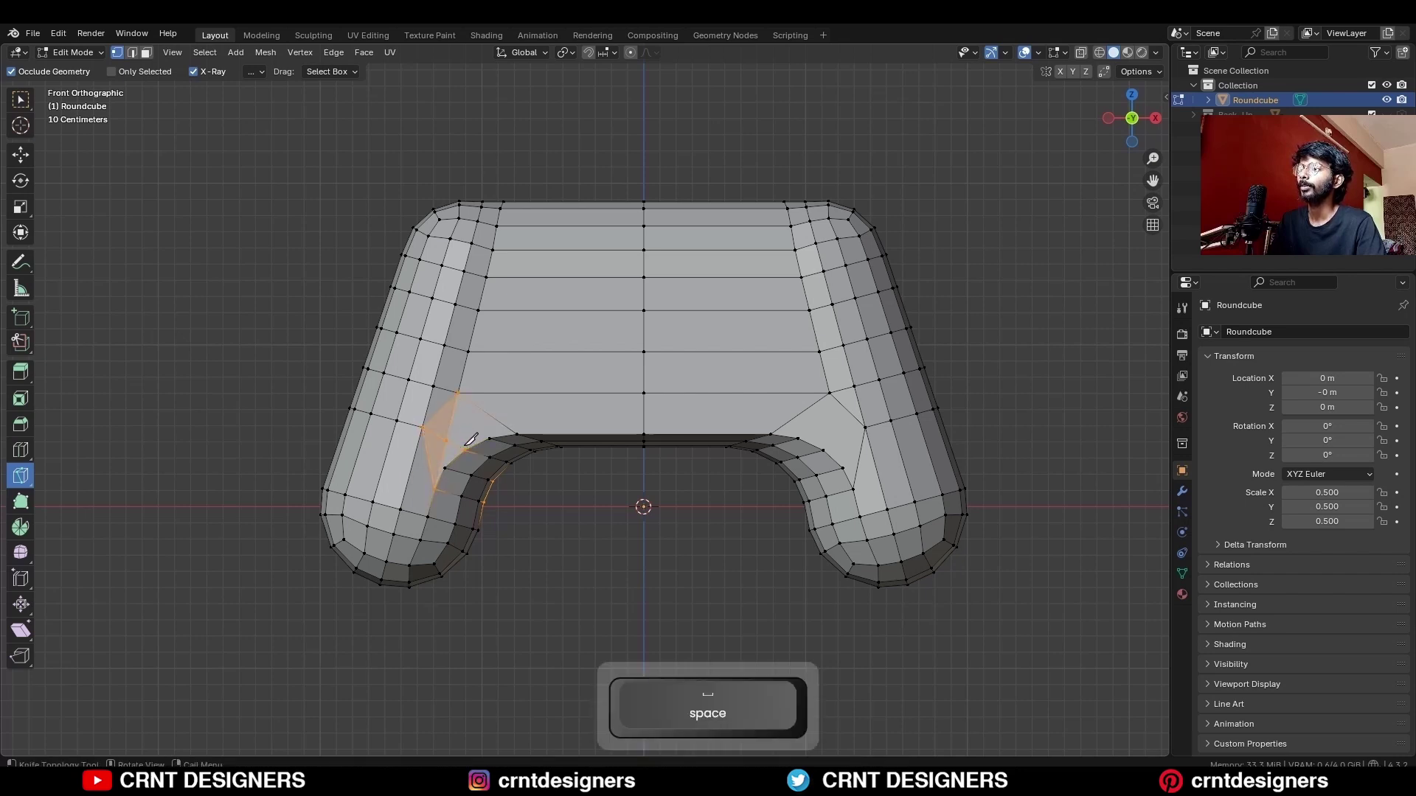
key(c)
key(ctrl+x)
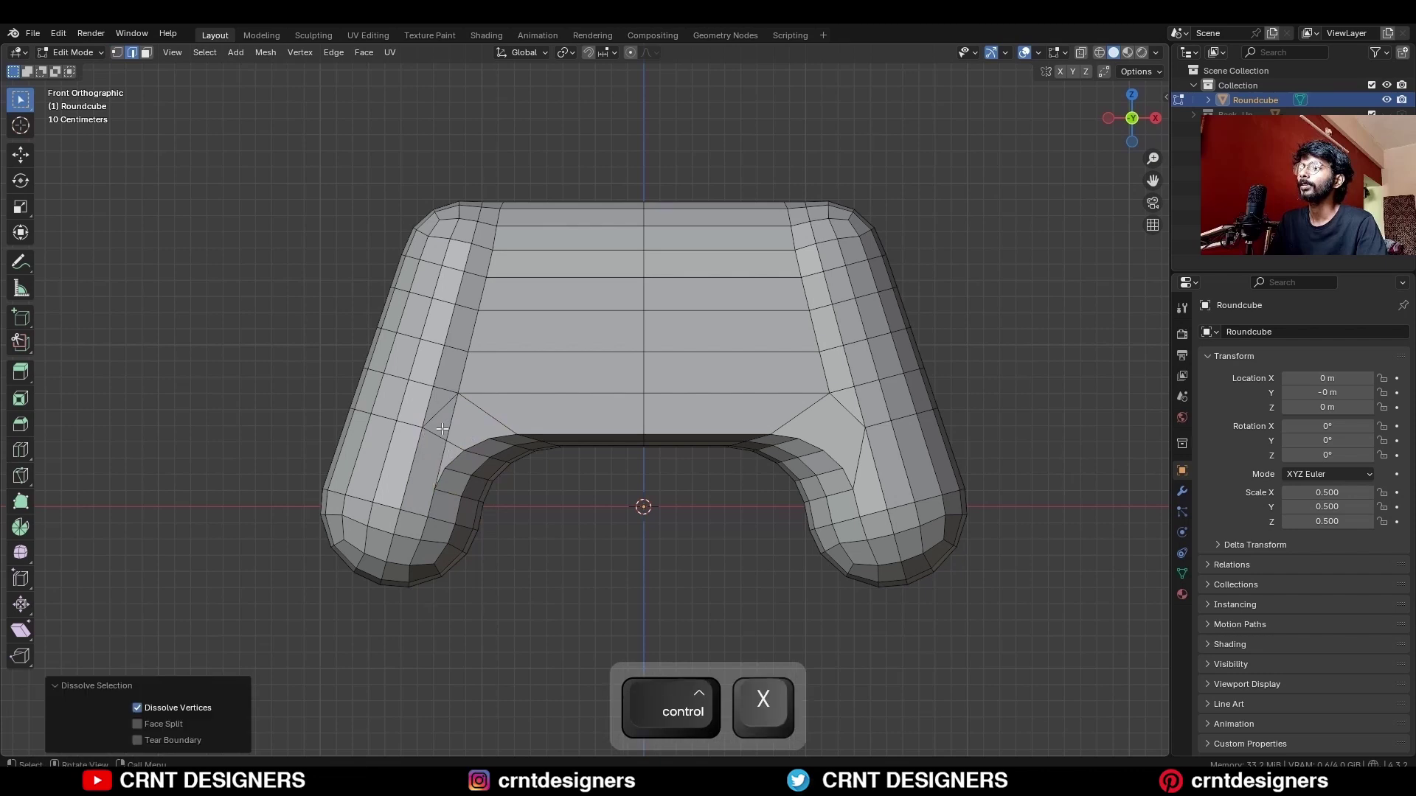
Cut through the whole mesh from the grip up to the controller's top edge
click(20, 475)
key(1)
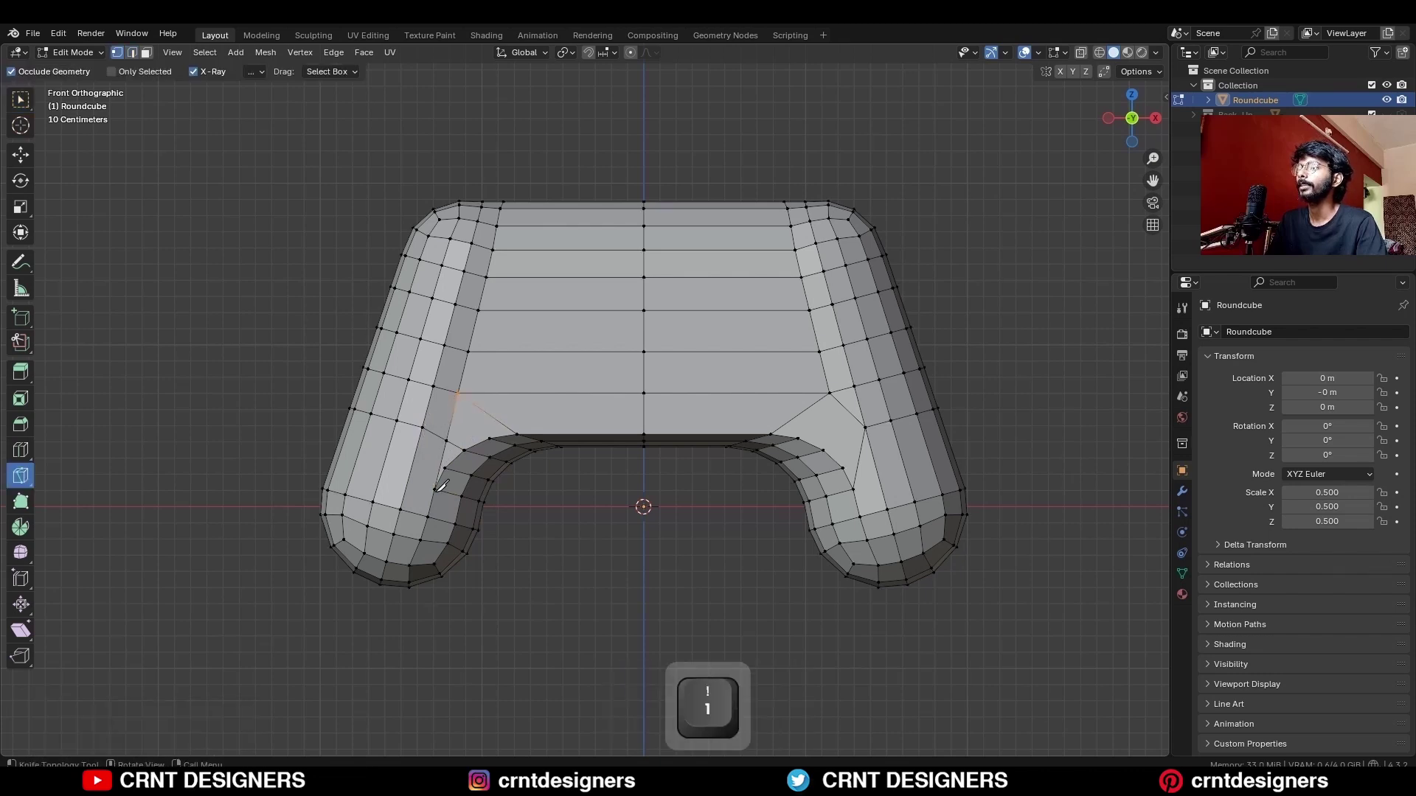
click(441, 486)
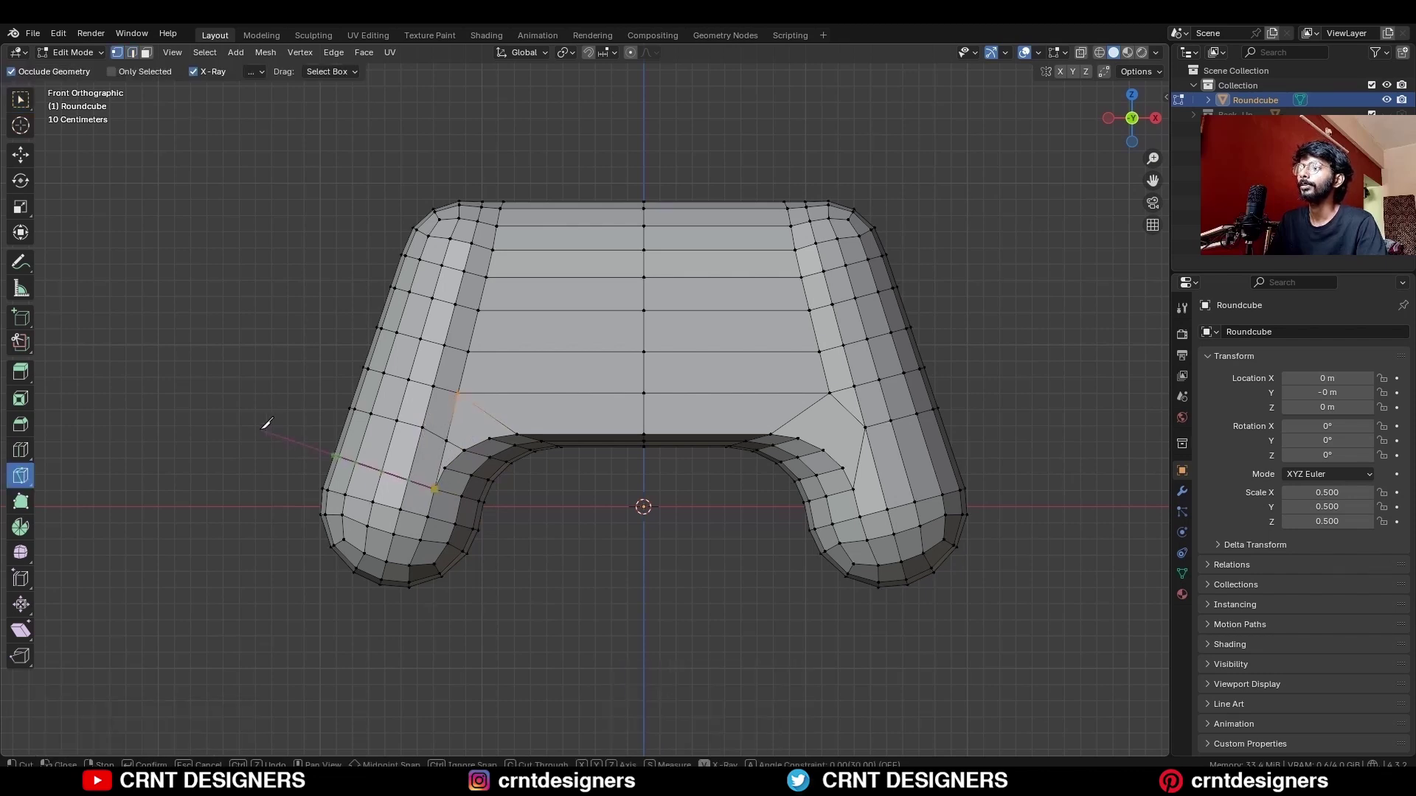
key(c)
key(space)
scroll(458, 422, up, 2)
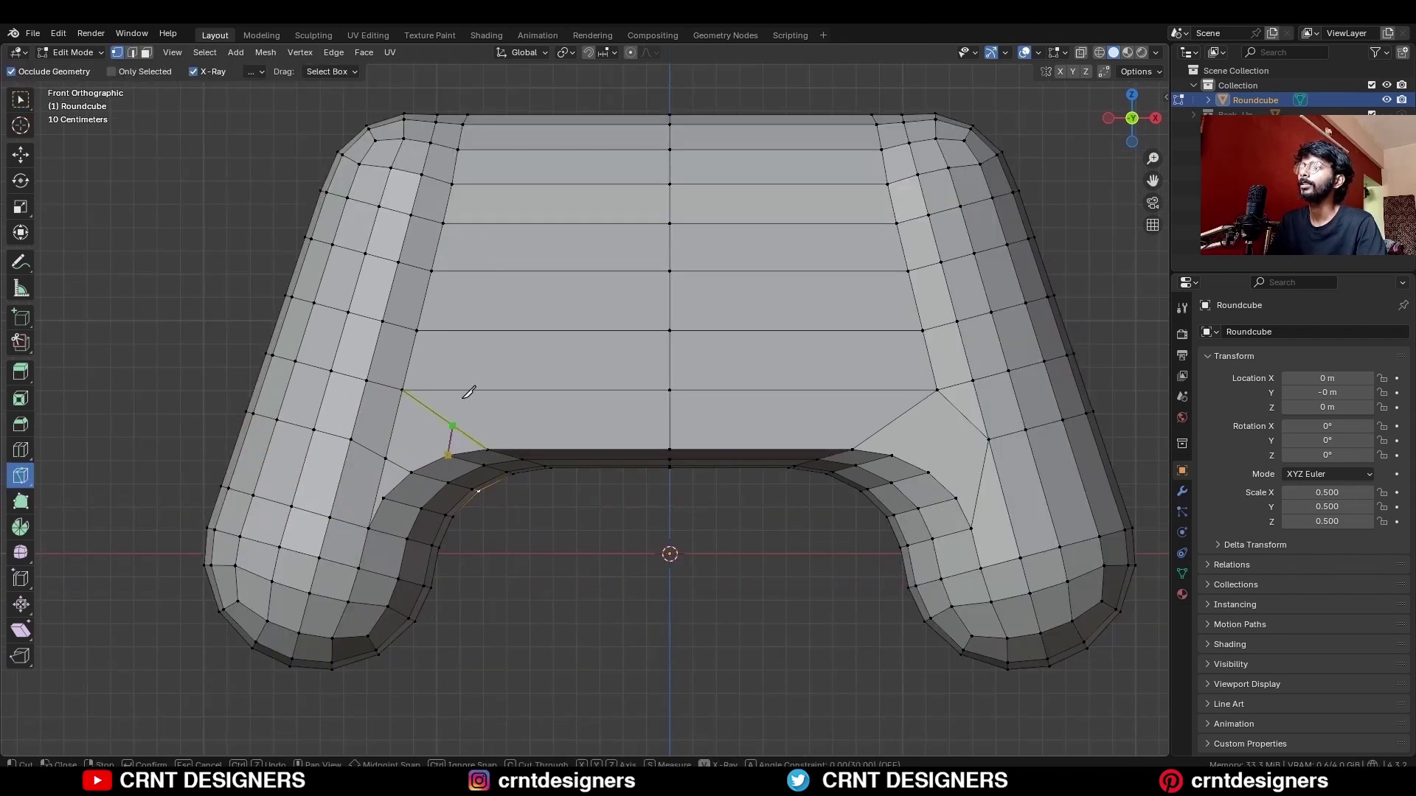
click(512, 115)
key(c)
key(space)
Cut a vertical line from the left bridge corner to the top edge, then dissolve the diagonal edge
click(486, 448)
key(c)
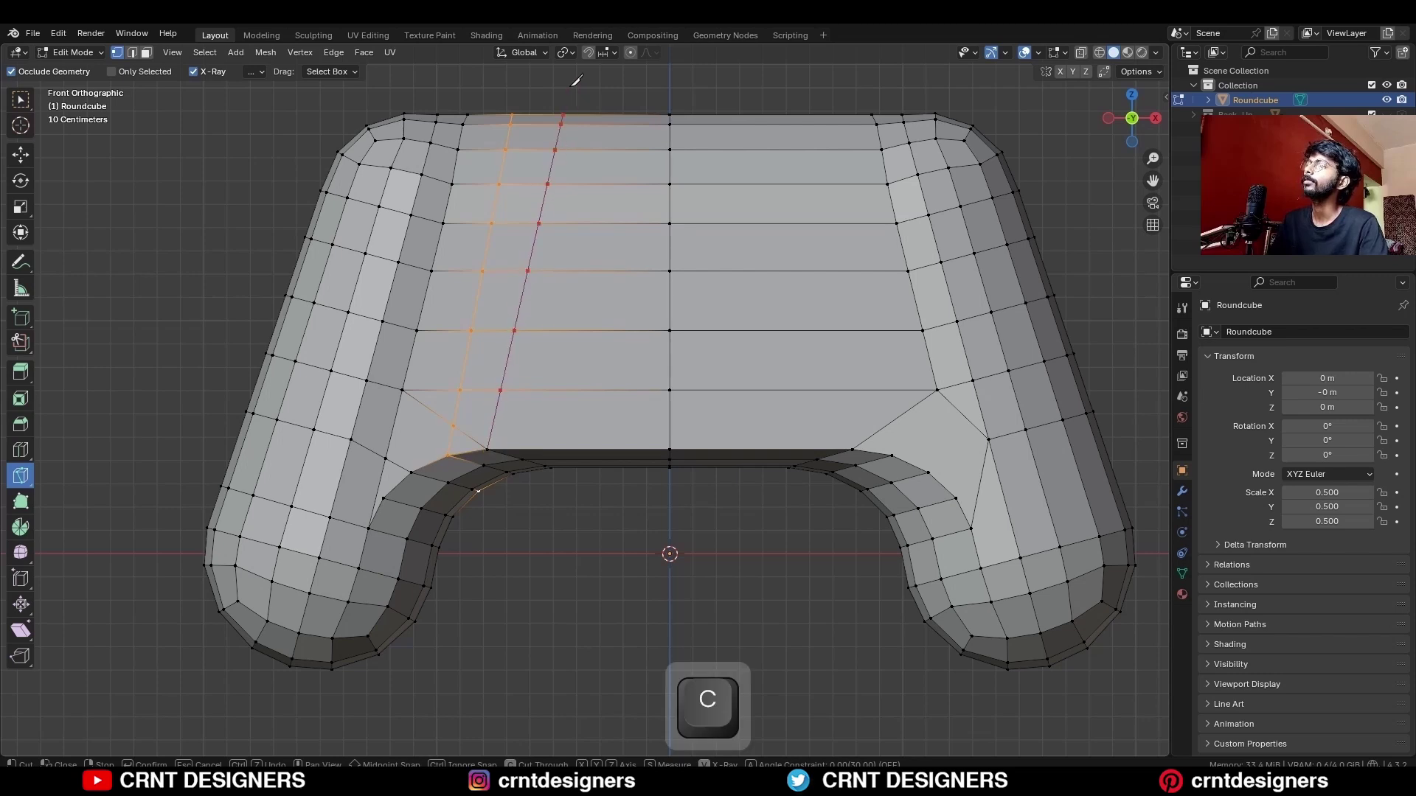
click(577, 80)
key(space)
key(2)
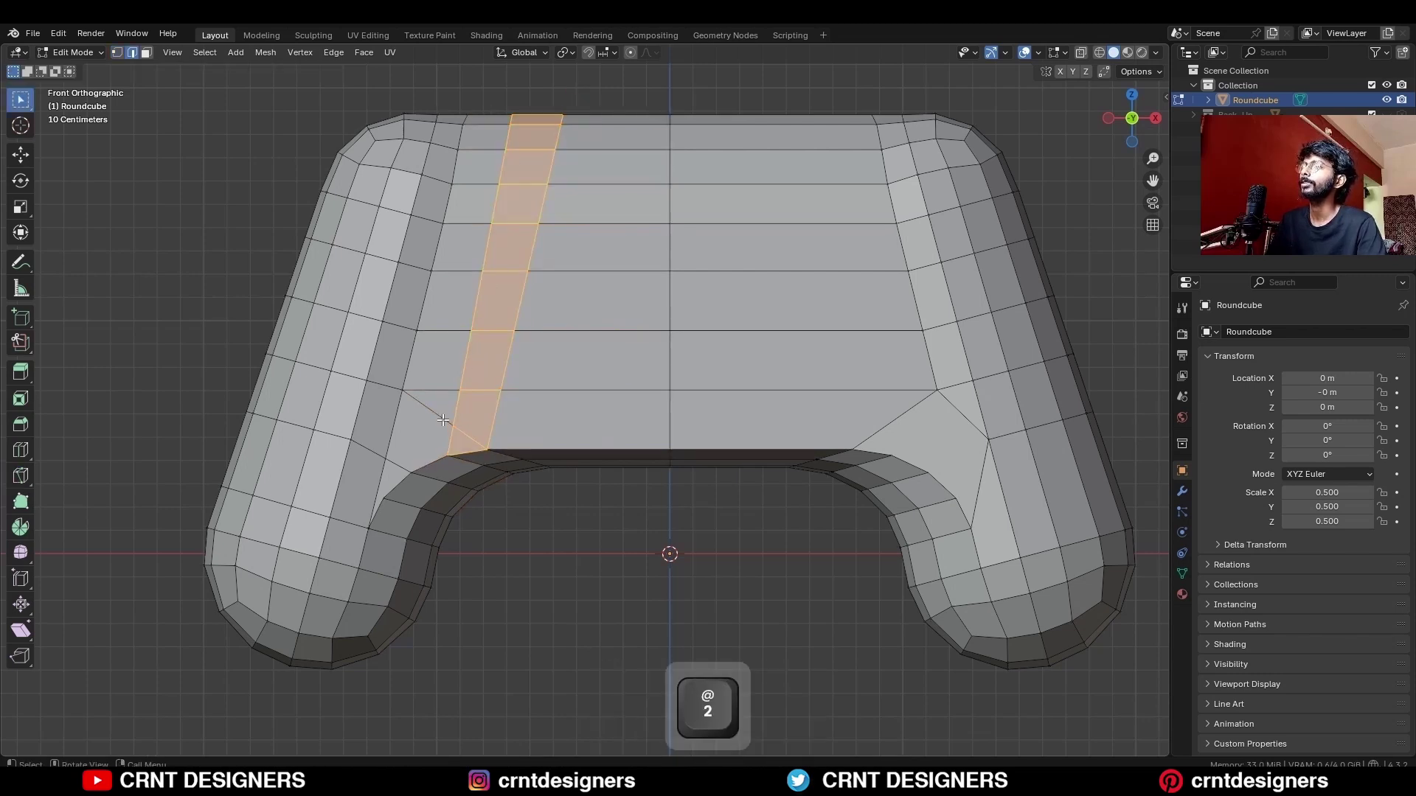
key(ctrl+x)
key(1)
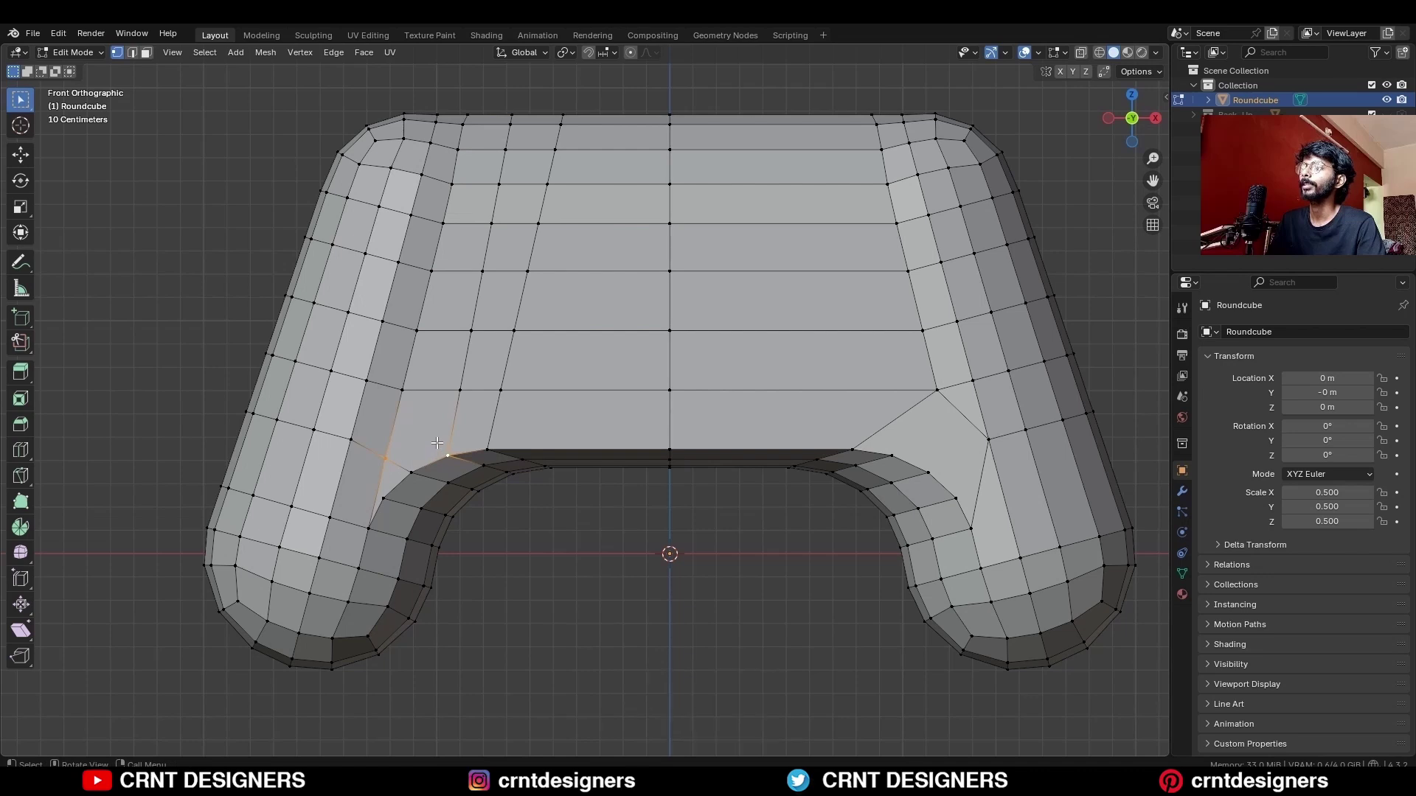
Slide the edge run along the bridge bottom slightly upward
ctrl+shift+click(612, 446)
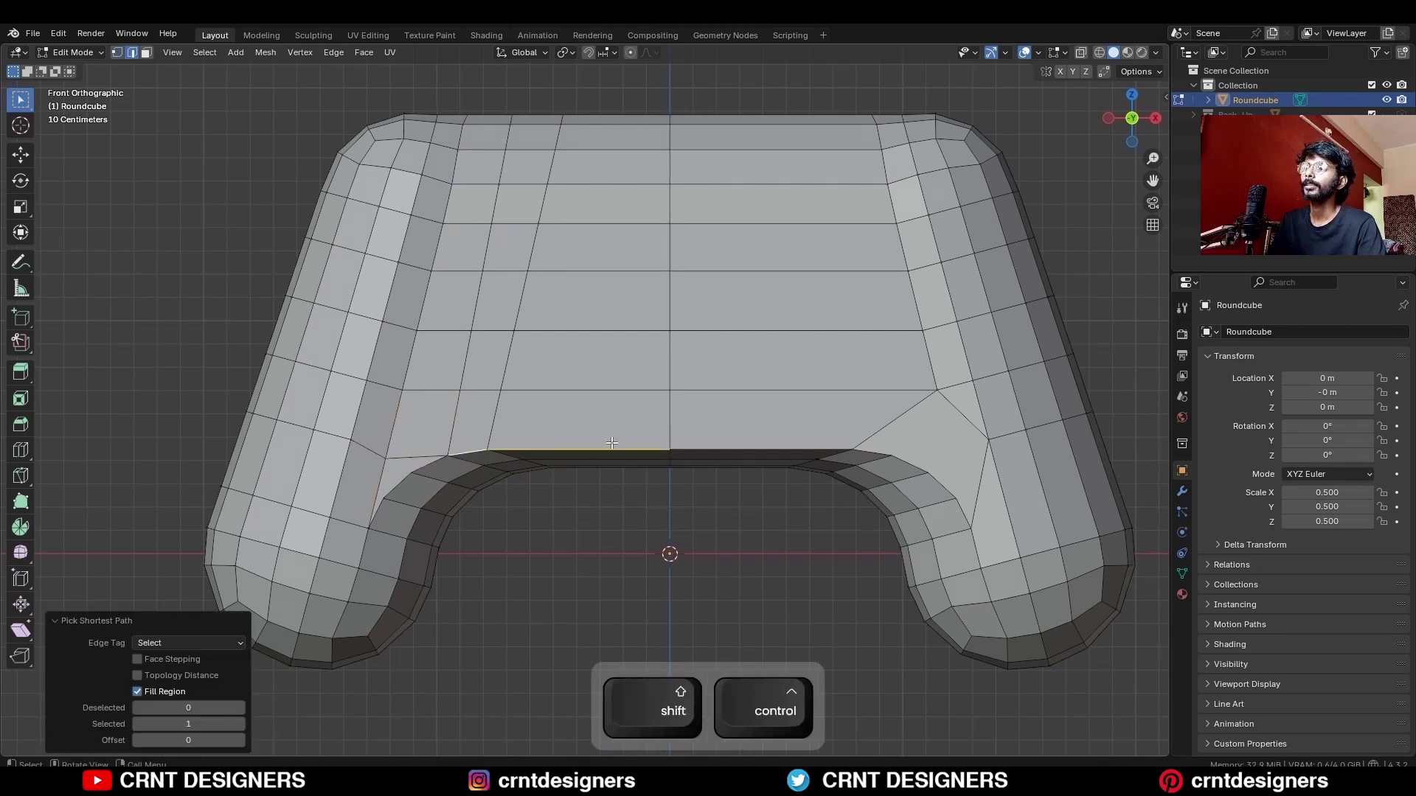
shift+click(767, 453)
key(g)
key(g)
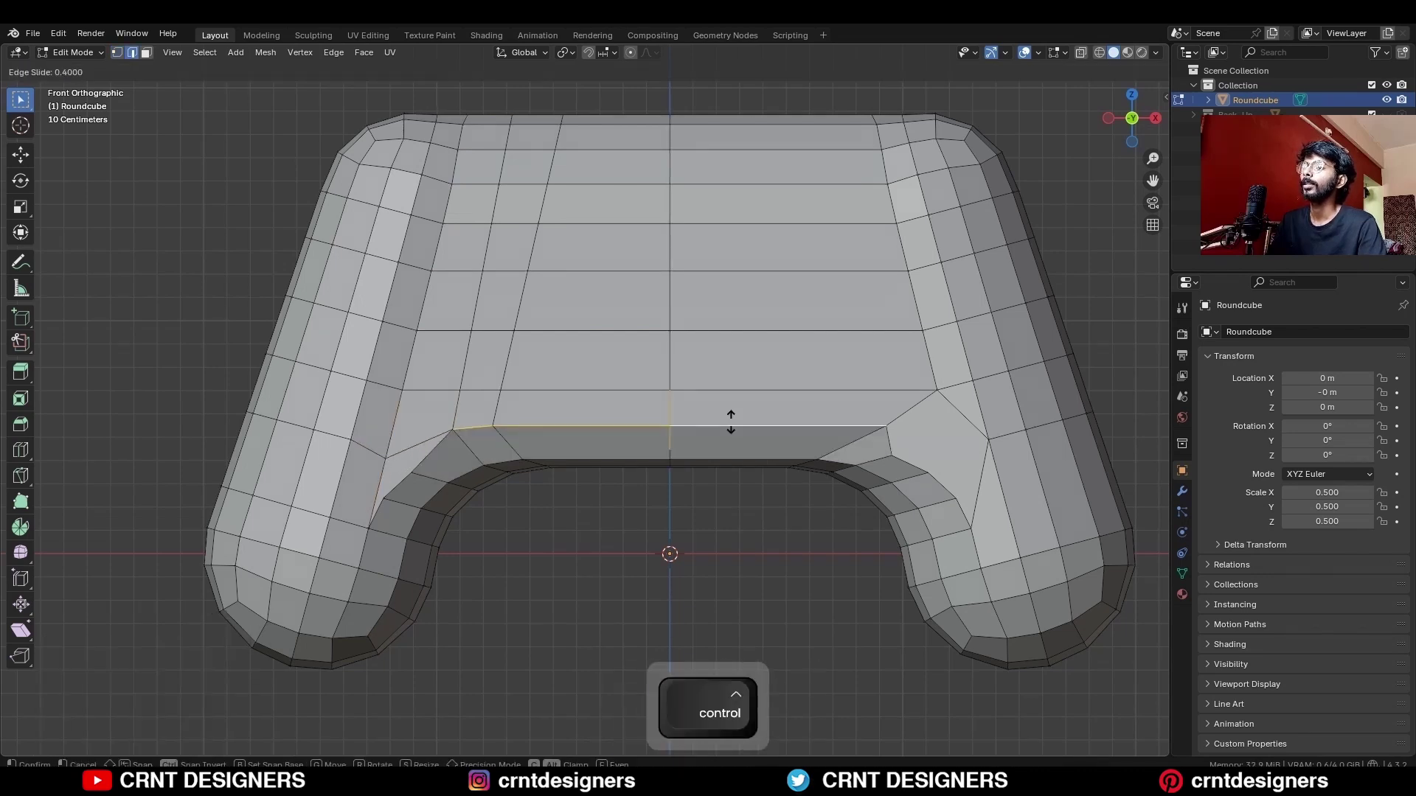
click(730, 427)
Vertex-slide the bridge's lower corner vertex by factor 0.086 to tidy the edge flow
key(1)
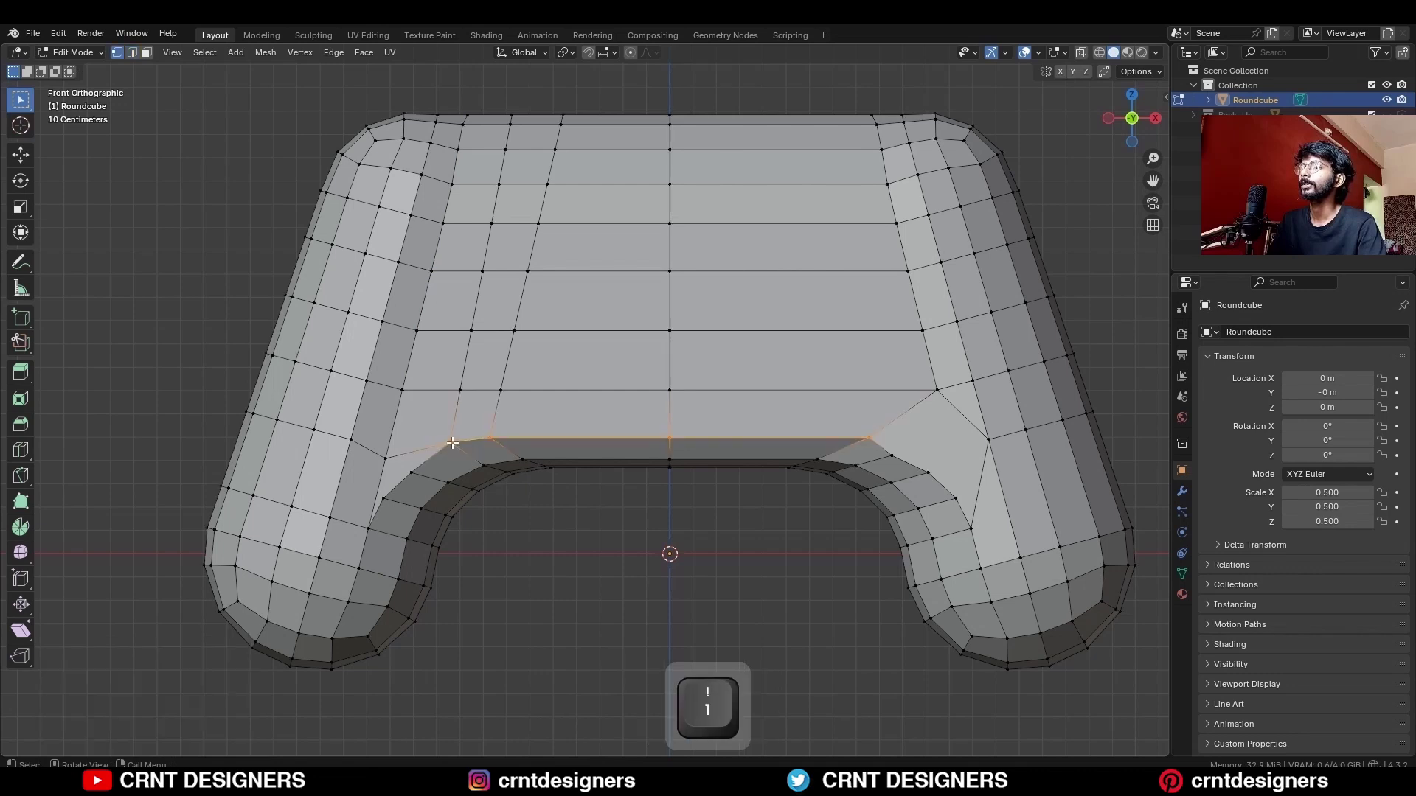
key(g)
key(g)
click(435, 452)
shift+click(394, 461)
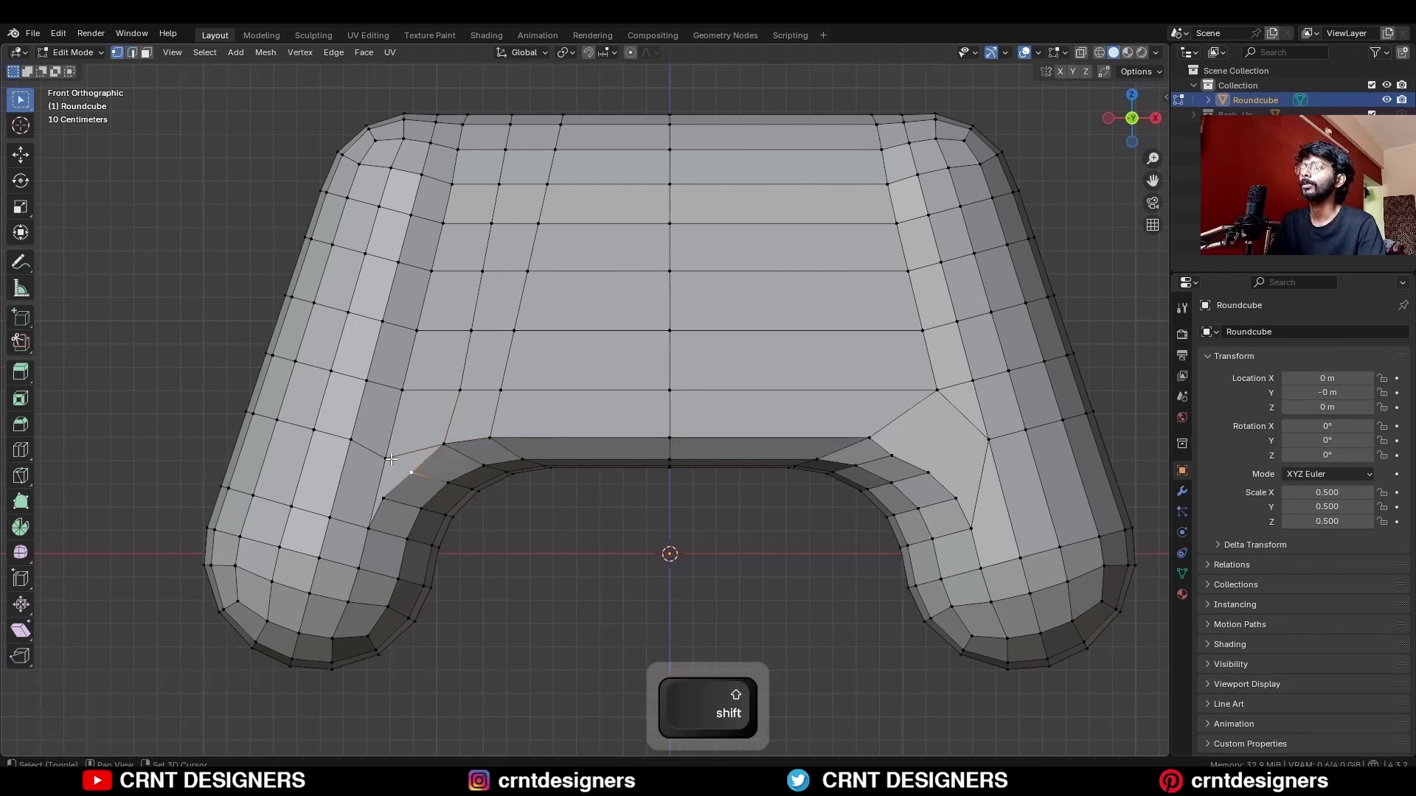
click(418, 473)
key(ctrl+z)
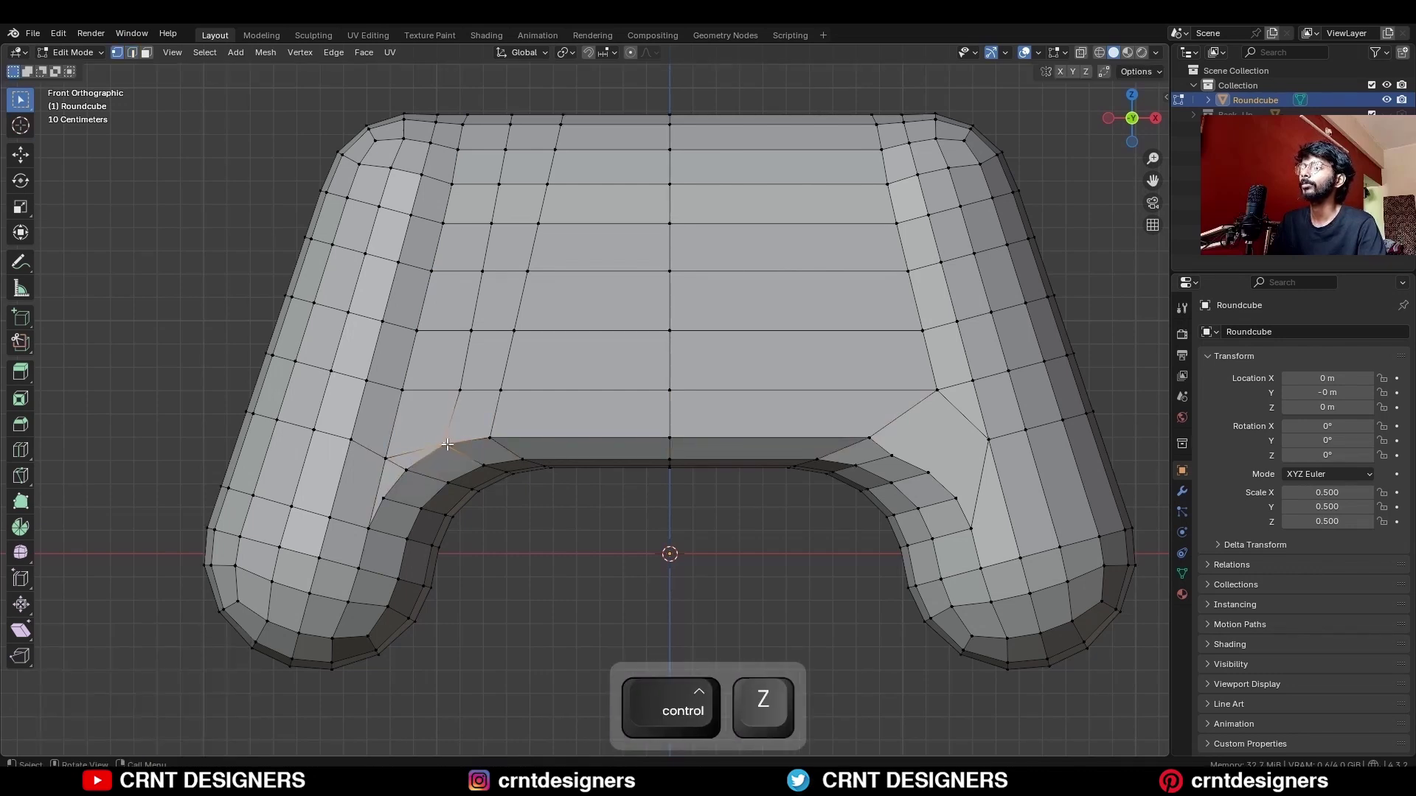
key(g)
key(g)
click(413, 468)
key(g)
key(g)
click(407, 467)
key(g)
key(g)
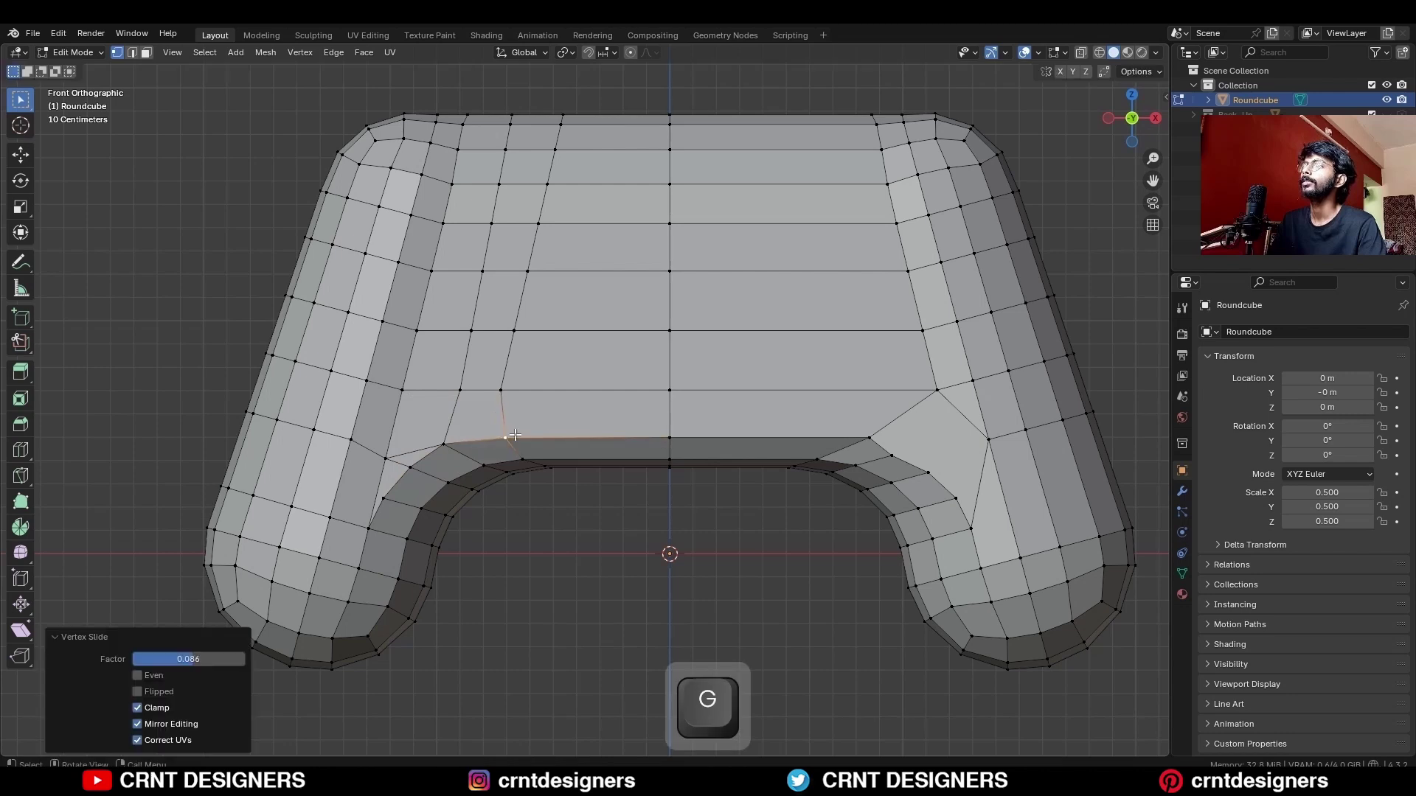
click(443, 436)
Edge-slide the selected edge slightly upward along the mesh
key(2)
key(g)
key(g)
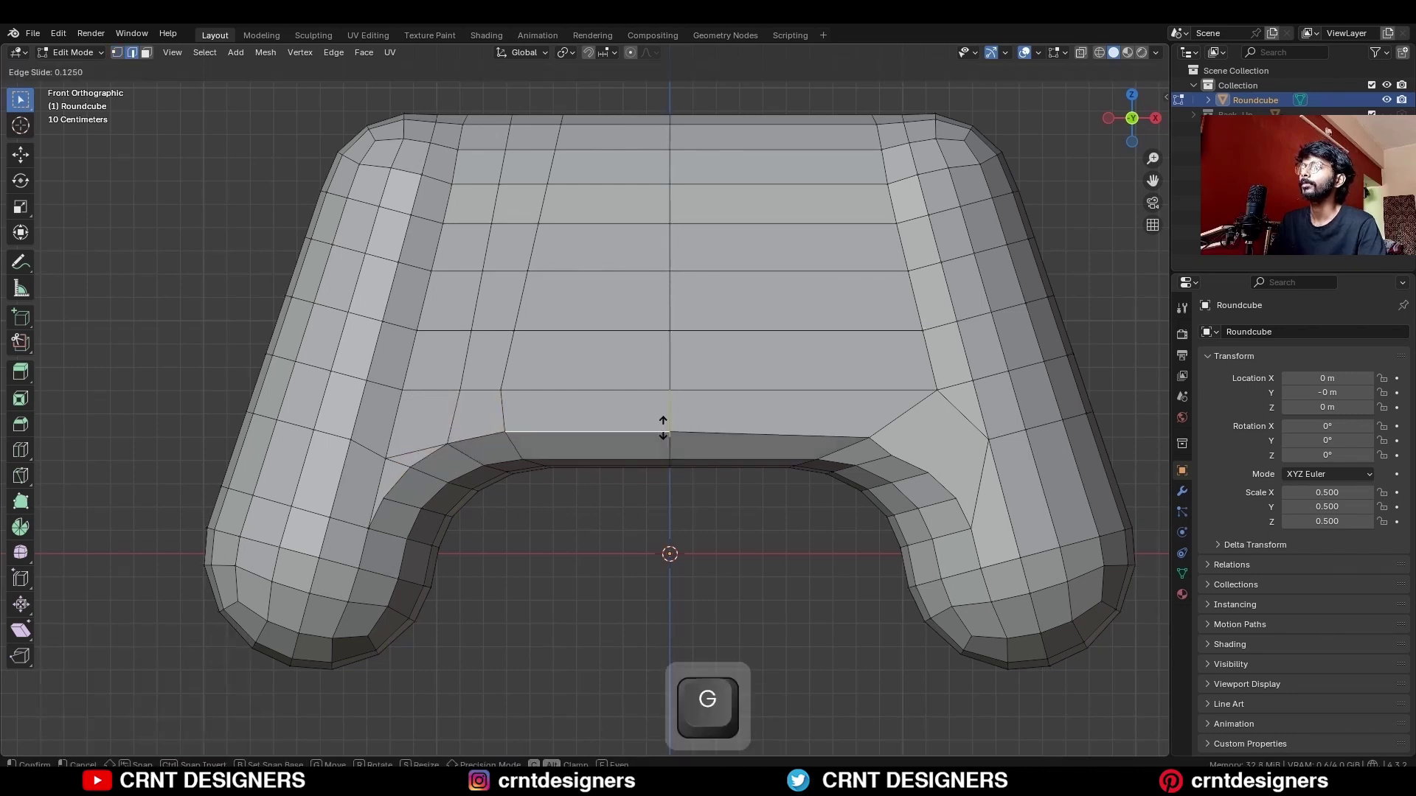
click(662, 426)
Knife a test cut from the inner corner vertex to the top edge, then dissolve it
key(1)
shift+middle_drag(513, 422, 506, 443)
key(k)
click(496, 454)
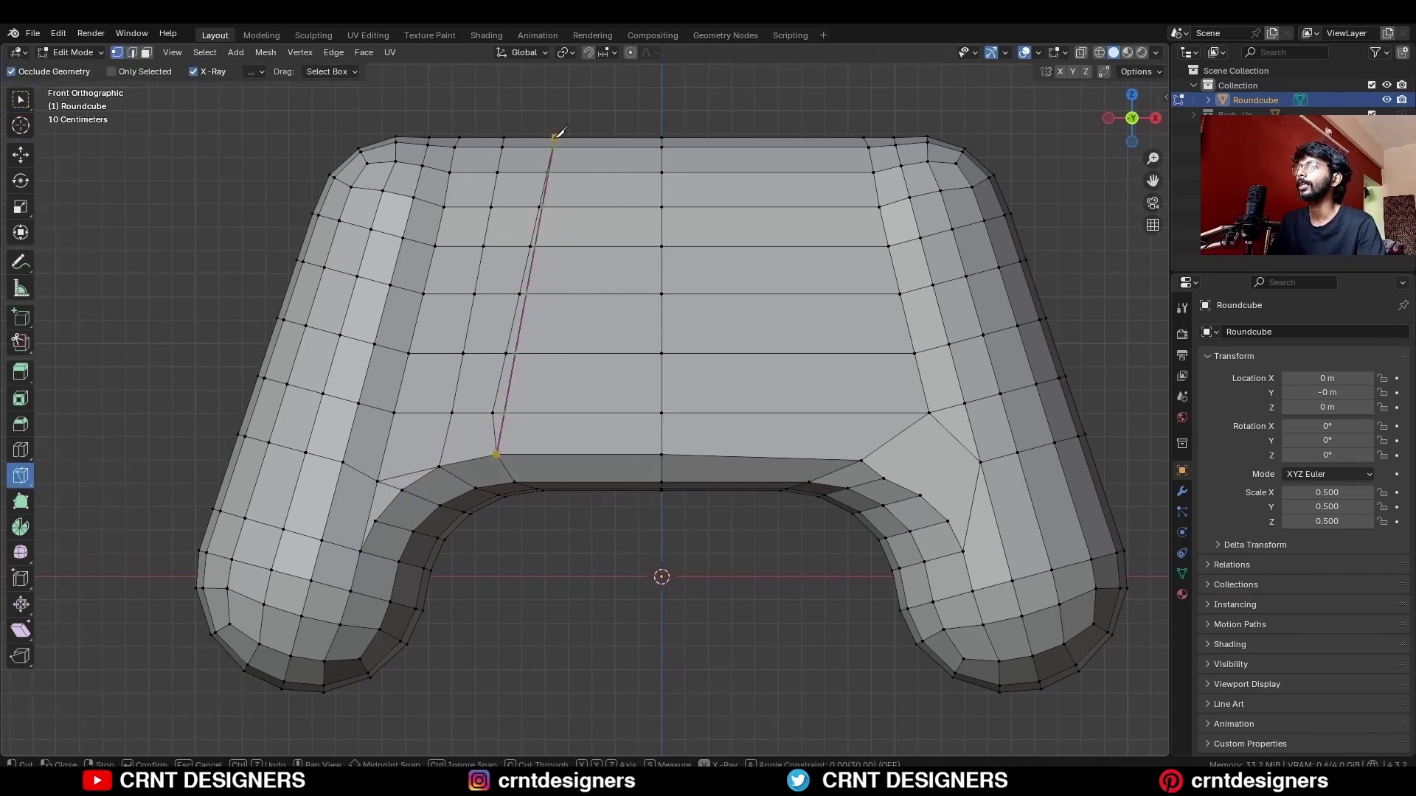
click(559, 131)
key(space)
key(c)
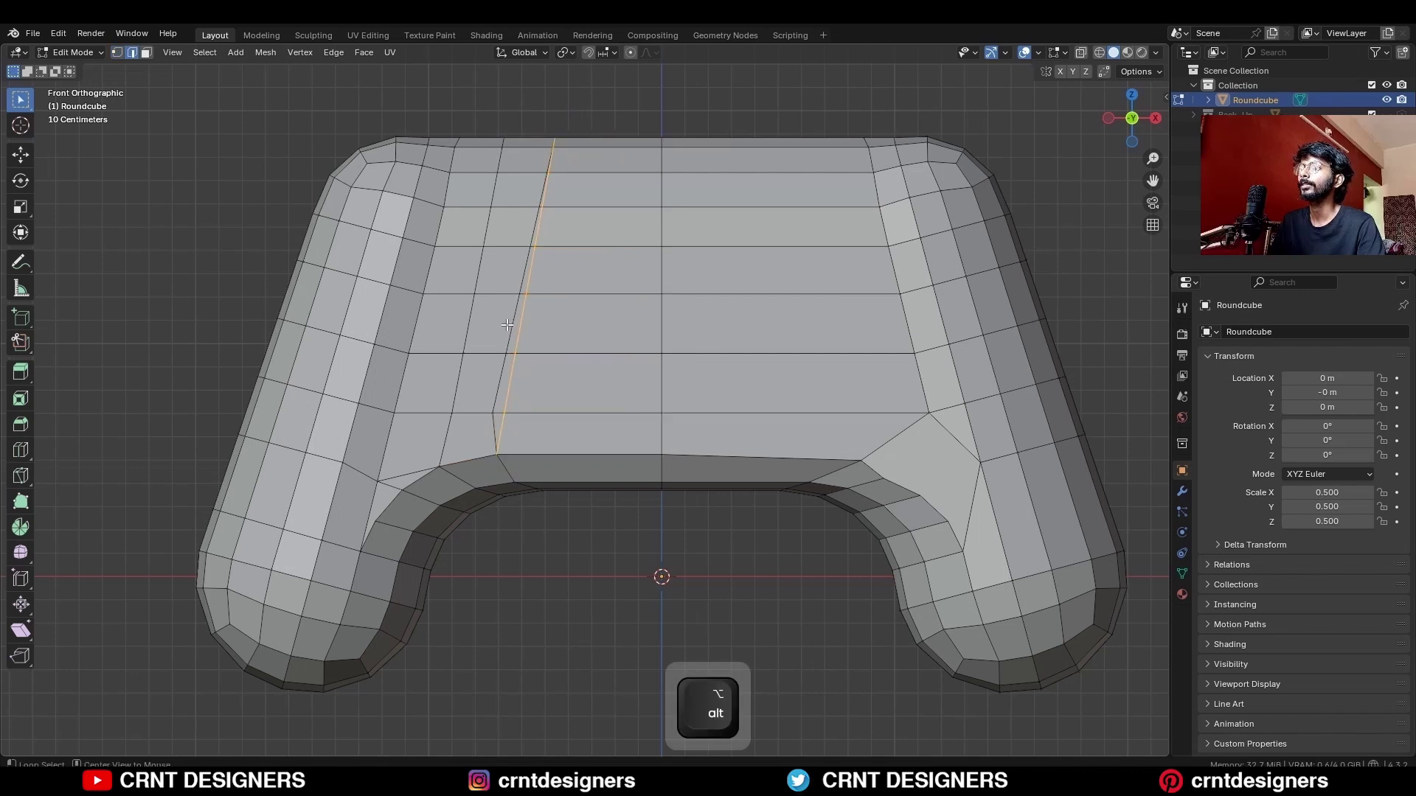
key(ctrl+x)
Select the edge loop on the left grip in X-ray and slide it by factor 0.300
shift+middle_drag(428, 486, 395, 463)
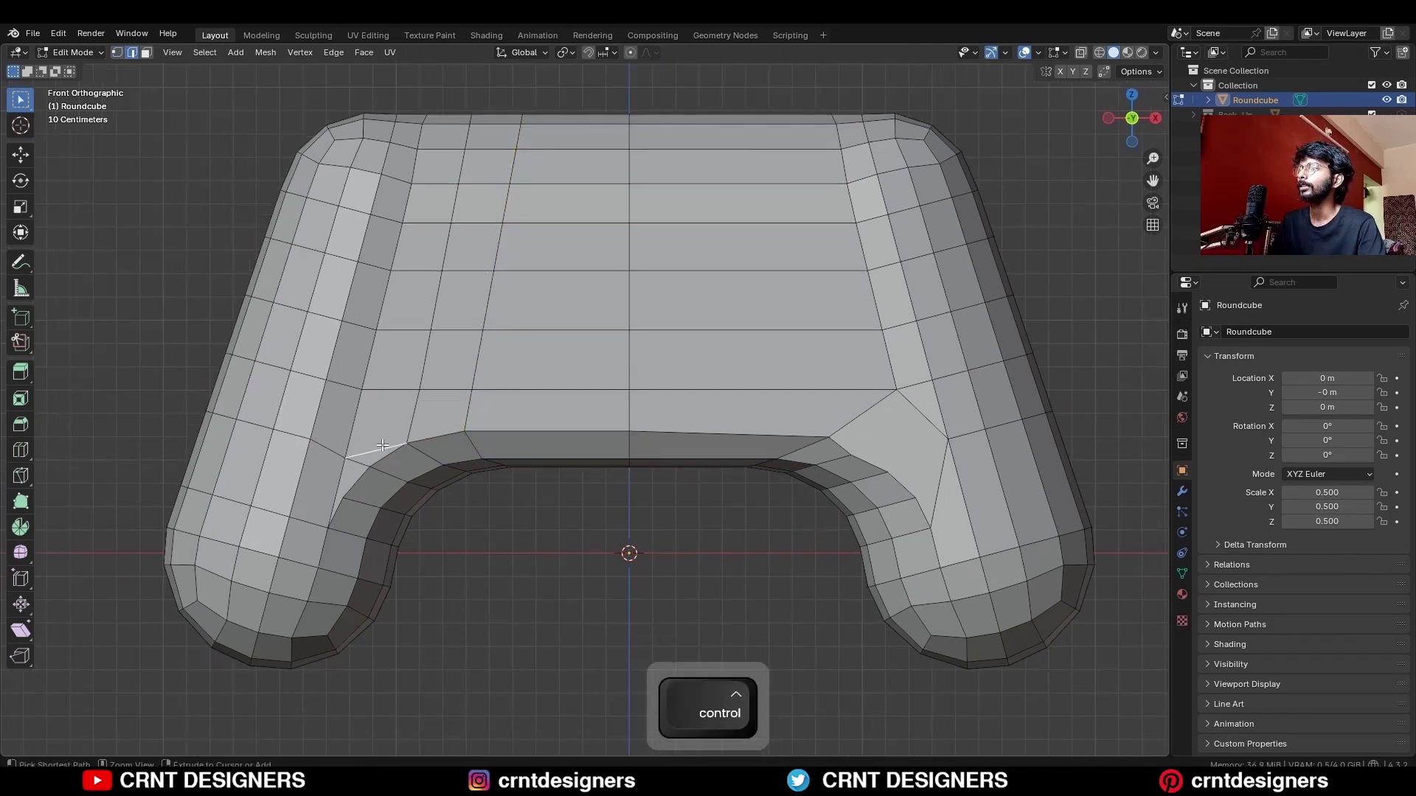
key(alt+z)
ctrl+drag(512, 538, 356, 419)
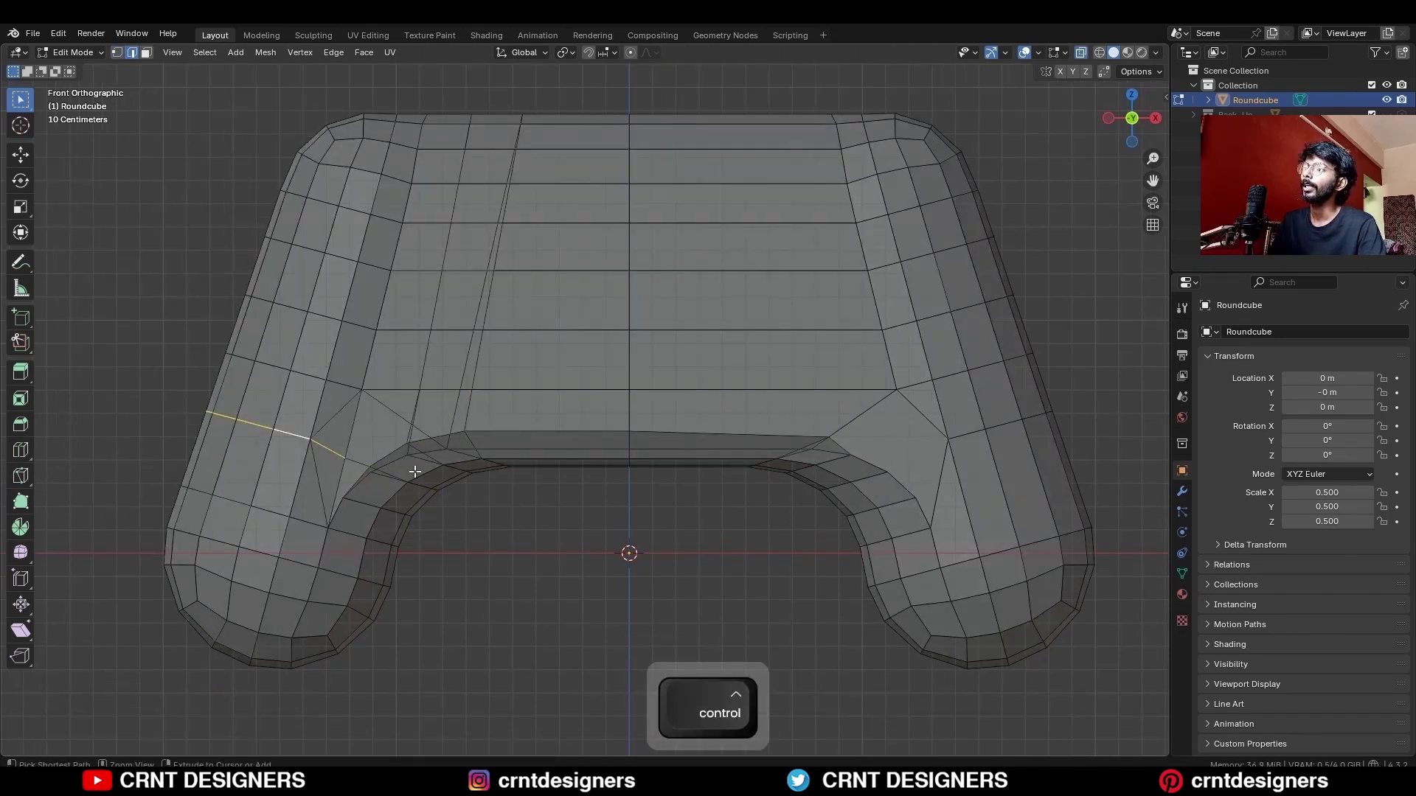
key(alt+z)
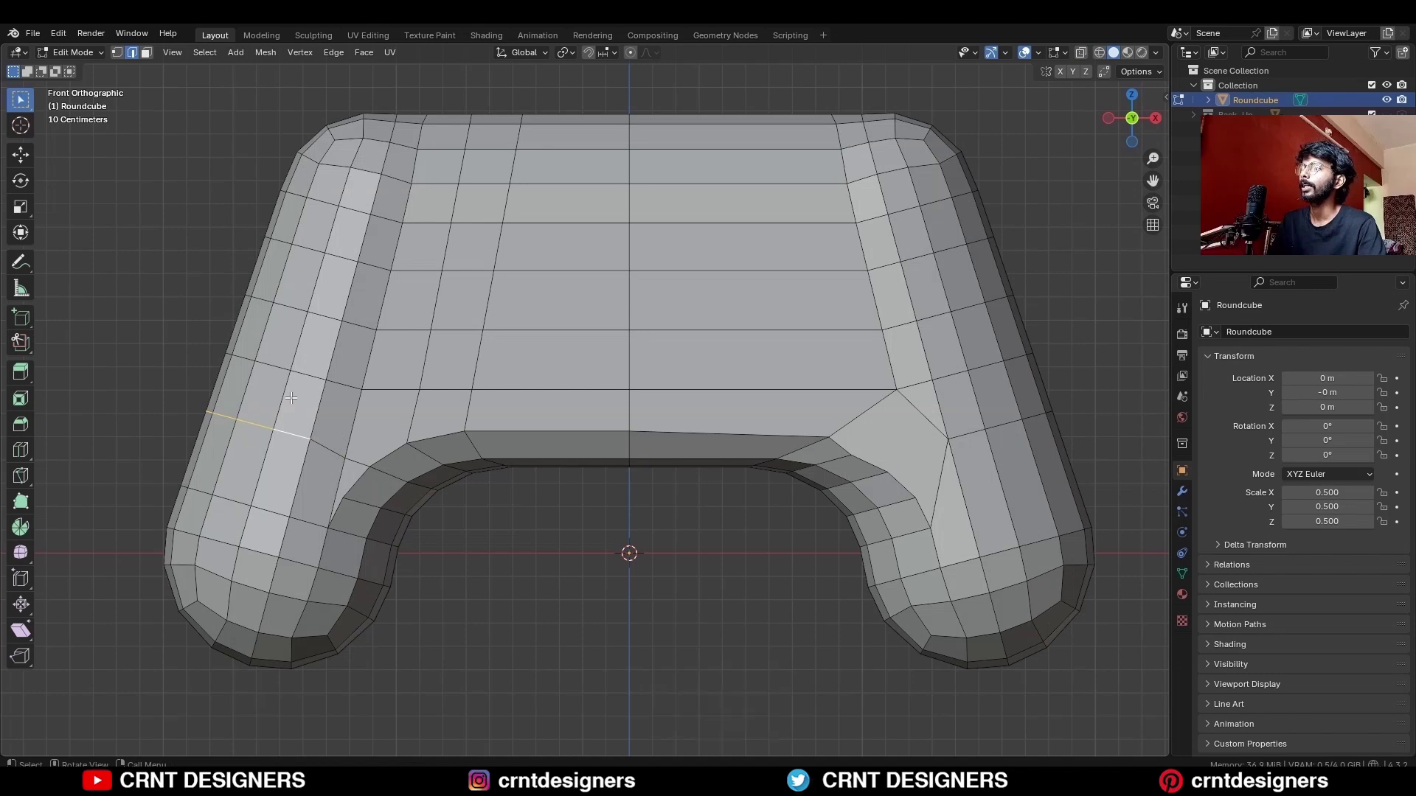
key(g)
key(g)
ctrl+click(291, 426)
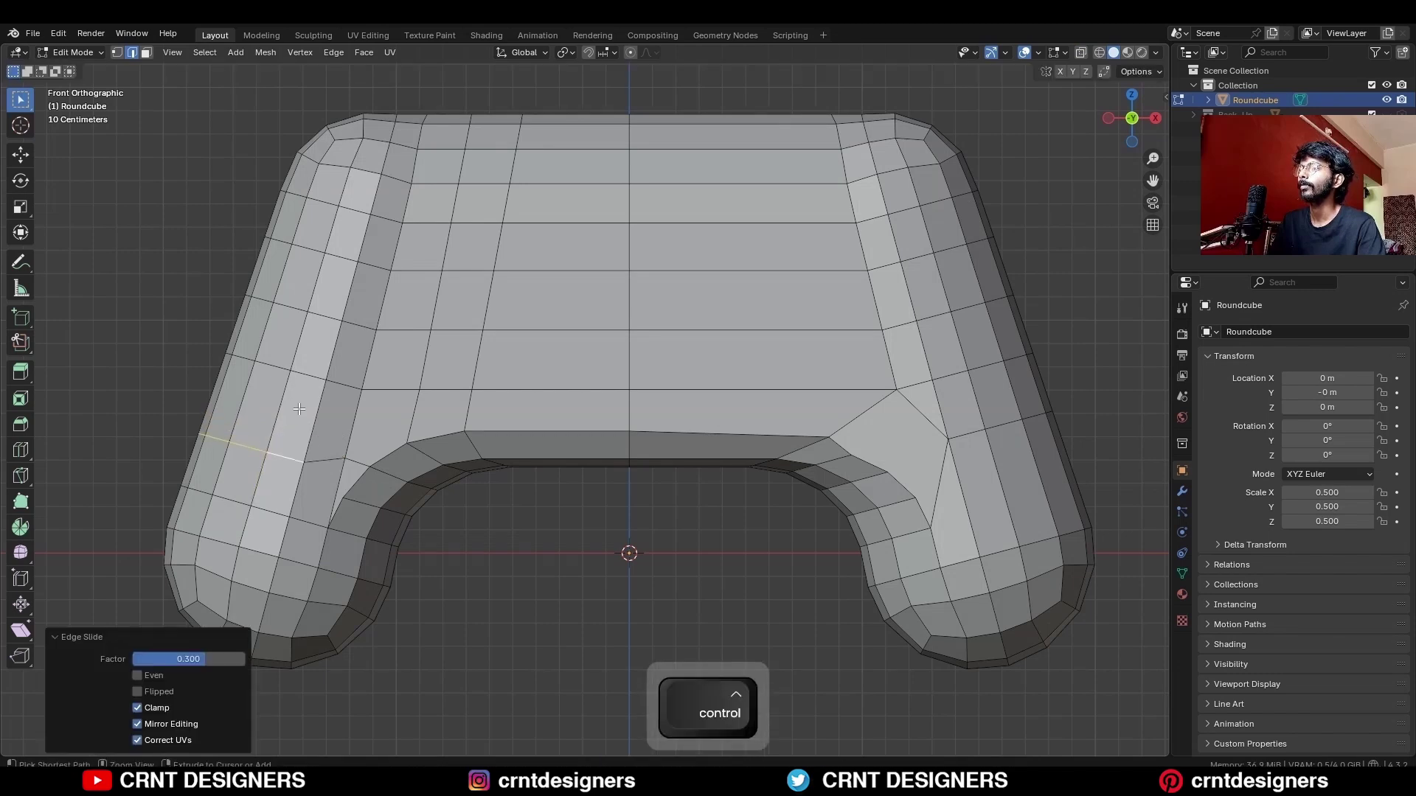
Add two centred vertical loop cuts through the controller's top face
key(ctrl+r)
click(299, 409)
key(1)
click(354, 425)
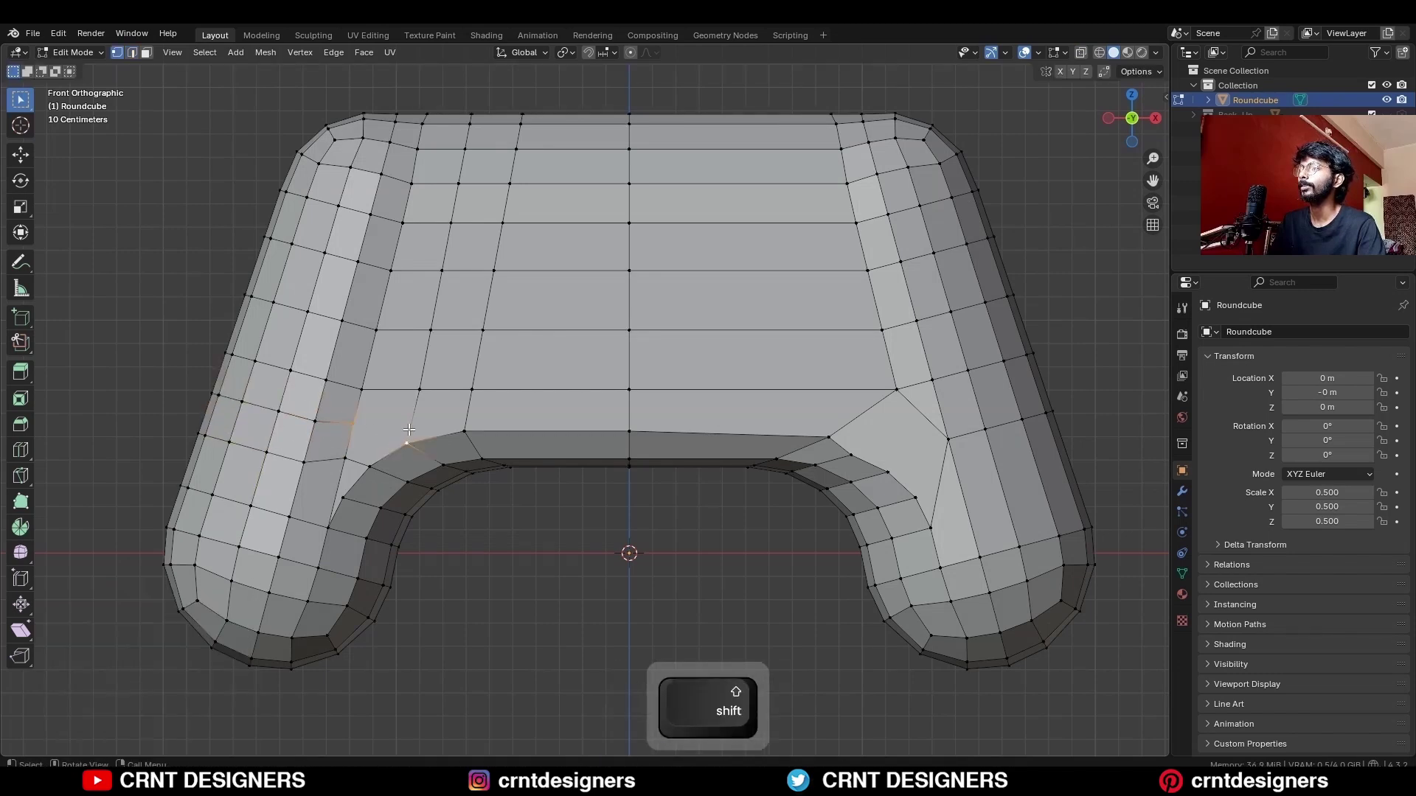
shift+scroll(408, 429, up, 1)
key(ctrl+r)
click(545, 341)
right_click(546, 341)
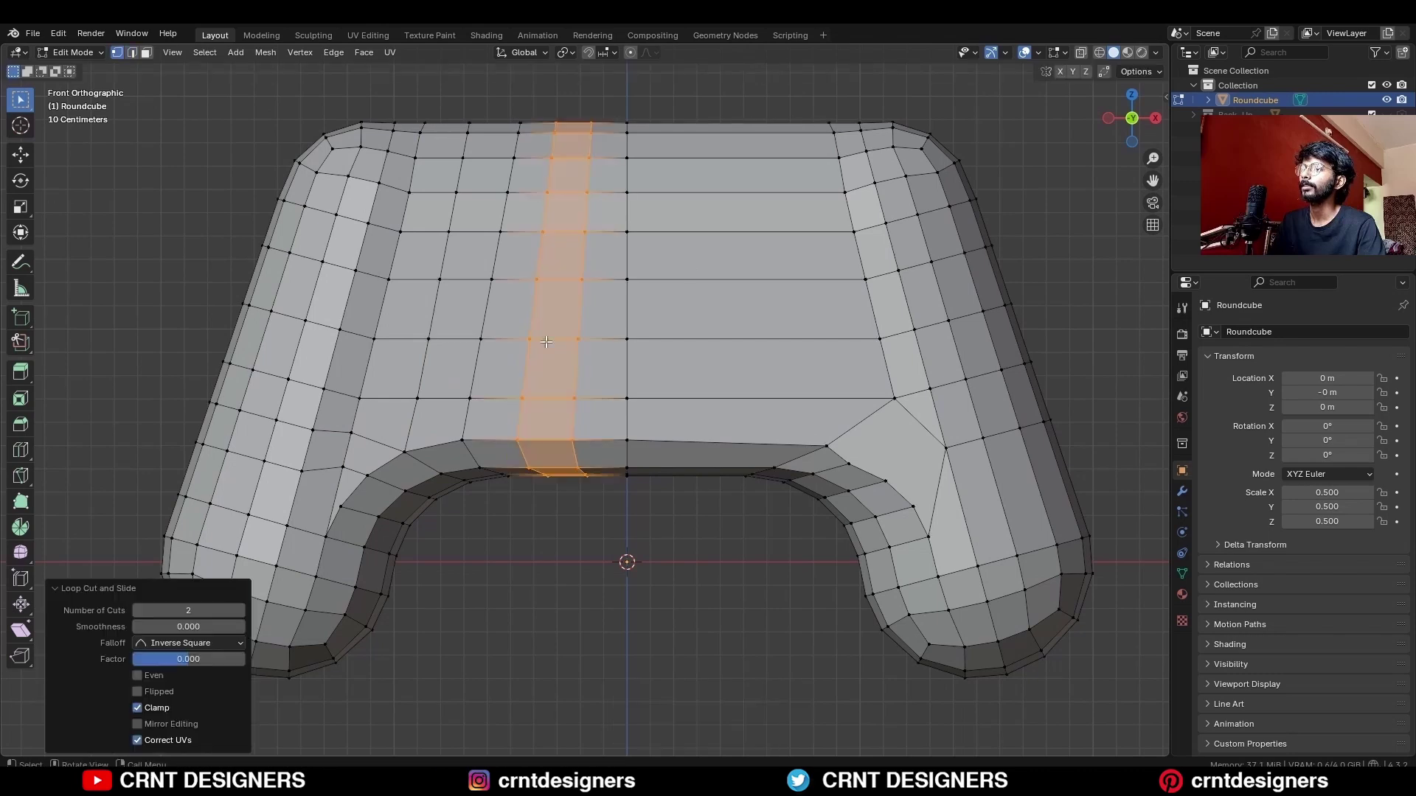
scroll(545, 342, down, 3)
Select all and Symmetrize the mesh, mirroring the left half onto the right
key(a)
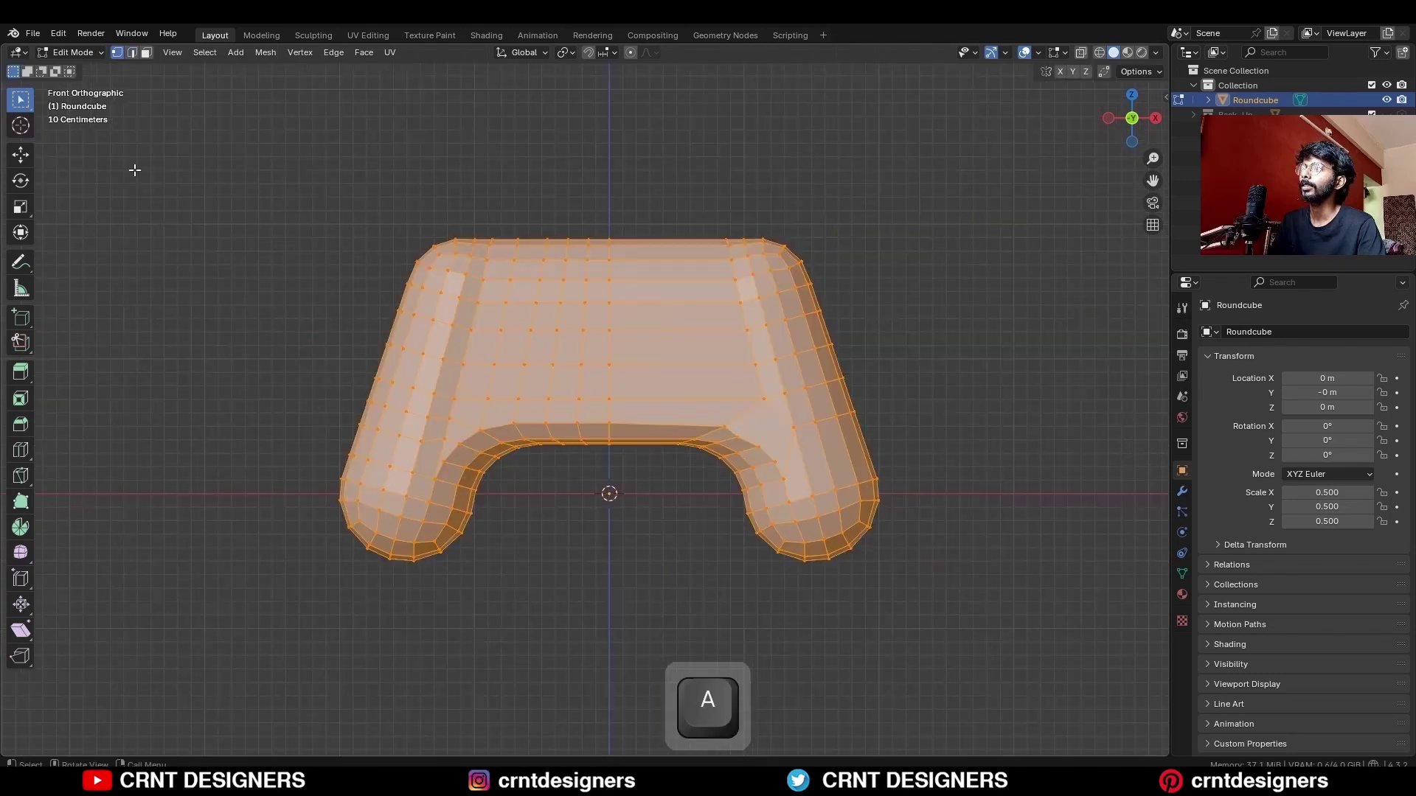
click(270, 51)
click(317, 266)
key(a)
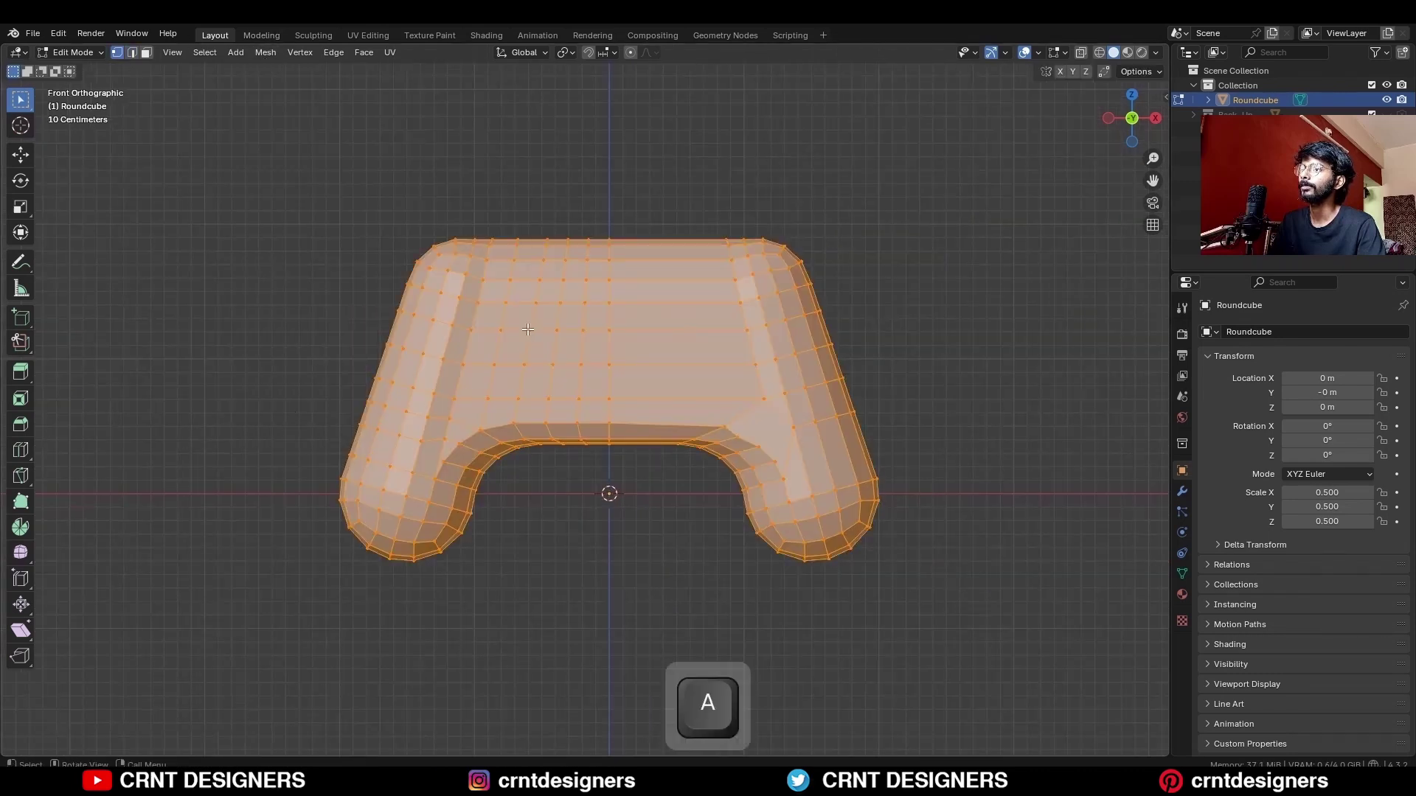
click(263, 51)
click(309, 267)
Add a level-2 Subdivision to the controller and hide overlays to inspect its side
click(895, 579)
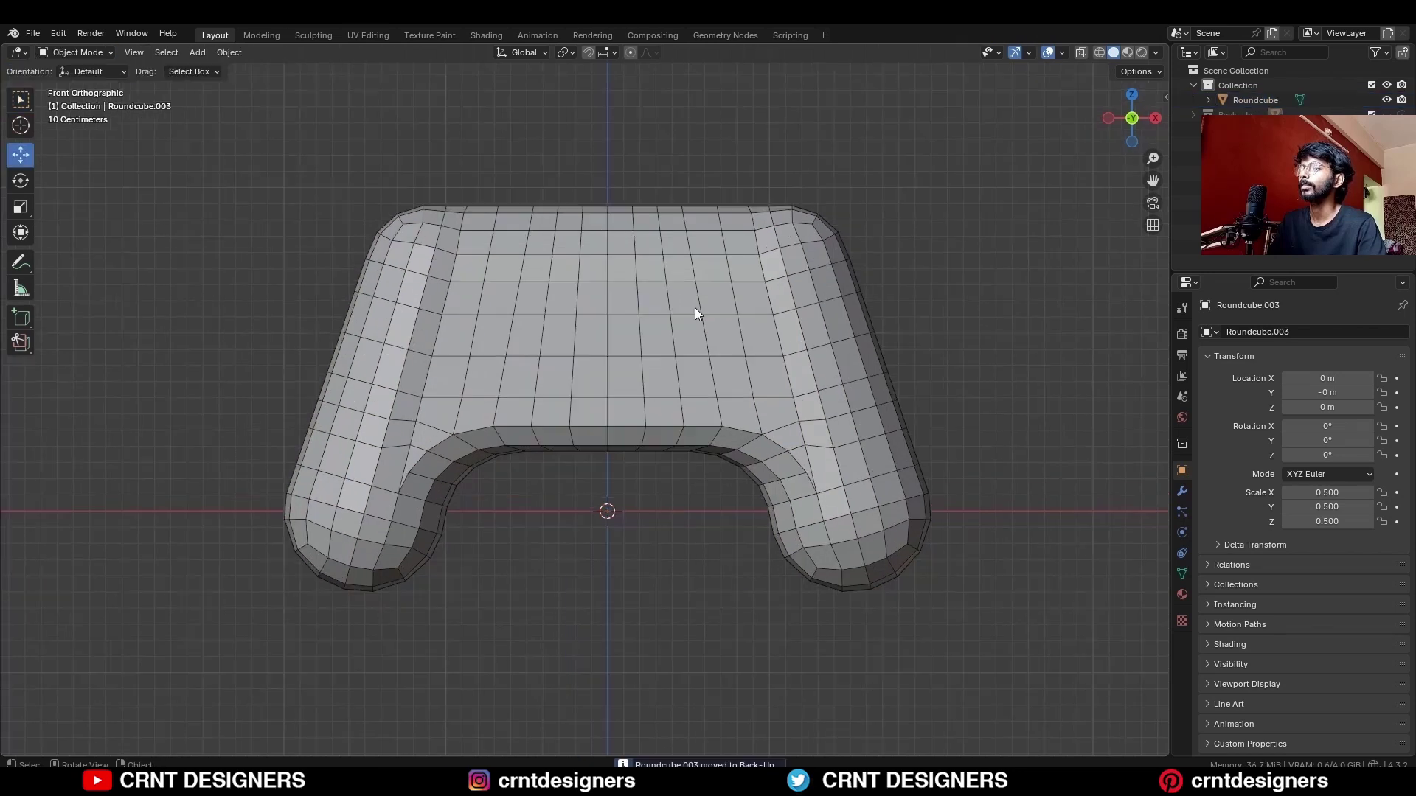
click(695, 310)
key(ctrl+2)
key(alt+shift+z)
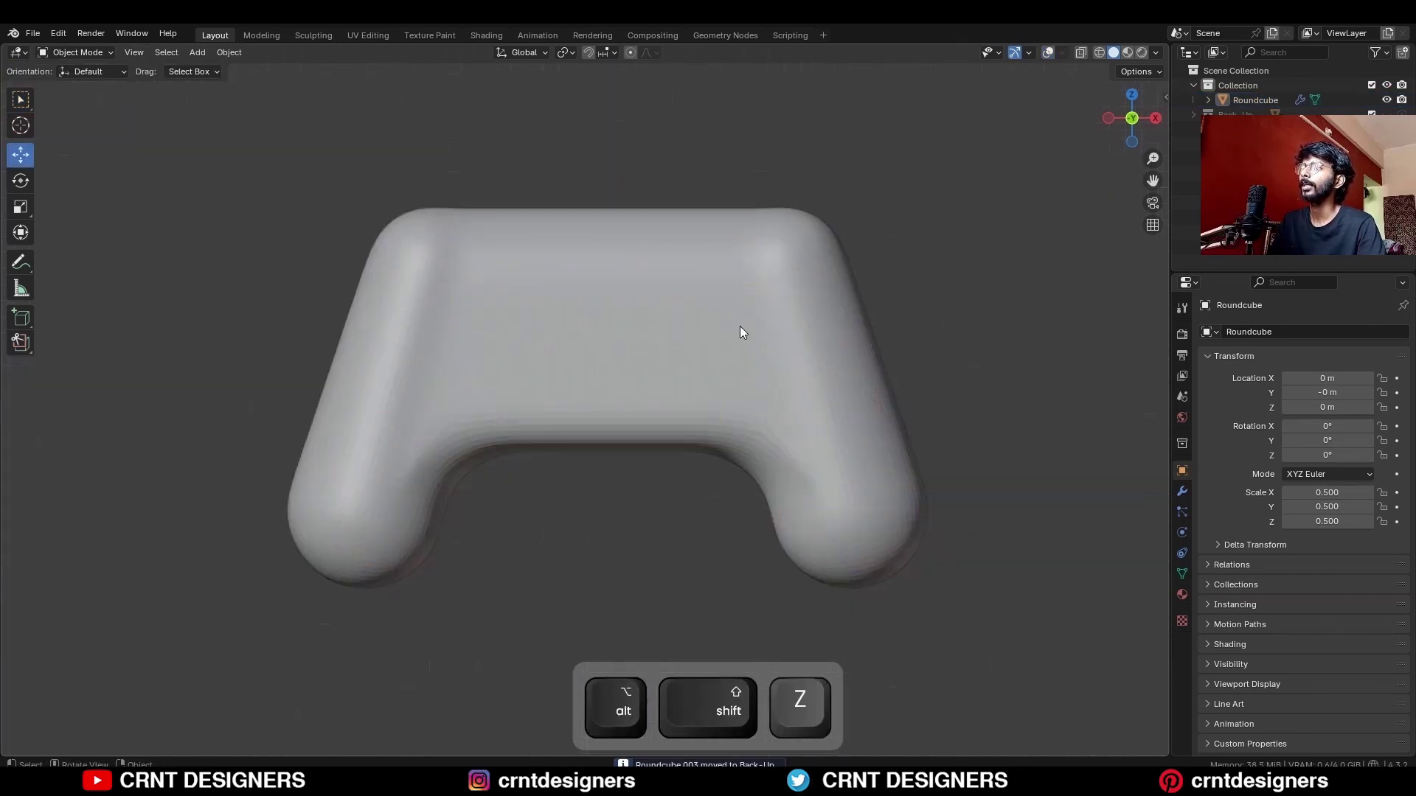
middle_drag(710, 404, 555, 422)
Back in front view Edit Mode, knife a trial cut down the left grip and dissolve it
key(1)
key(alt+shift+z)
key(Tab)
scroll(780, 364, up, 3)
key(k)
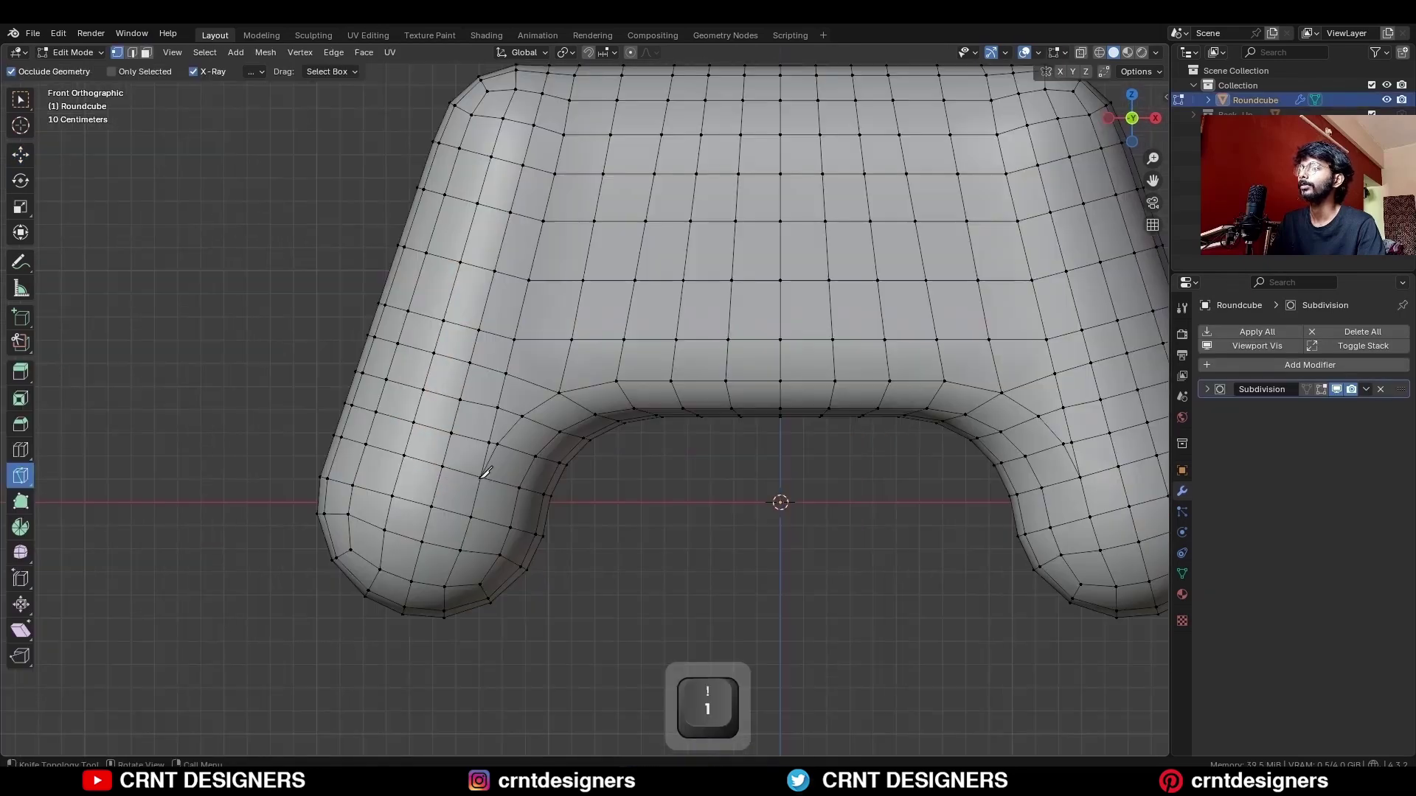
click(481, 477)
key(c)
click(445, 586)
key(space)
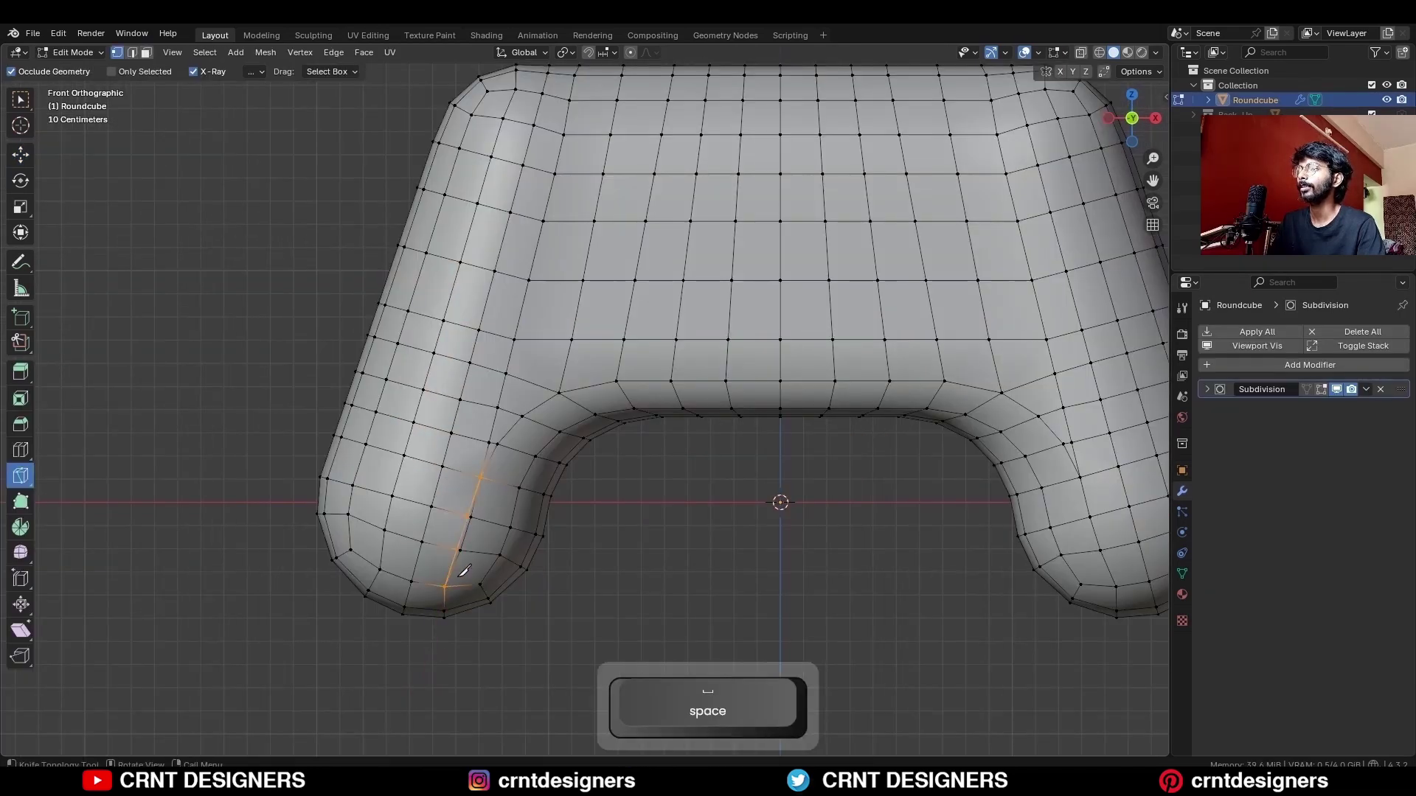
key(2)
key(ctrl+x)
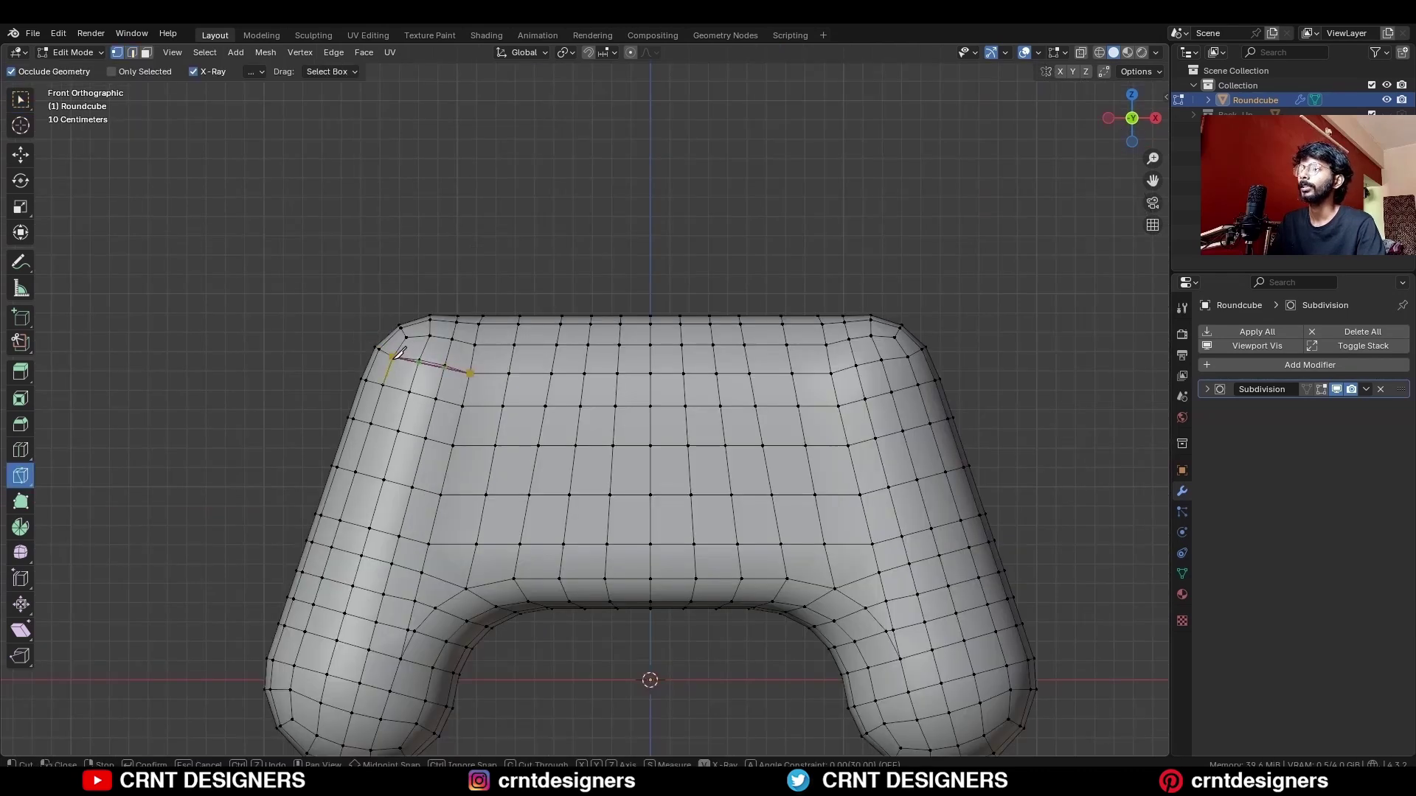
Knife a new edge across the controller's top-left corner
key(c)
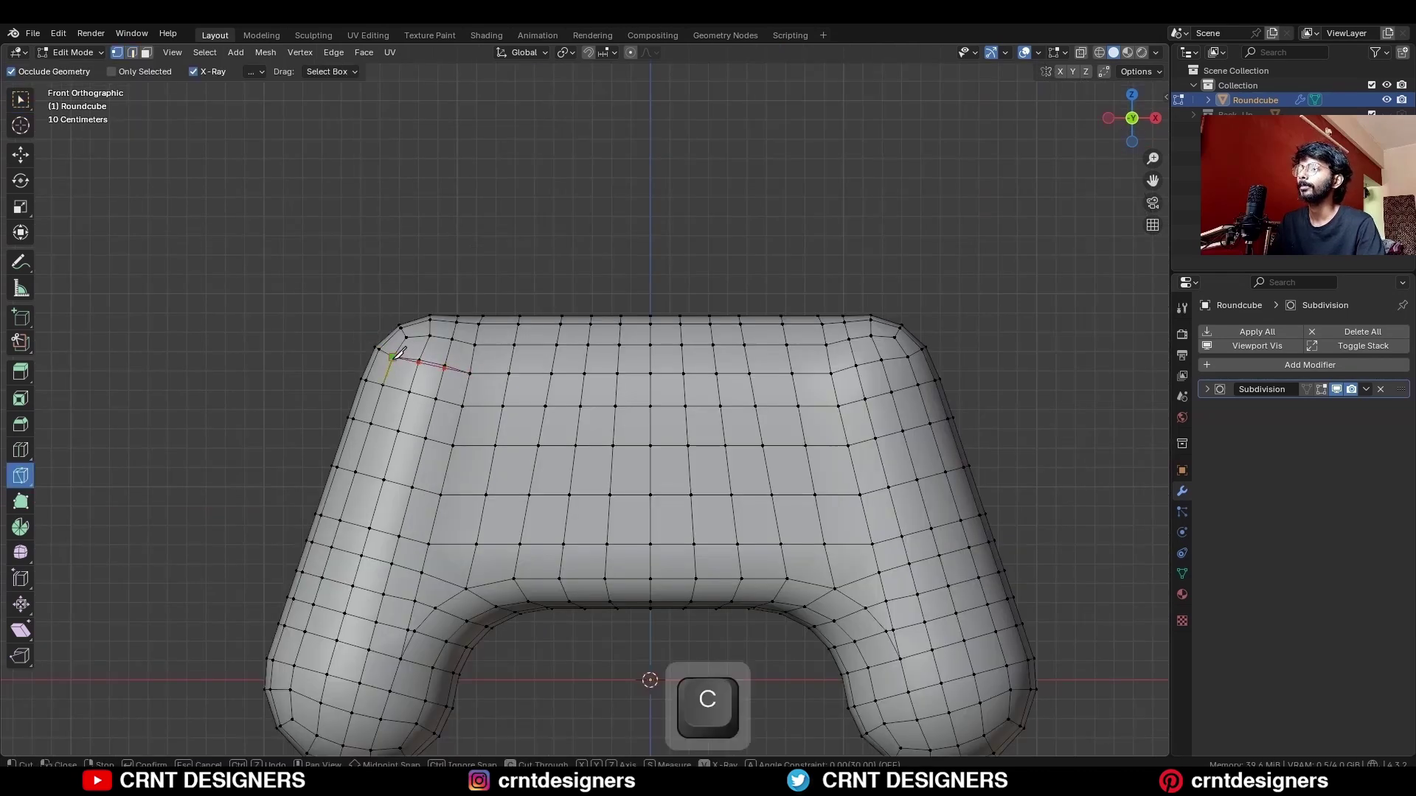
key(space)
key(c)
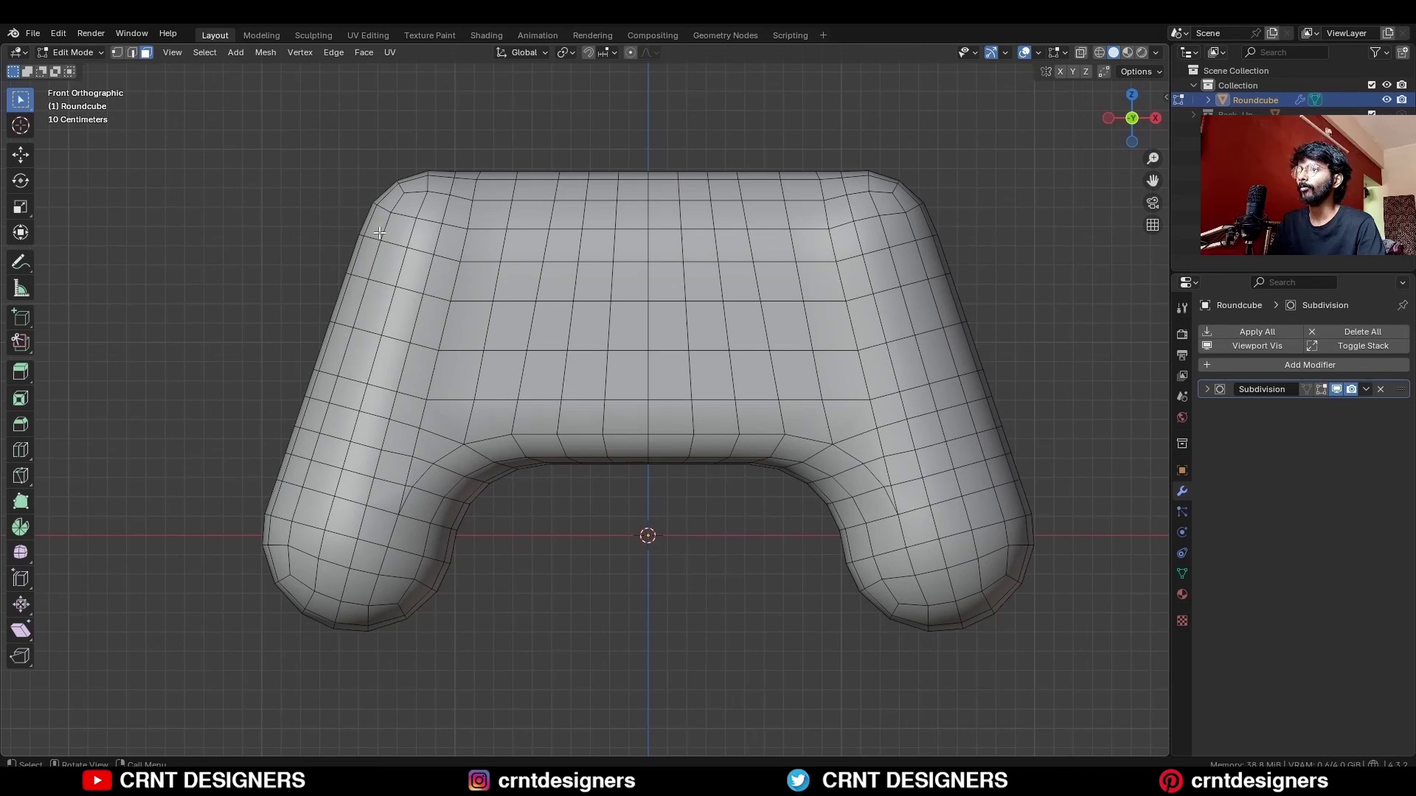
Select the five face loops across the top plus the left grip faces in X-ray
alt+click(390, 268)
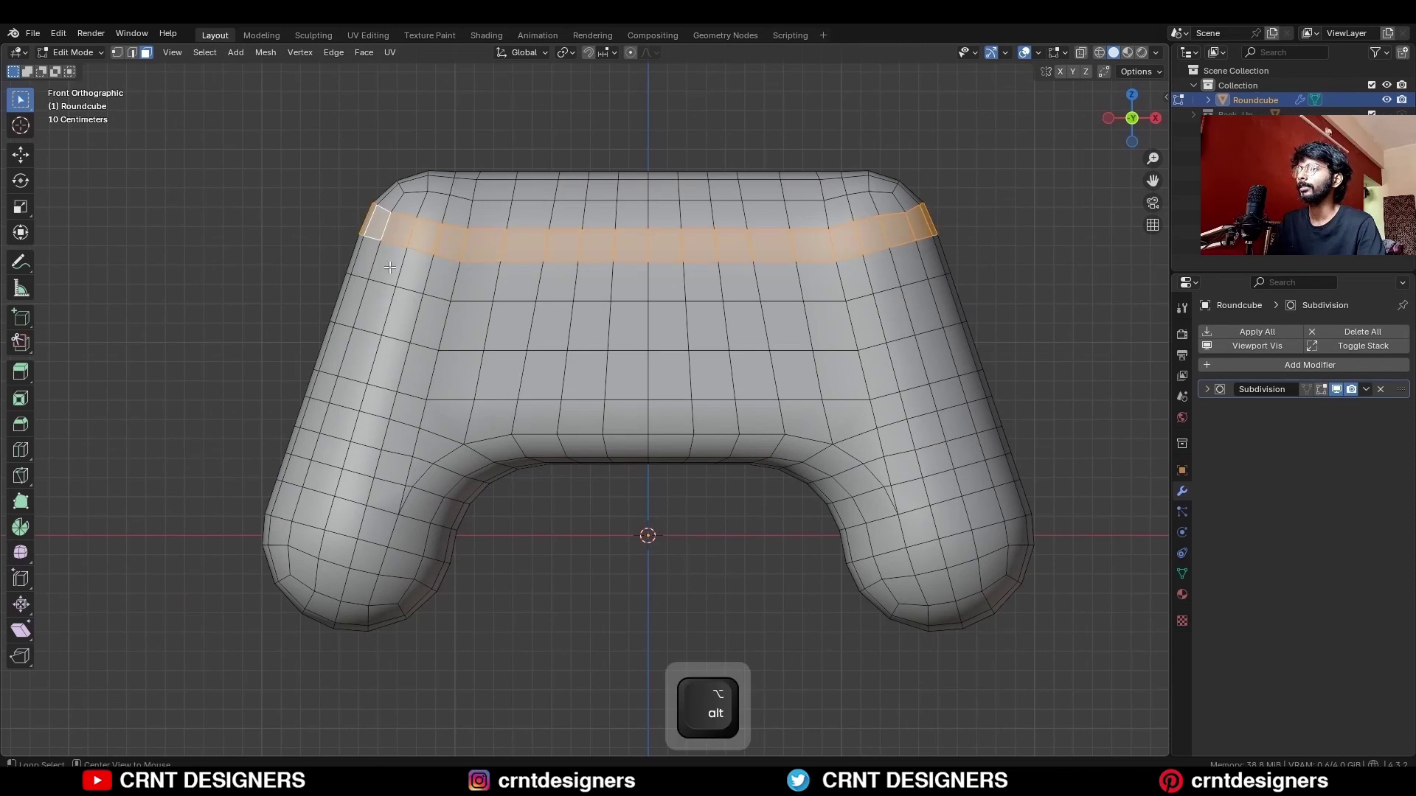
alt+shift+click(376, 299)
alt+shift+click(365, 317)
alt+shift+click(357, 354)
alt+shift+click(333, 402)
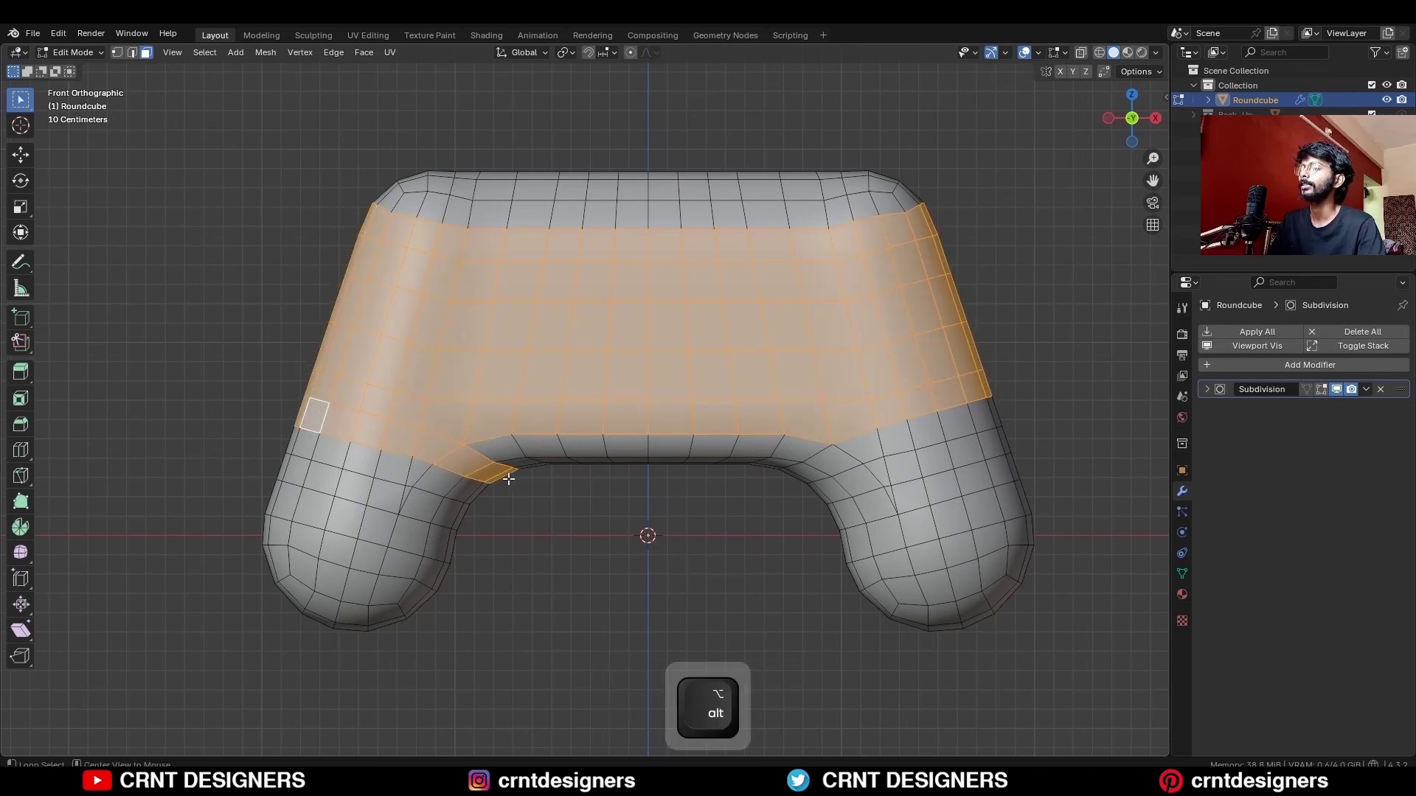
key(alt+z)
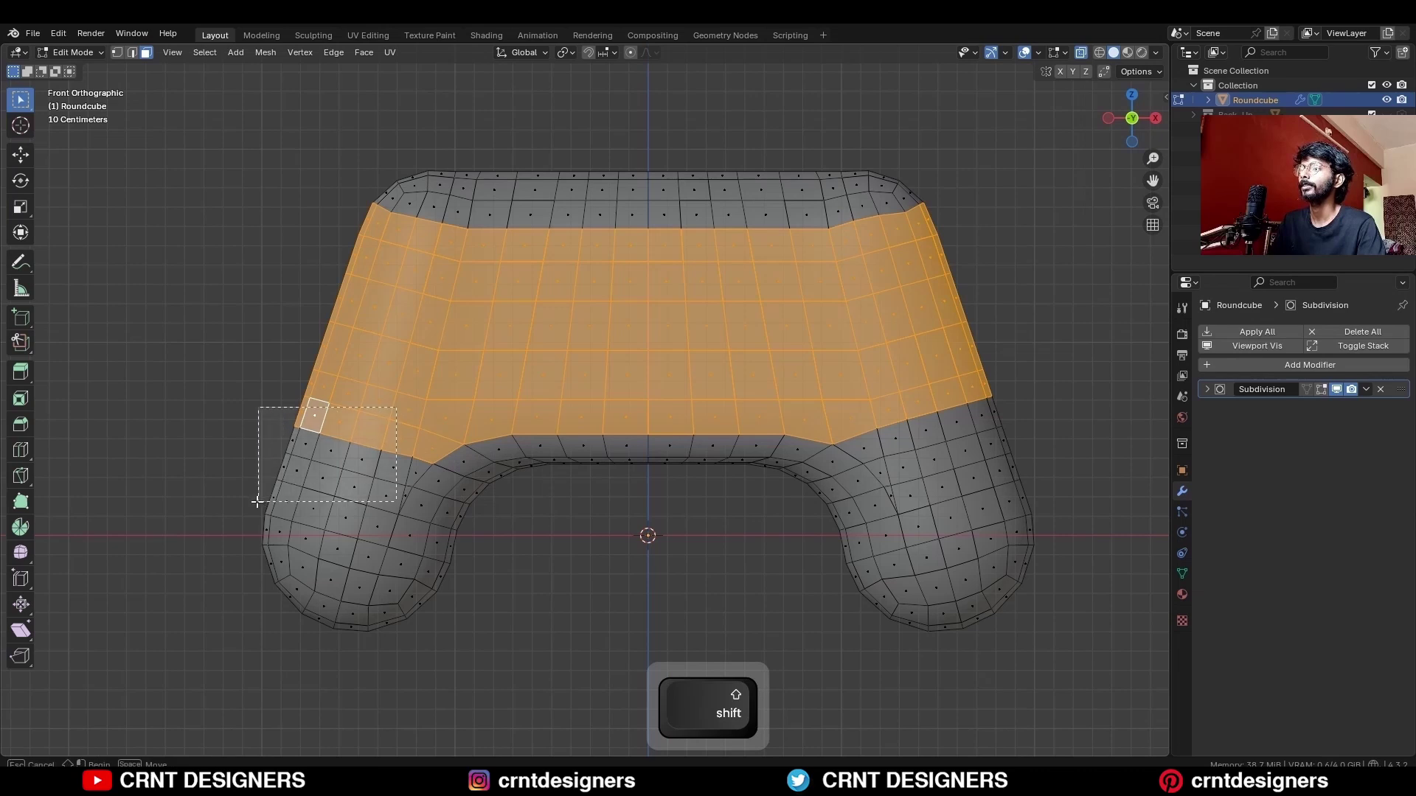
shift+drag(257, 501, 257, 501)
shift+drag(420, 459, 385, 501)
shift+middle_drag(376, 523, 396, 395)
shift+drag(405, 341, 210, 575)
key(alt+z)
scroll(516, 432, down, 2)
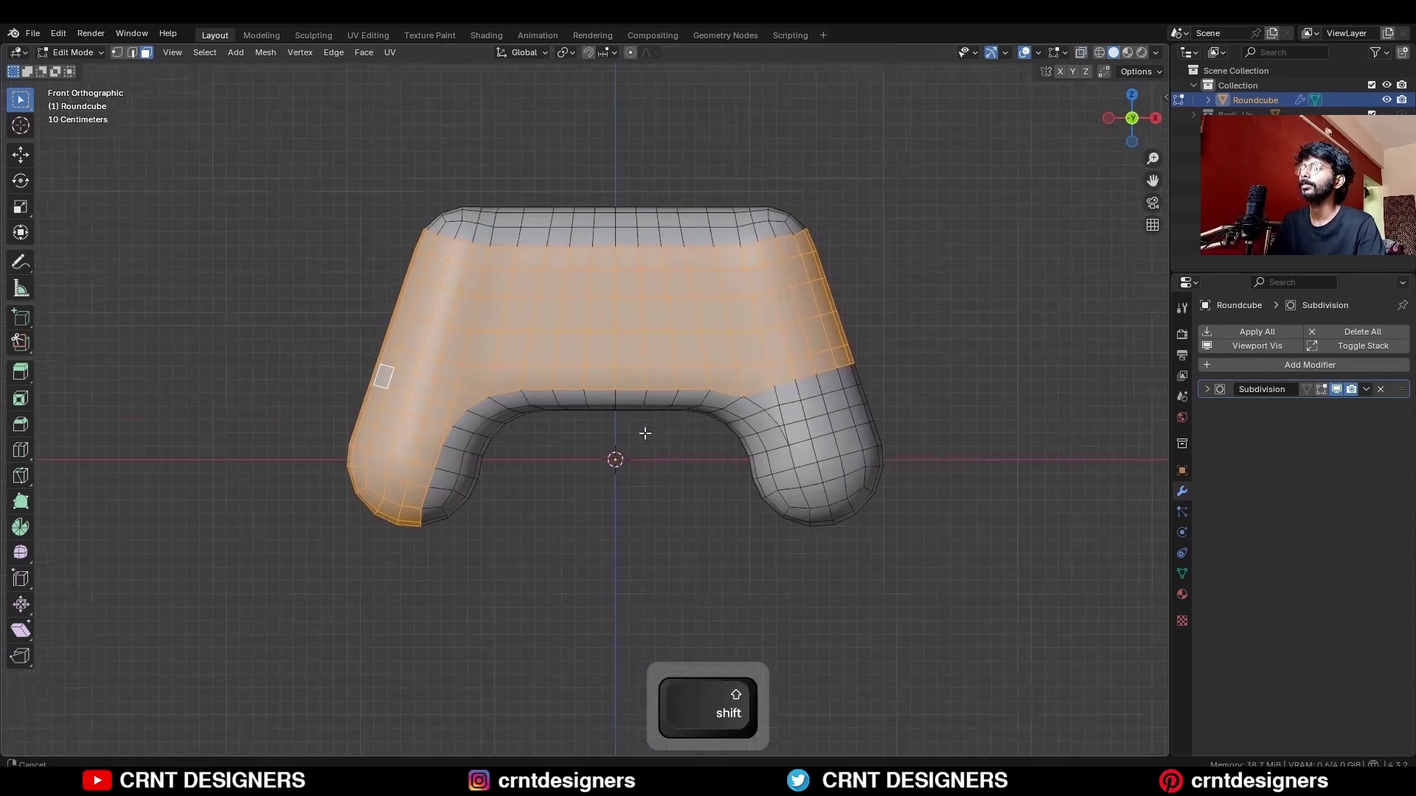
shift+scroll(568, 468, up, 4)
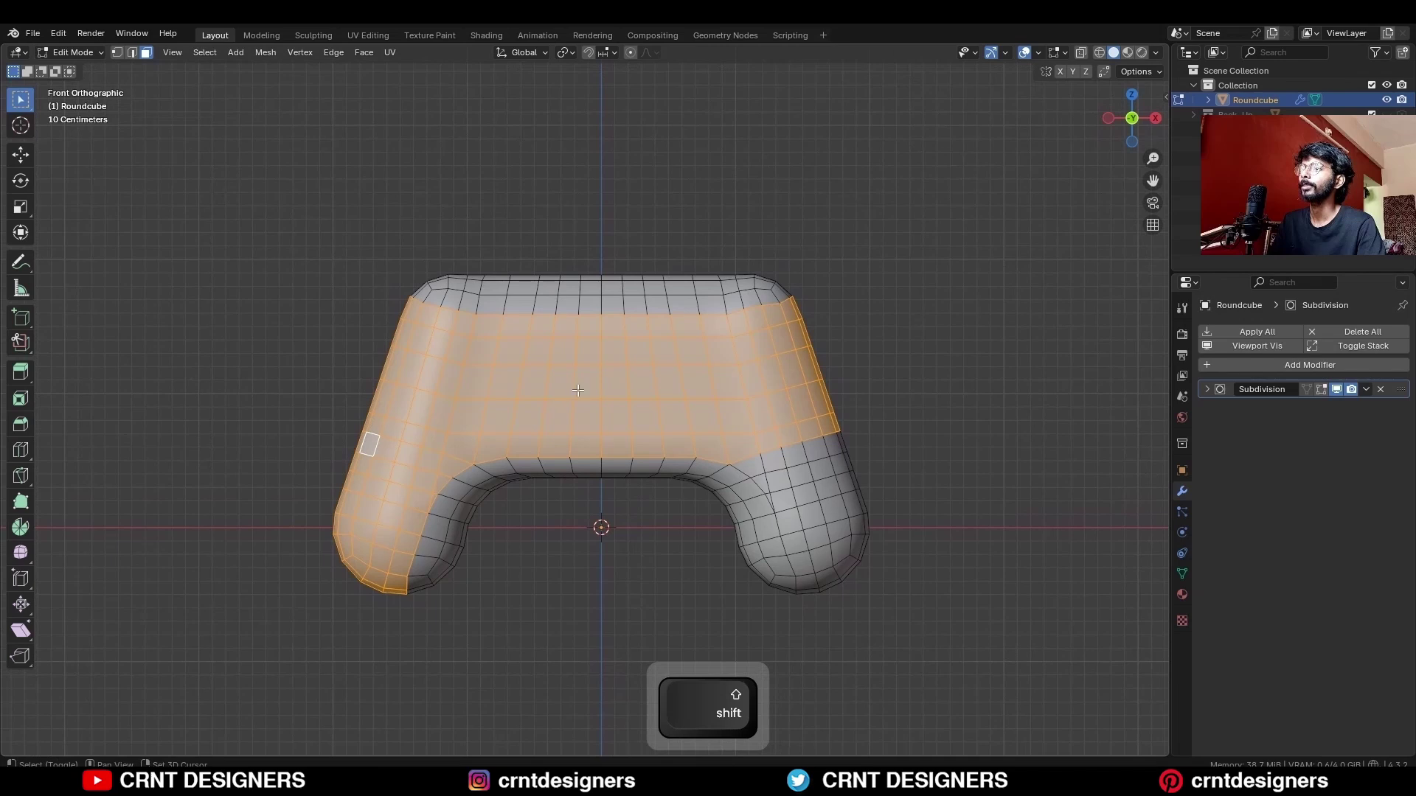
Duplicate the selected faces in place and separate them into the new object Roundcube.005
key(shift+d)
key(p)
click(764, 351)
key(Tab)
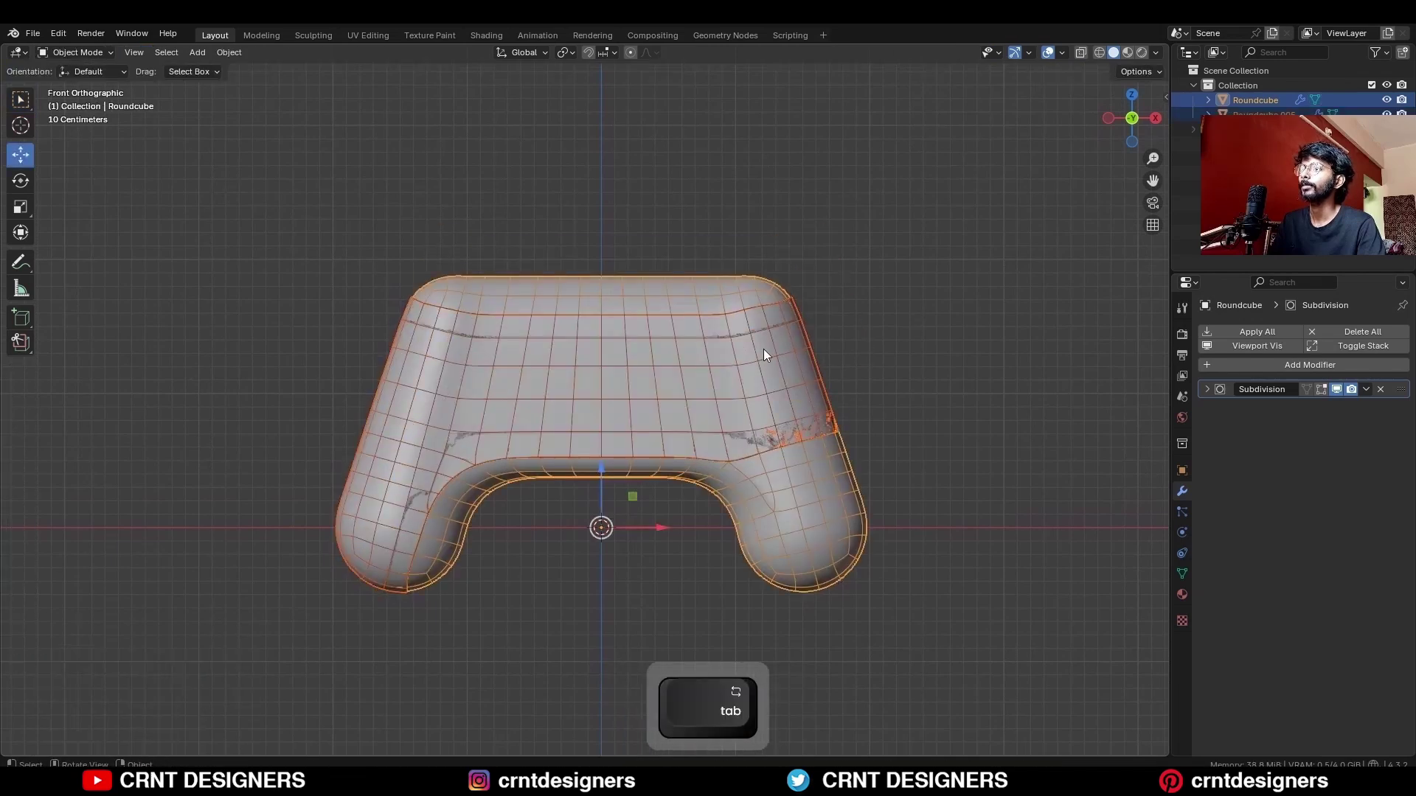
click(600, 356)
Isolate the new piece in Edit Mode and knife-cut a new edge into its left leg
key(Tab)
key(KP_Divide)
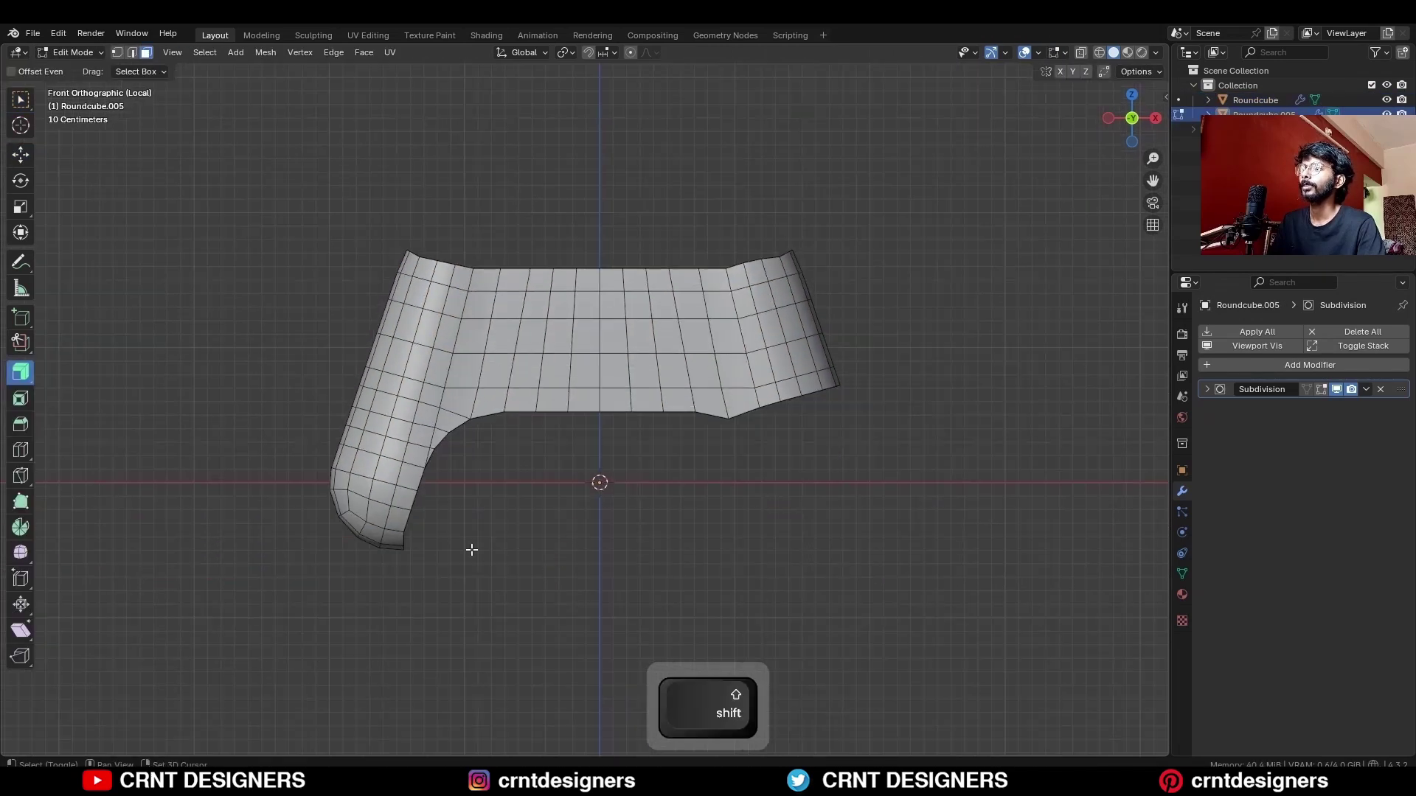
scroll(471, 550, up, 3)
shift+middle_drag(472, 550, 664, 395)
key(k)
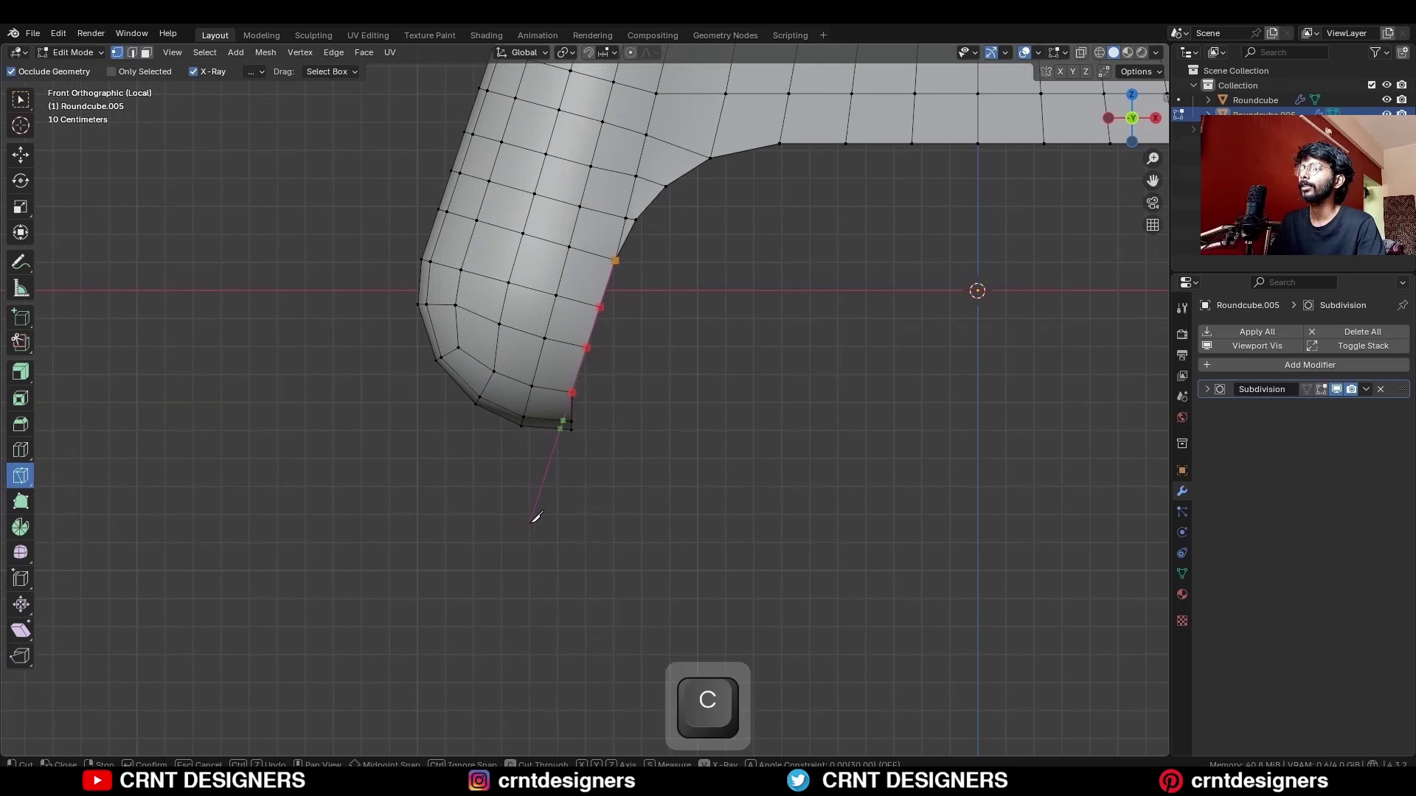
key(space)
Box-select the thin column of faces at the edge in X-ray and delete it
key(KP_Decimal)
key(3)
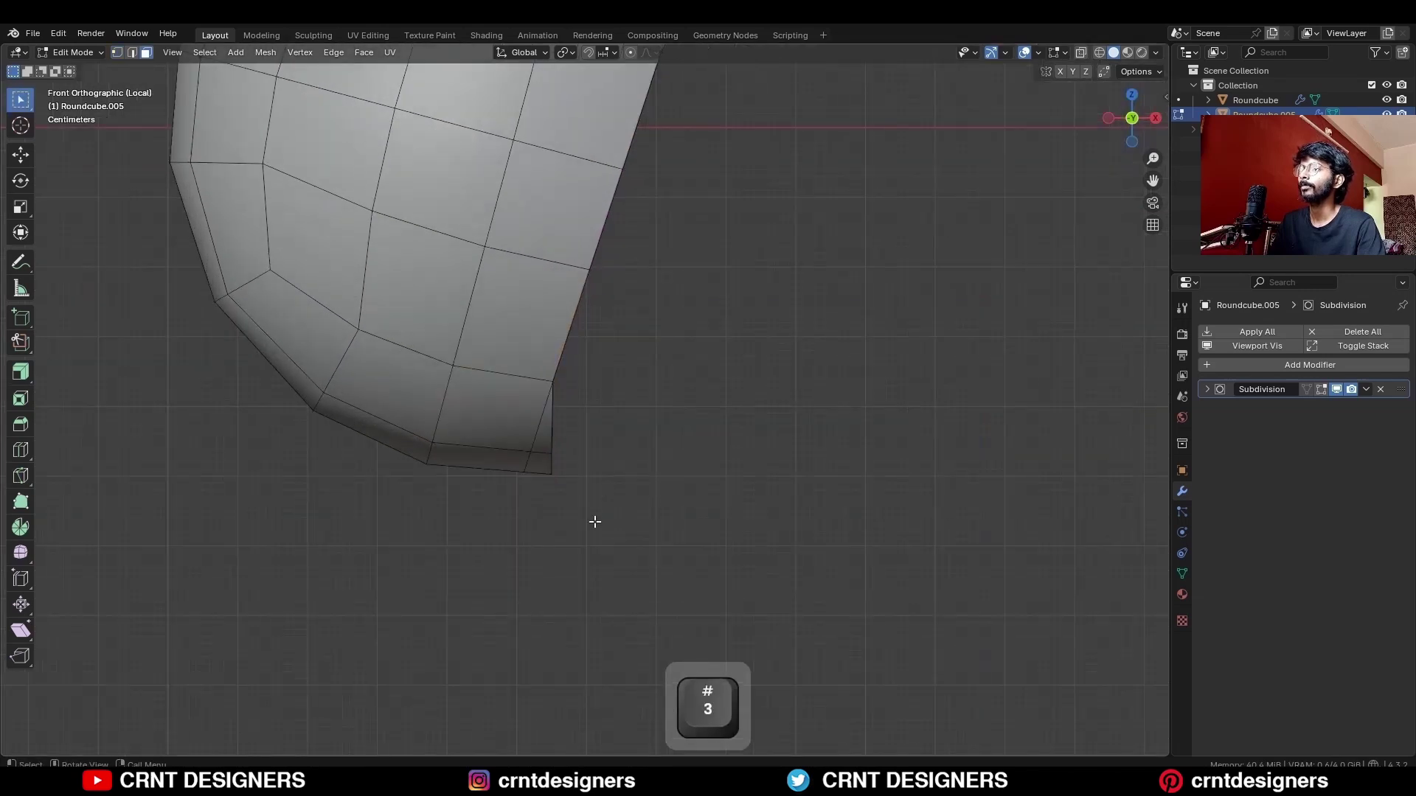
key(alt+z)
drag(590, 536, 541, 404)
key(x)
click(603, 392)
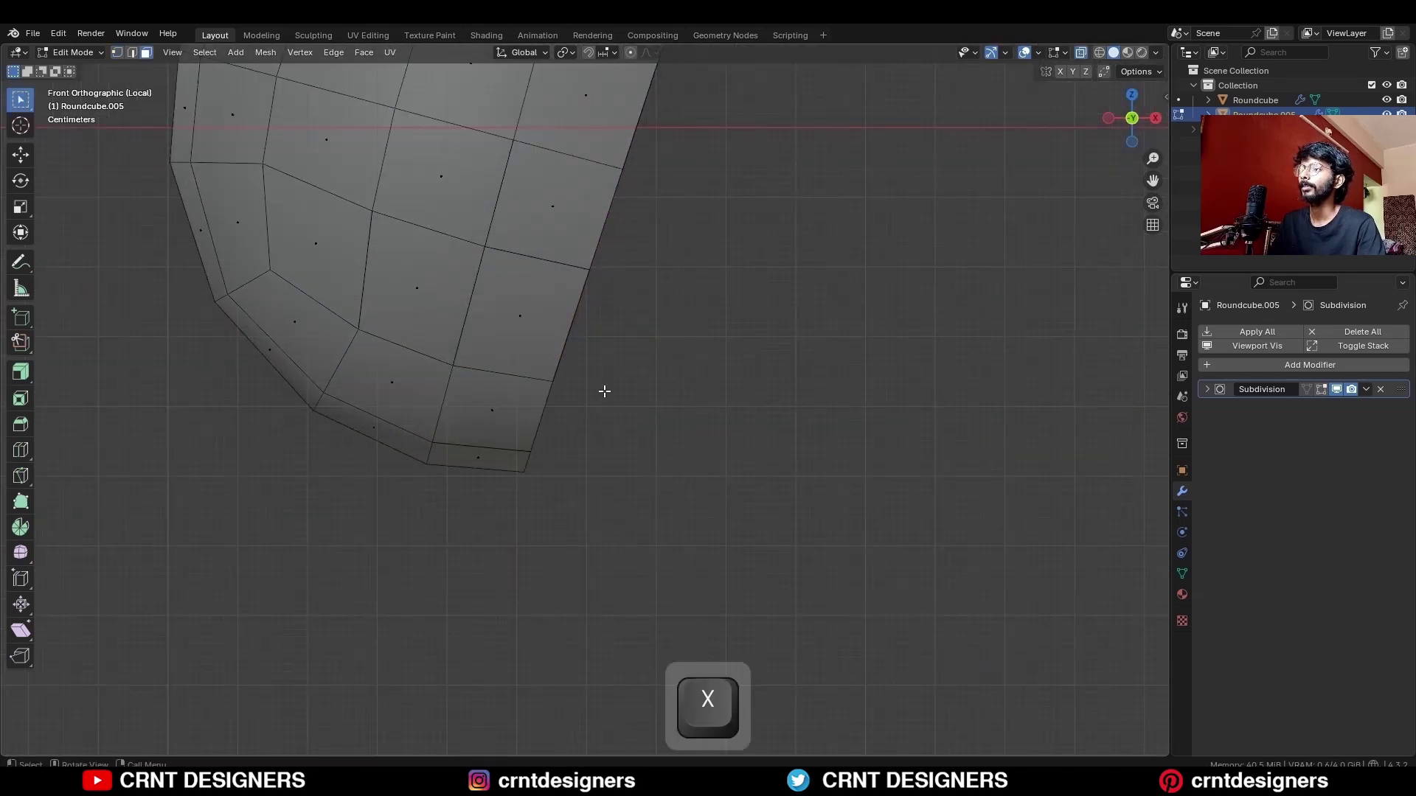
Merge all the mesh's vertices by distance
key(1)
scroll(596, 381, up, 3)
key(alt+z)
middle_drag(532, 326, 497, 323)
key(a)
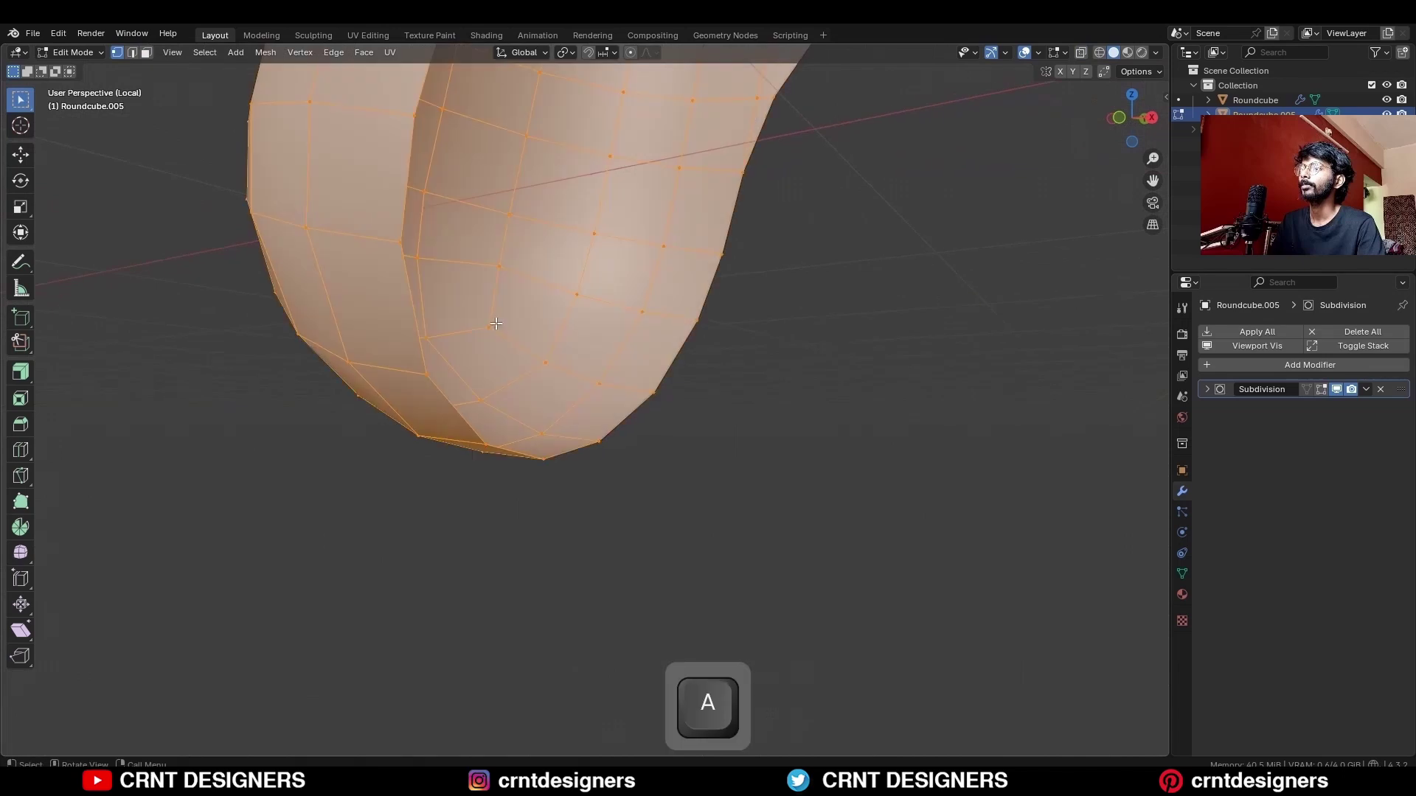
key(m)
click(590, 343)
In front view, knife-cut a new edge along the top edge across the corner
key(alt+a)
middle_drag(816, 341, 701, 294)
key(KP_1)
scroll(701, 317, up, 3)
key(k)
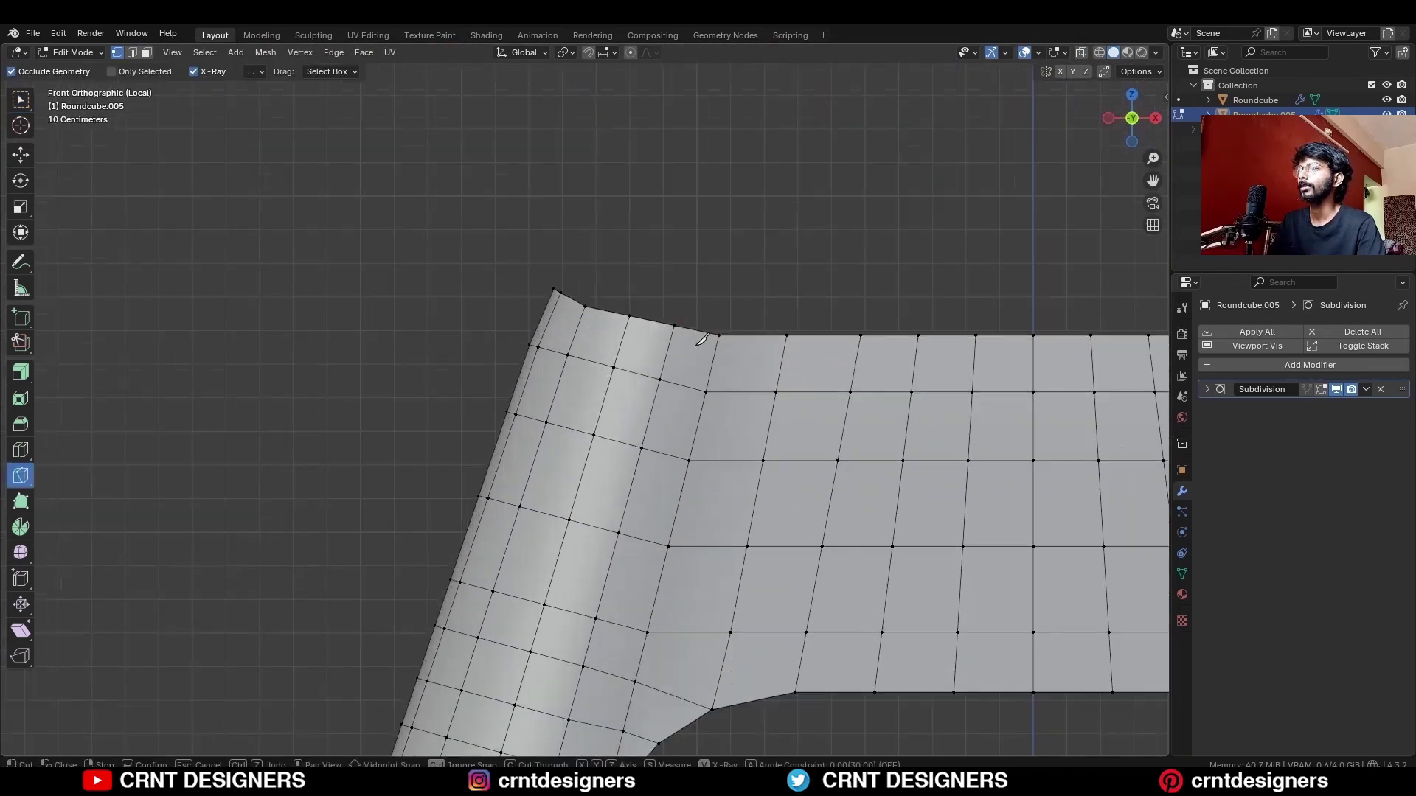
key(space)
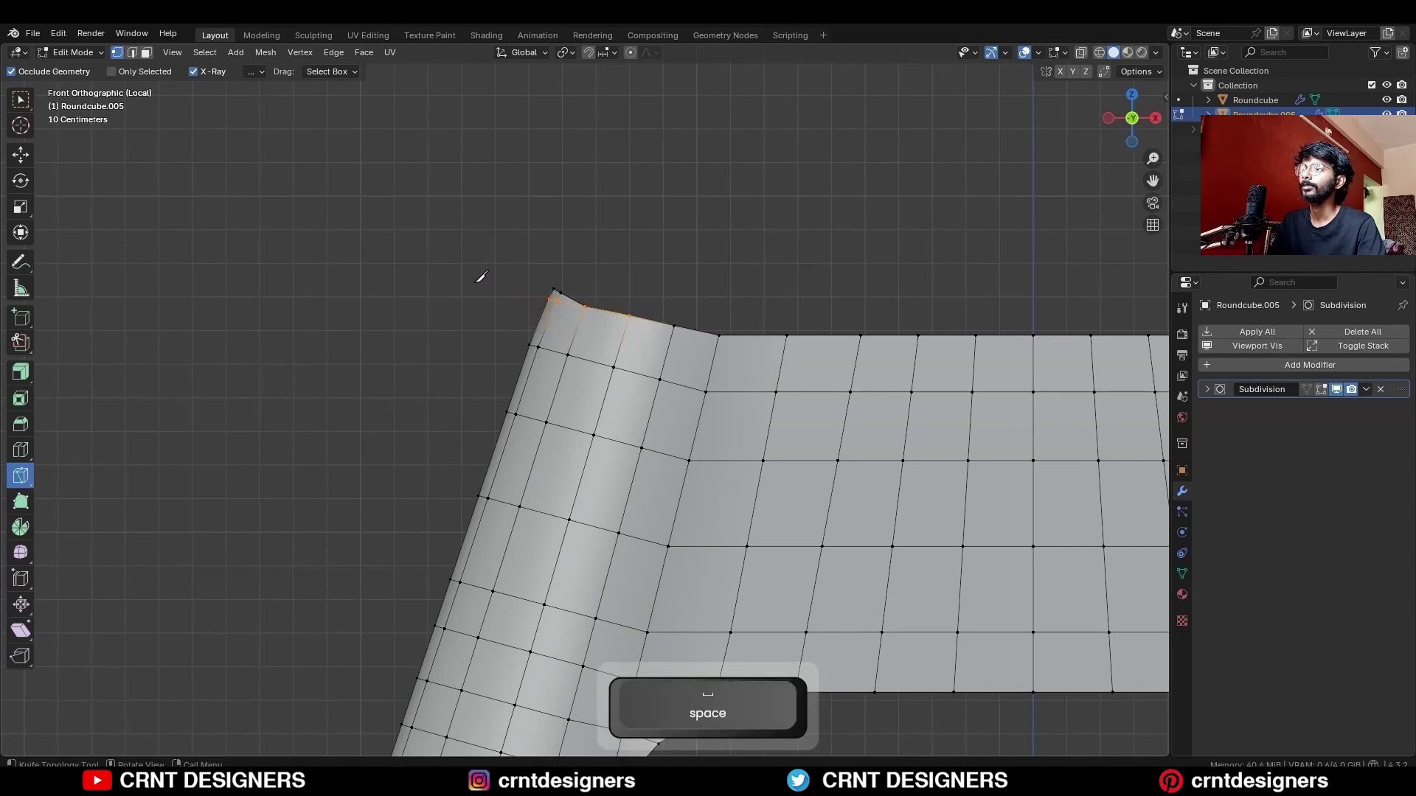
Delete the pointed top corner vertex, then select the whole mesh again
key(c)
key(alt+z)
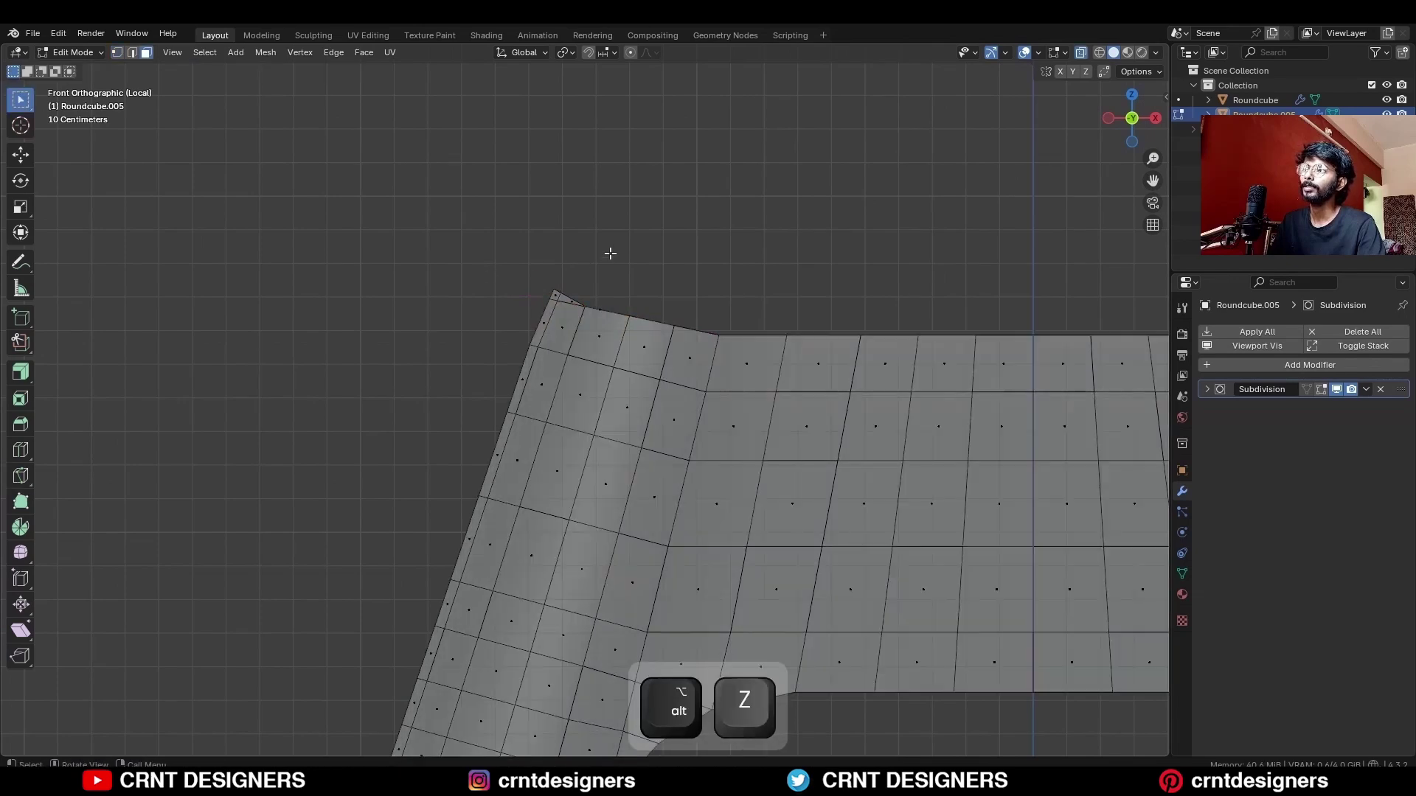
drag(613, 249, 537, 303)
key(x)
click(647, 267)
key(alt+z)
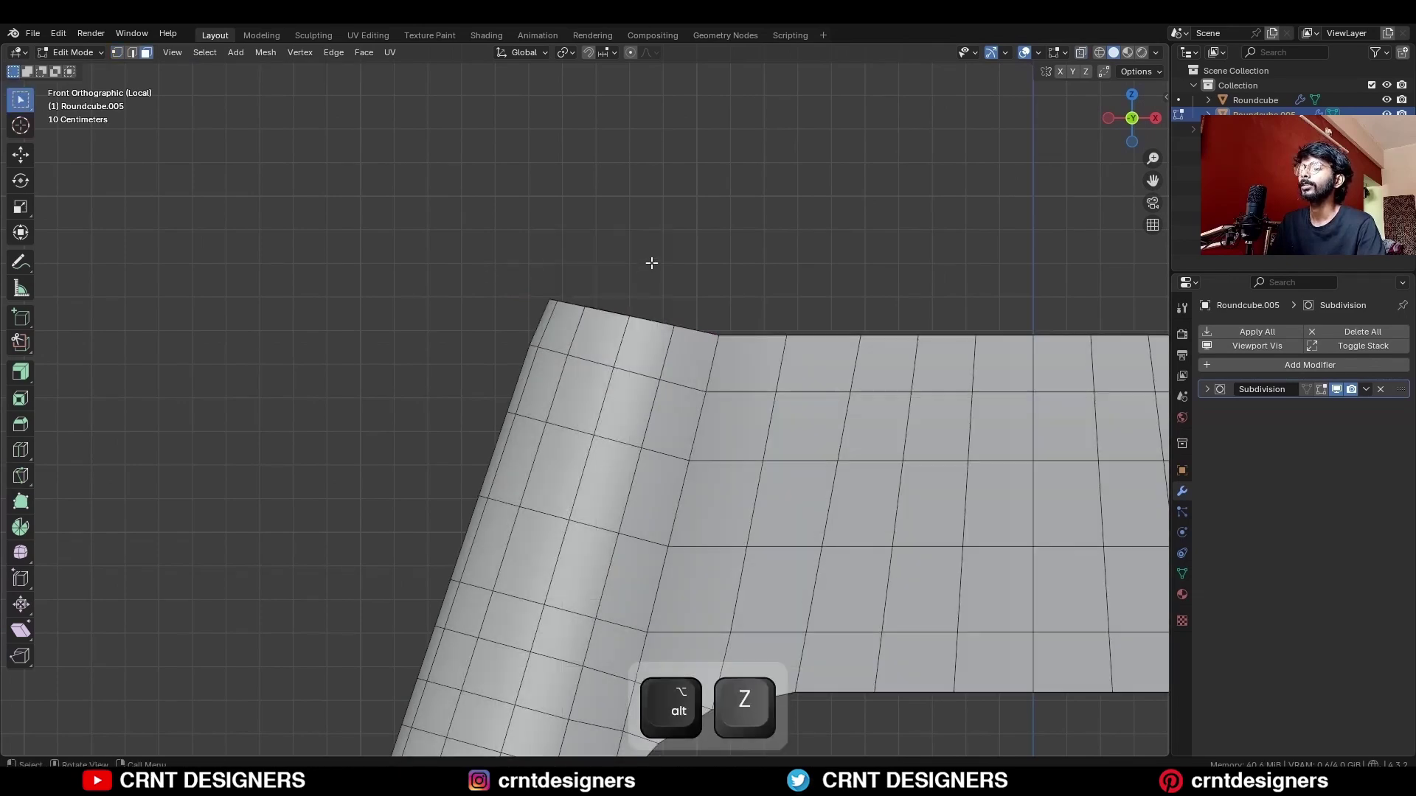
key(shift+c)
key(a)
middle_drag(767, 337, 848, 310)
Merge duplicate vertices by distance and inset all faces by 0.05 m
key(m)
click(807, 323)
key(i)
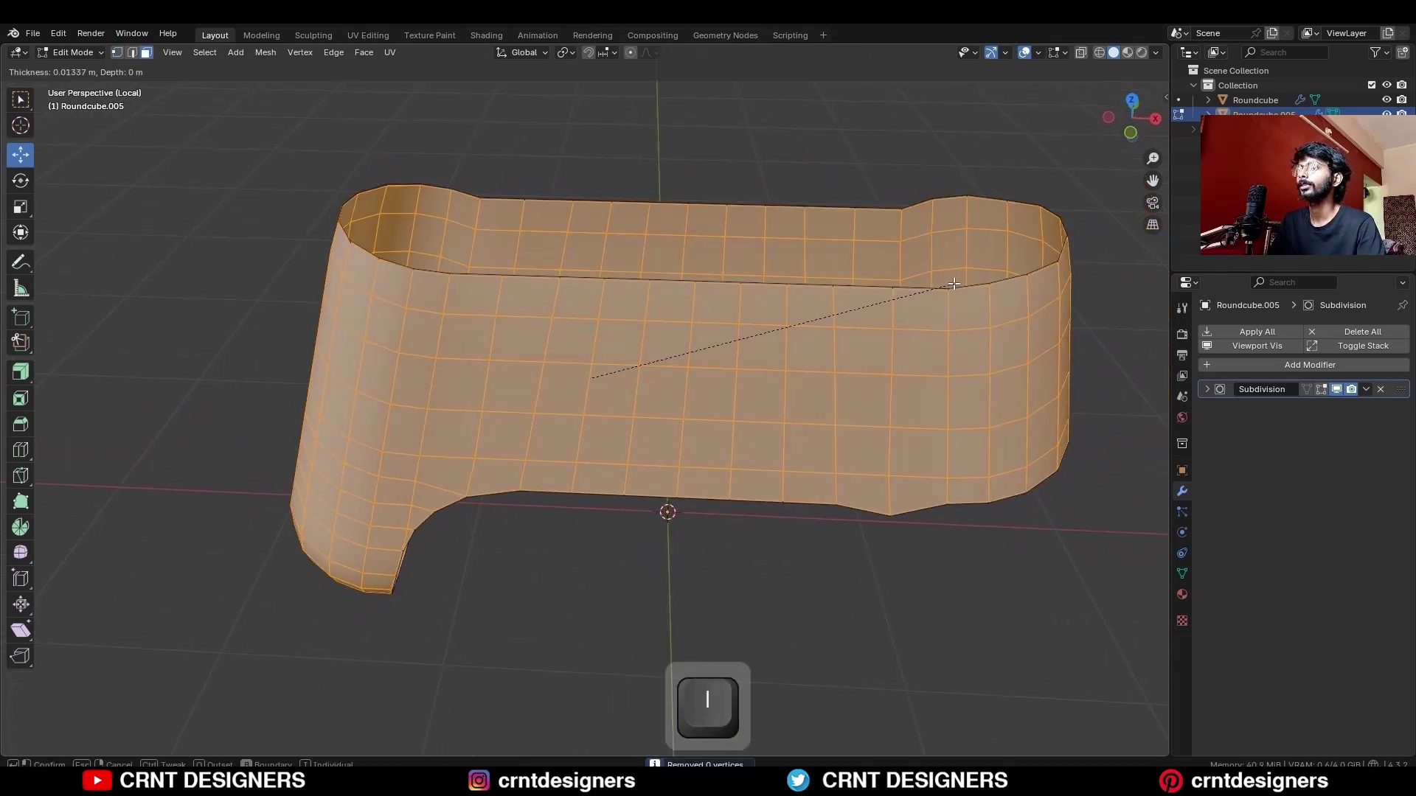
click(588, 376)
scroll(424, 385, up, 6)
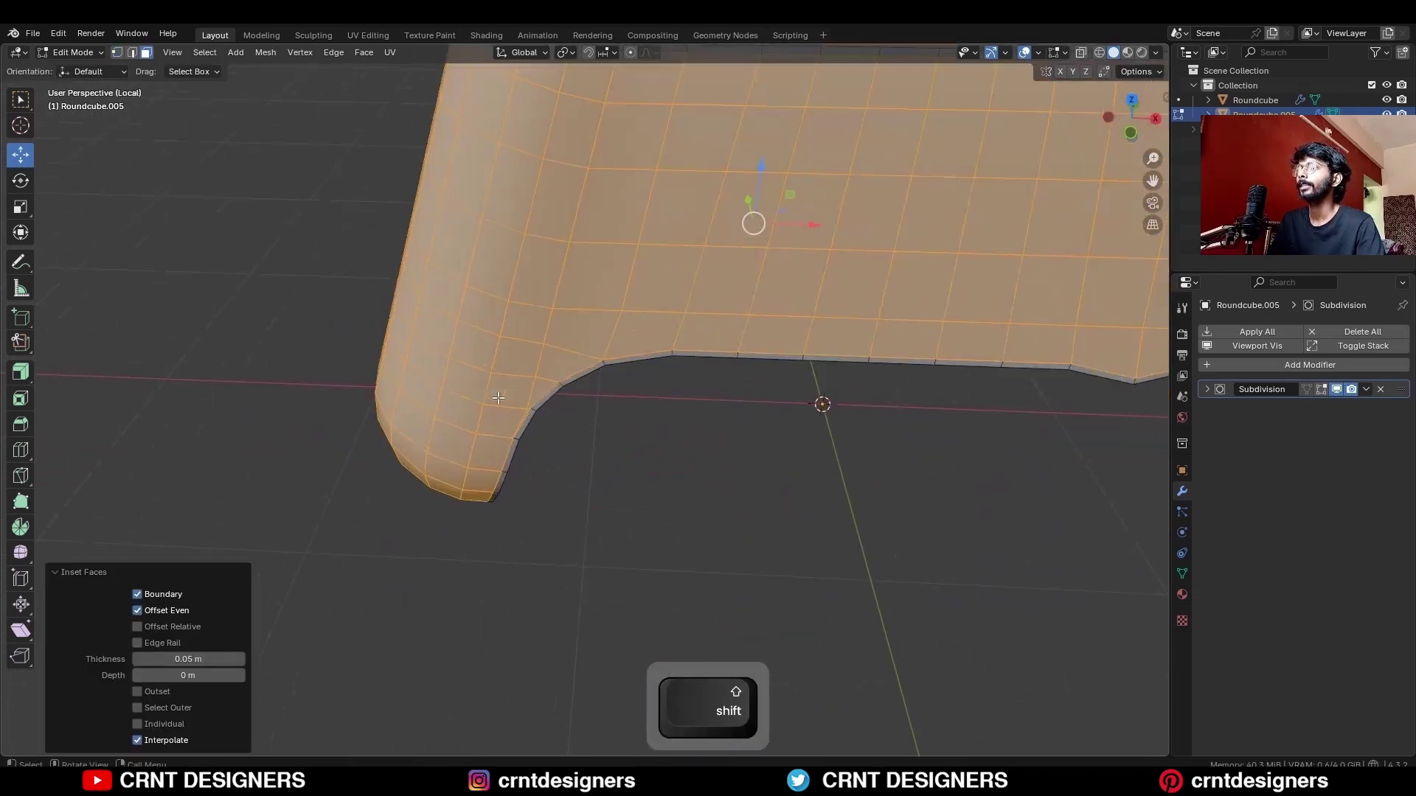
Move the grip's inner corner vertex to ease it into a smoother curve
click(425, 385)
key(1)
click(448, 417)
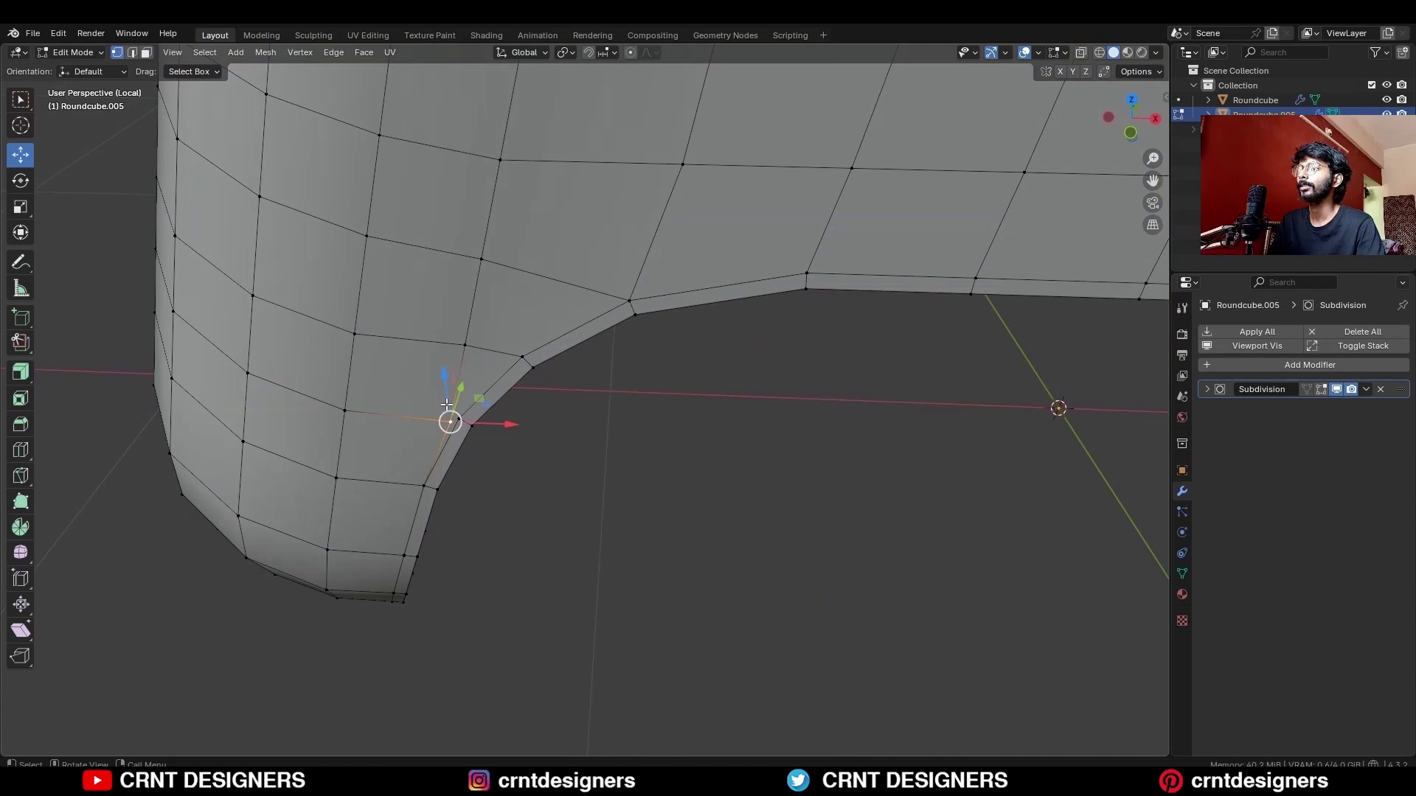
key(g)
key(g)
click(460, 351)
Readjust the grip's corner vertex position from the front view
key(KP_1)
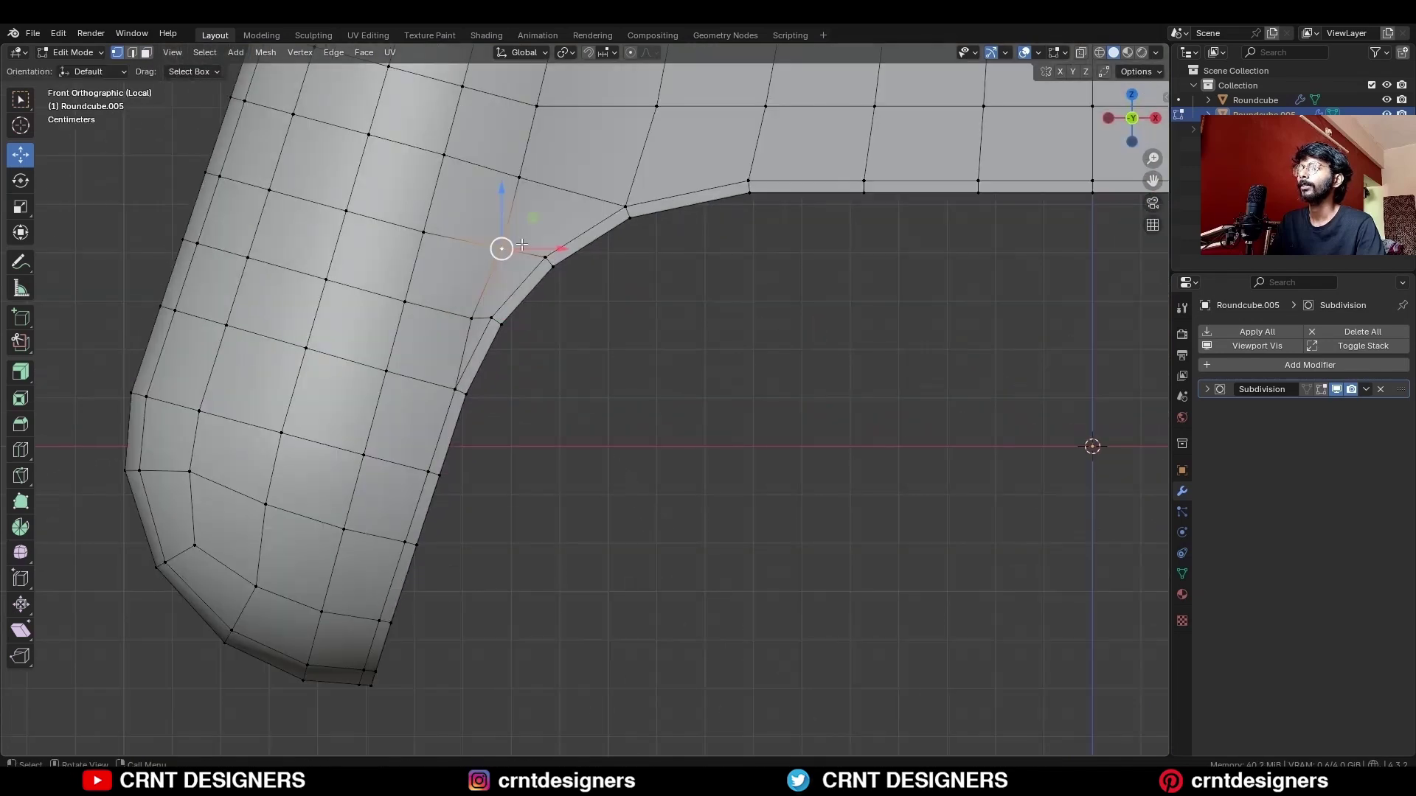
key(g)
key(g)
click(619, 348)
key(Home)
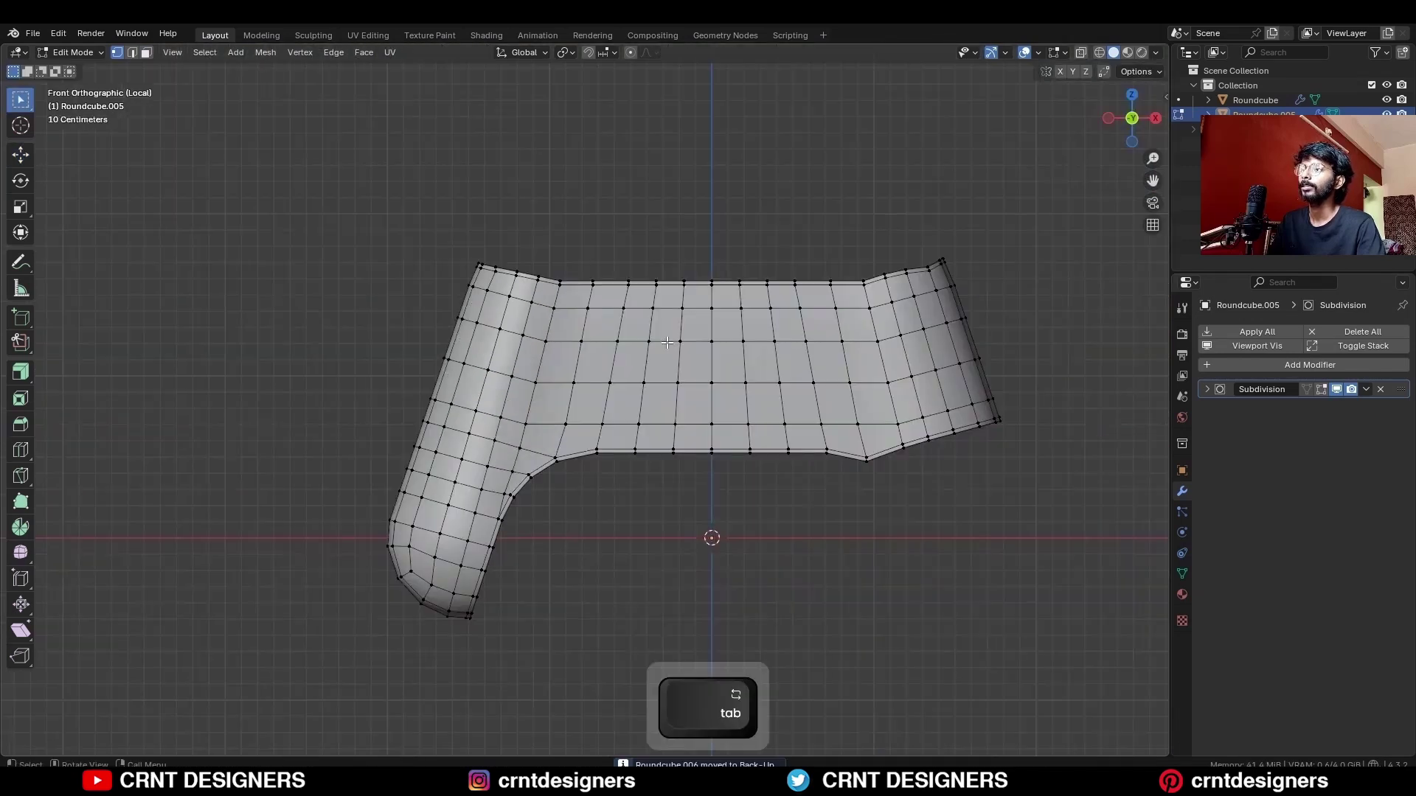
Thicken the whole shell along its normals with Alt+S to 0.07 m offset
key(a)
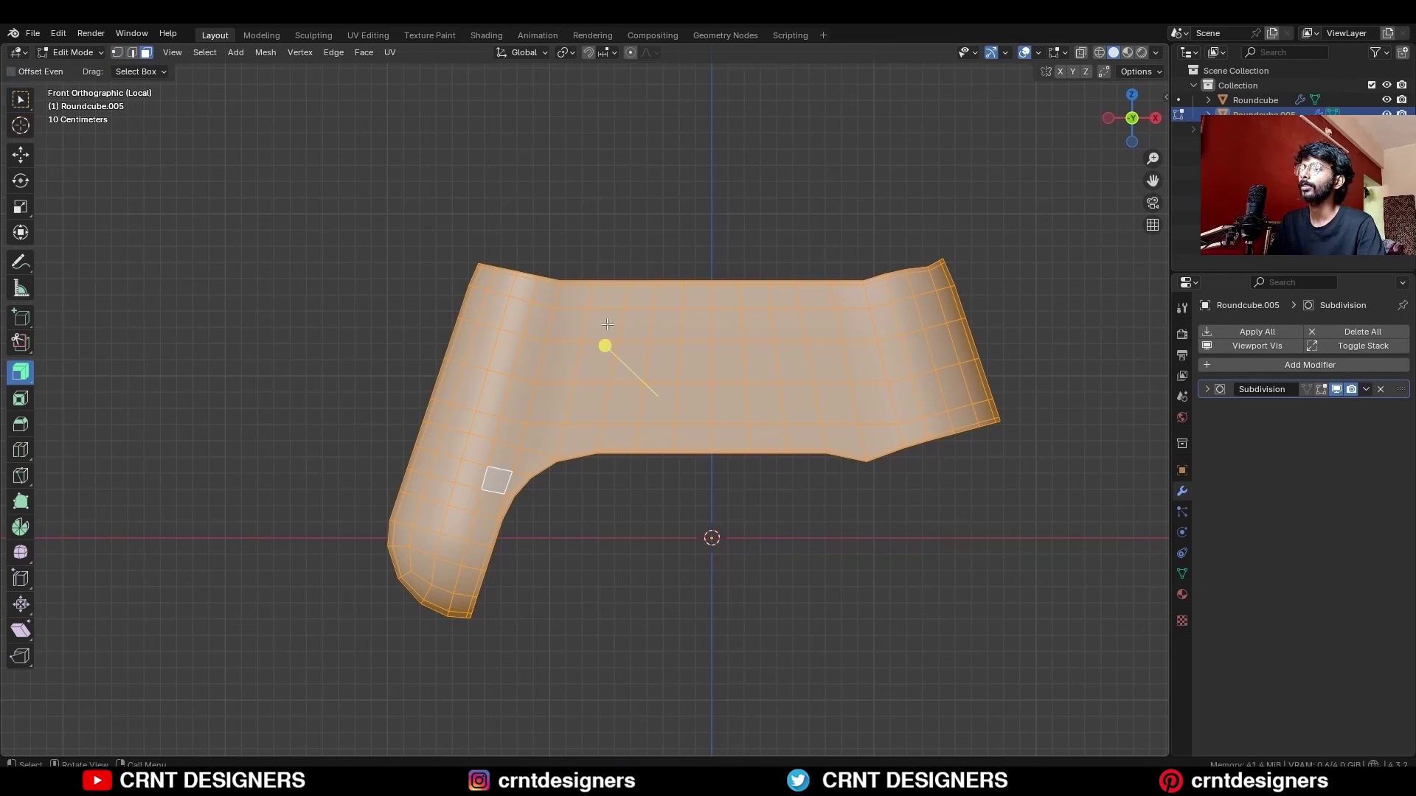
key(alt+s)
click(596, 313)
middle_drag(596, 313, 543, 433)
scroll(544, 432, up, 4)
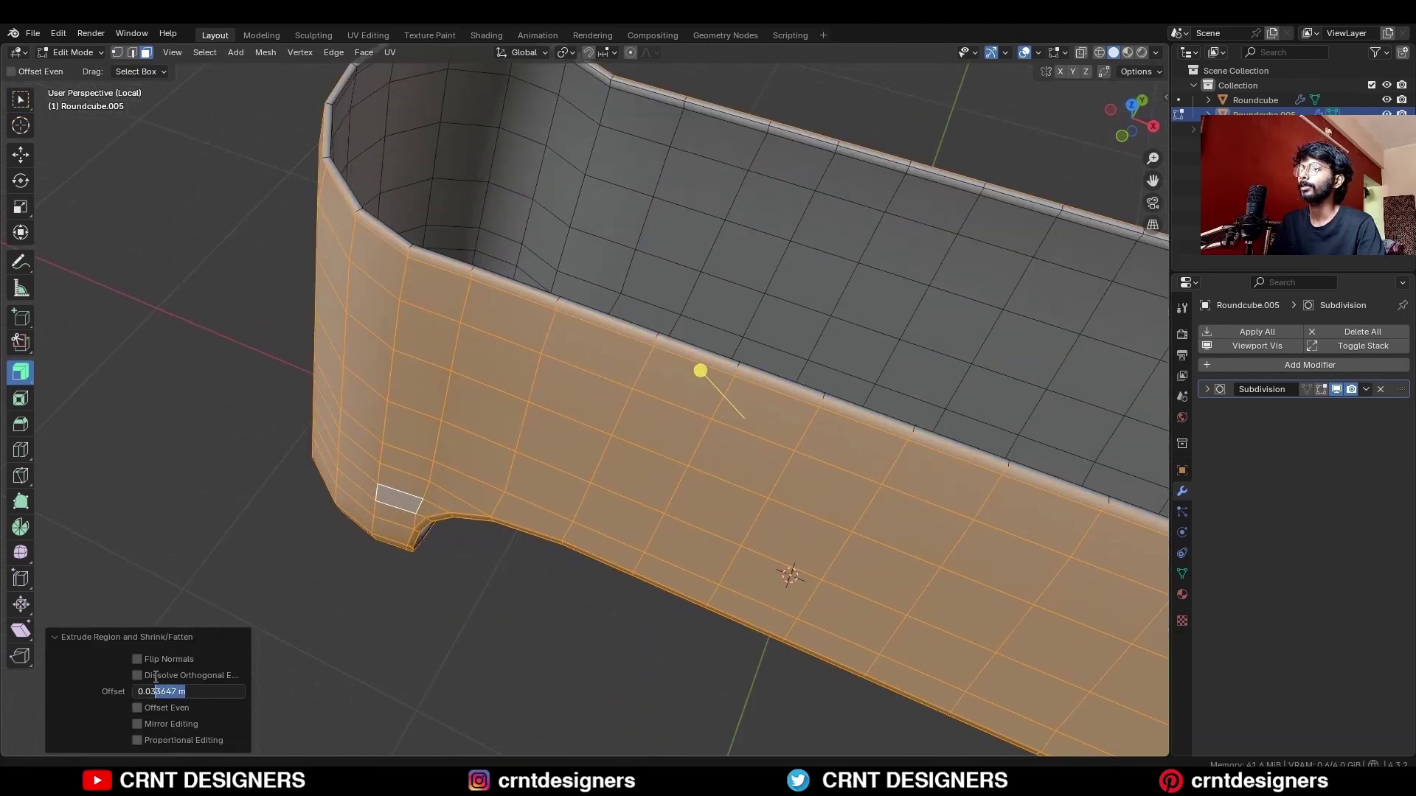
text(7)
key(Return)
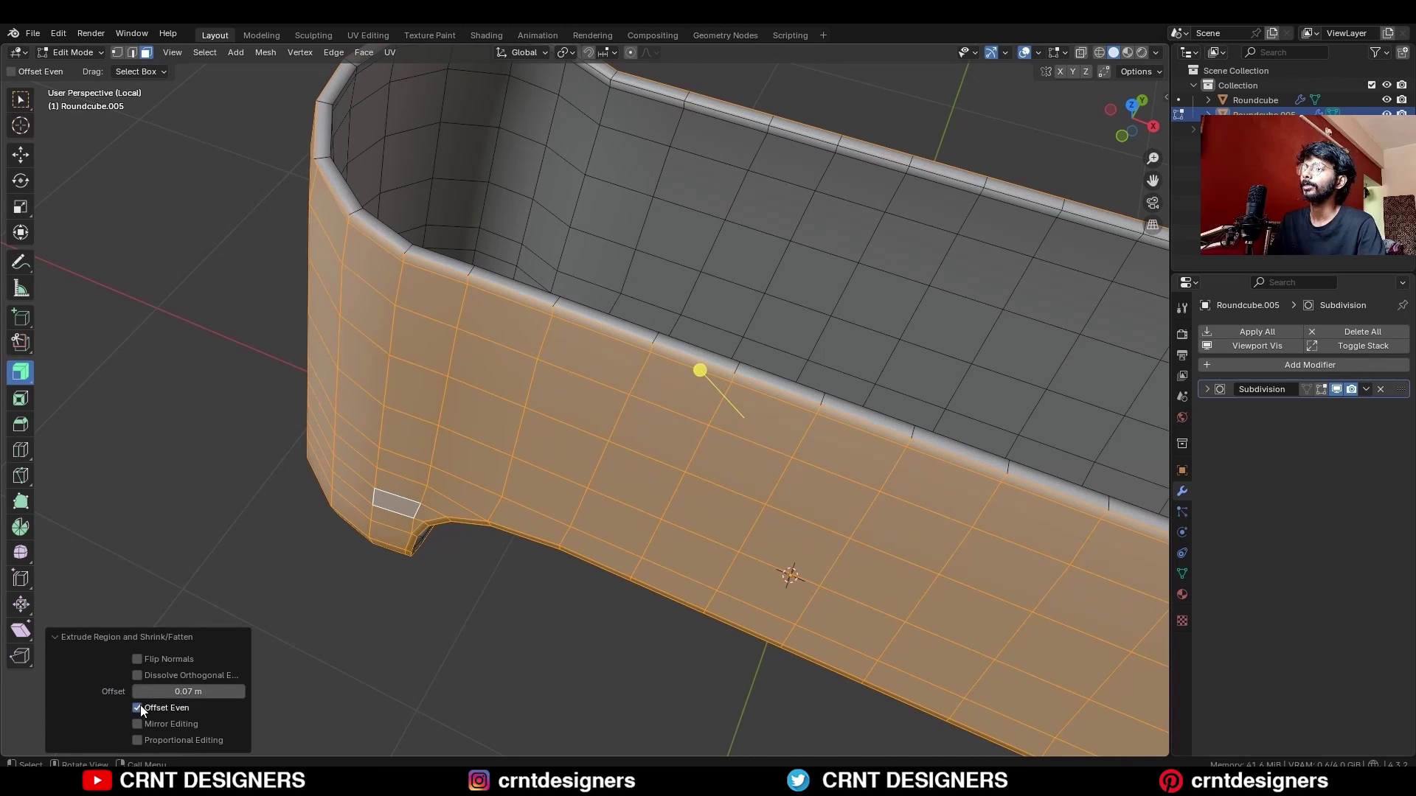
Try an edge loop near the rim and recentre the view on the mesh
key(ctrl+r)
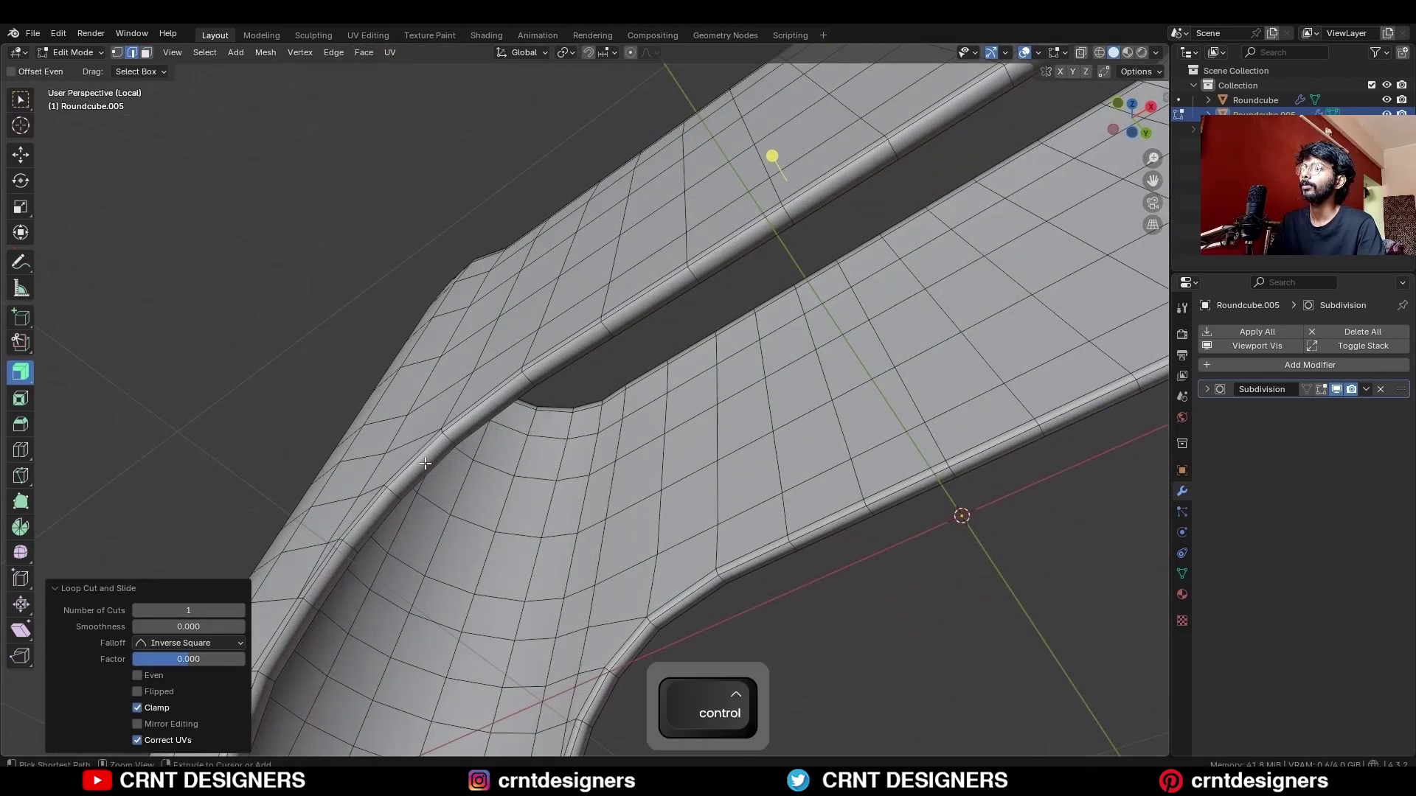
key(ctrl+r)
middle_drag(425, 463, 641, 474)
key(Tab)
scroll(901, 303, up, 3)
key(Tab)
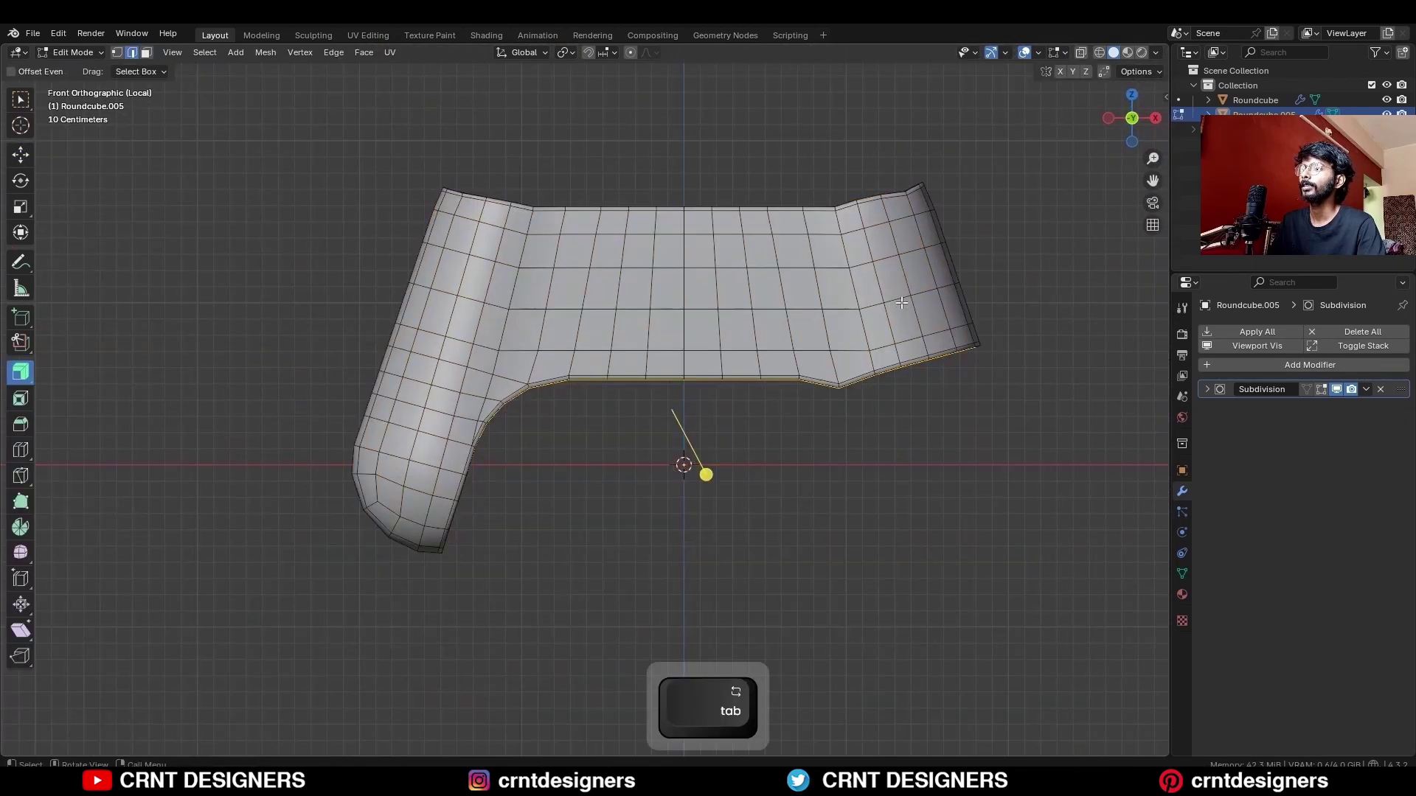
shift+middle_drag(901, 302, 864, 333)
Symmetrize the whole mesh into a full shell via Mesh > Symmetrize and exit Edit Mode
key(a)
click(264, 52)
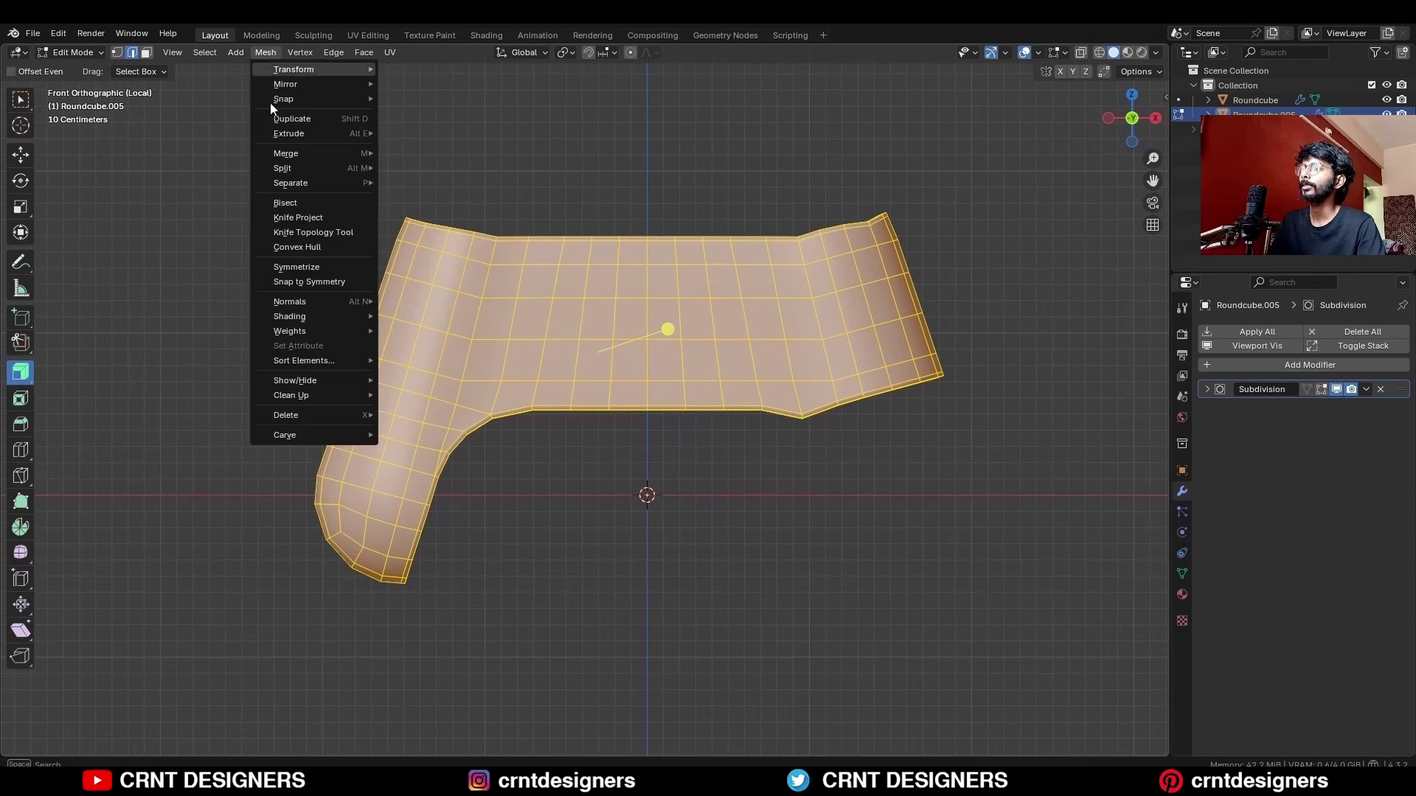
click(299, 267)
key(Tab)
Save the file, exit local view, and preview the shaded controller without overlays
key(ctrl+s)
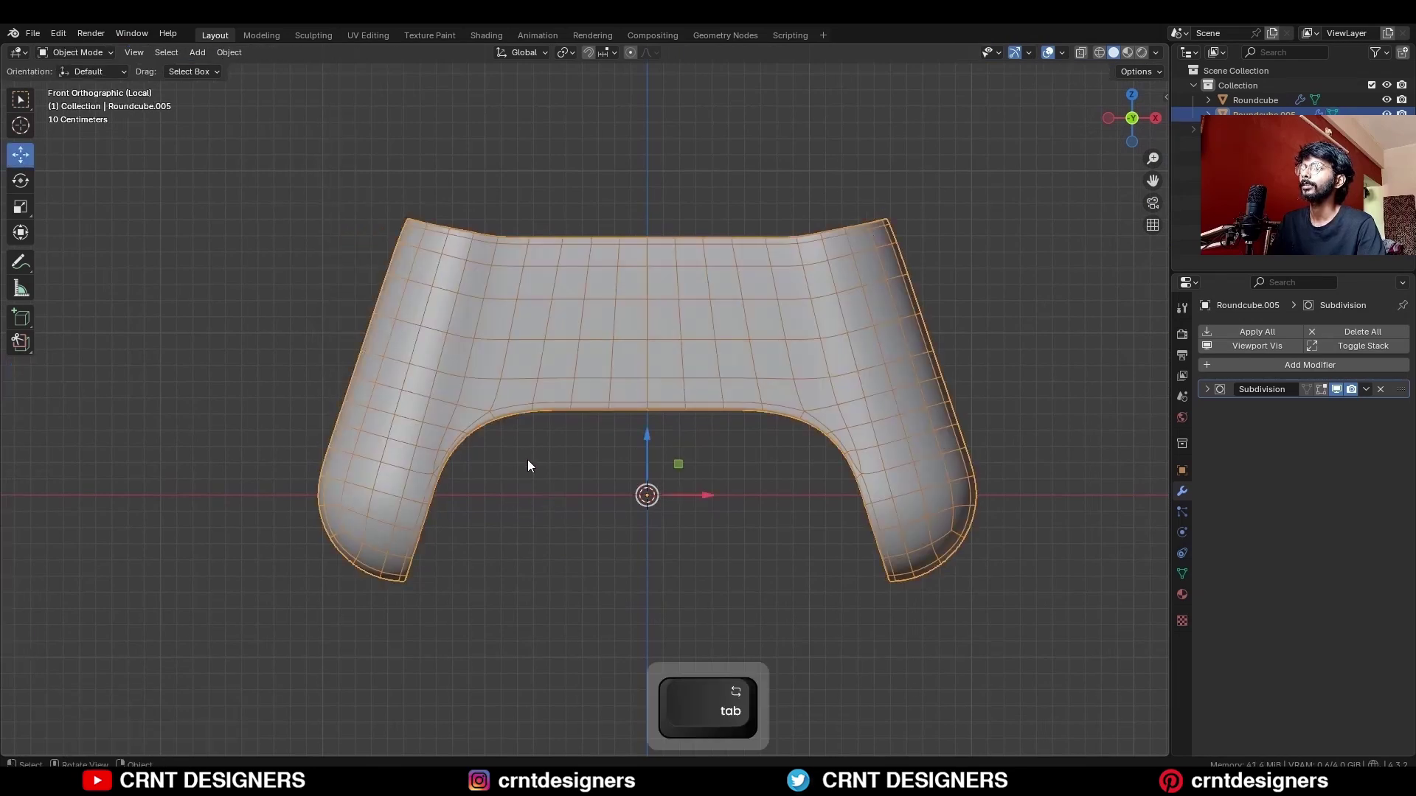
key(slash)
key(shift+alt+z)
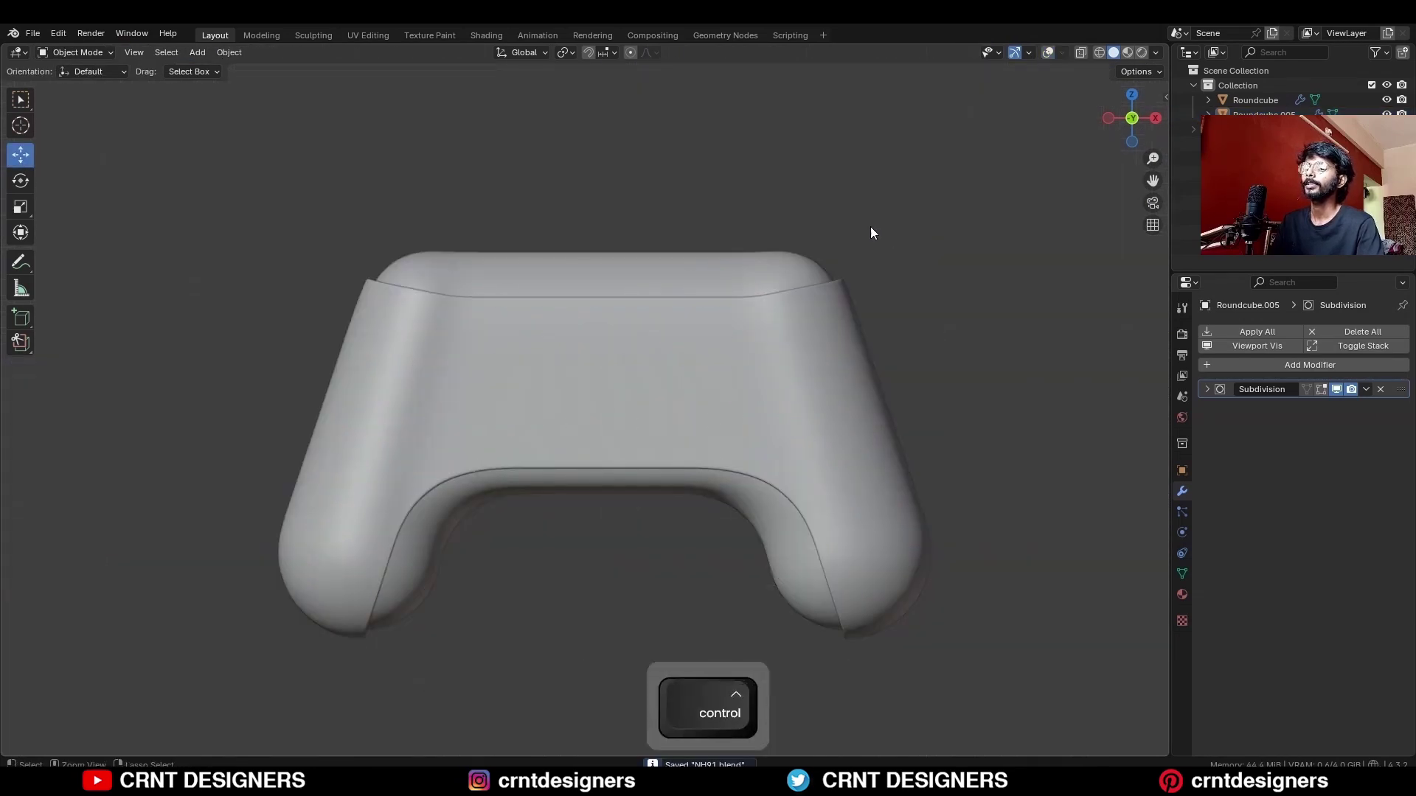
key(ctrl+s)
scroll(773, 330, down, 4)
middle_drag(629, 342, 674, 364)
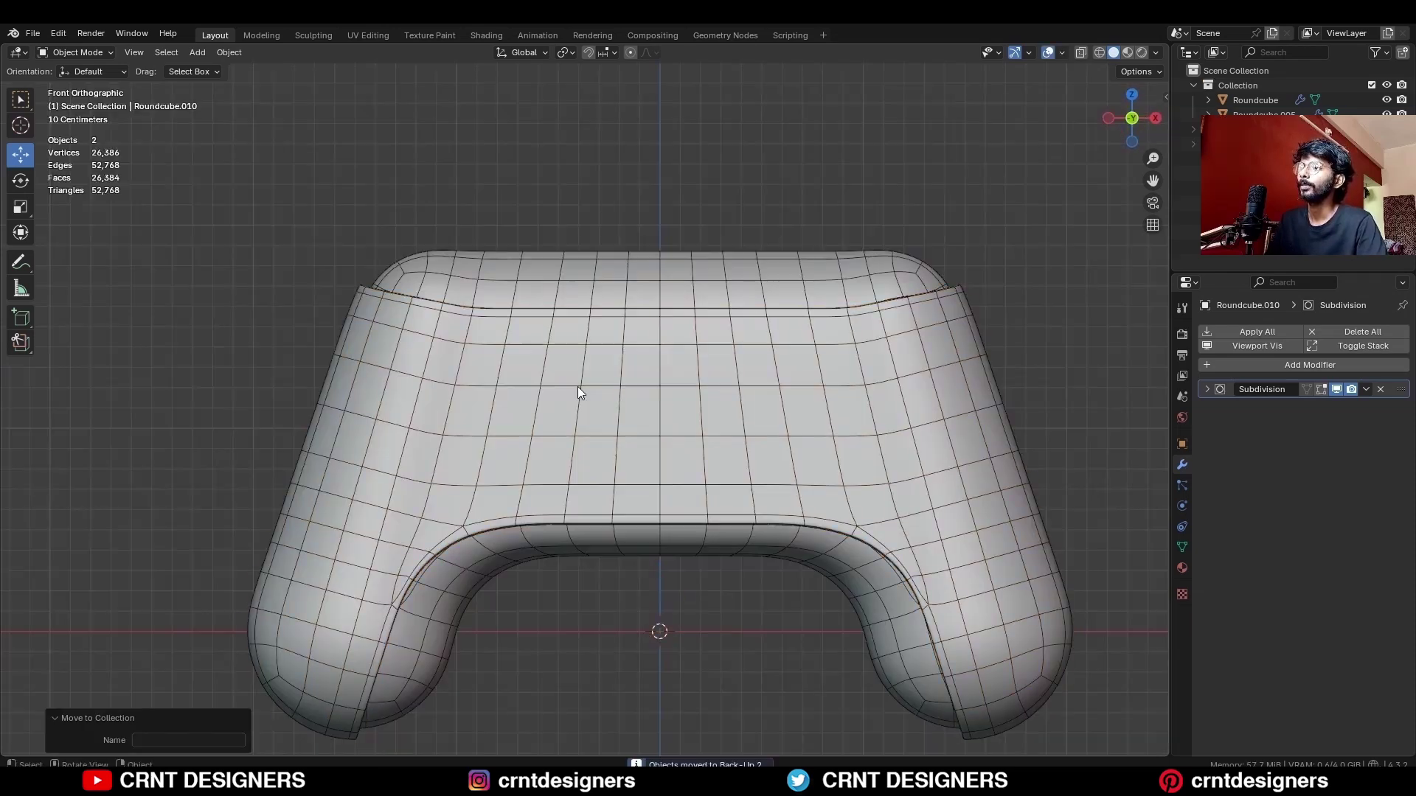
Isolate the body in Edit Mode and grow a face selection to 18 faces on its left front
key(Tab)
key(KP_Divide)
middle_drag(551, 387, 549, 324)
click(502, 499)
key(ctrl+KP_Add)
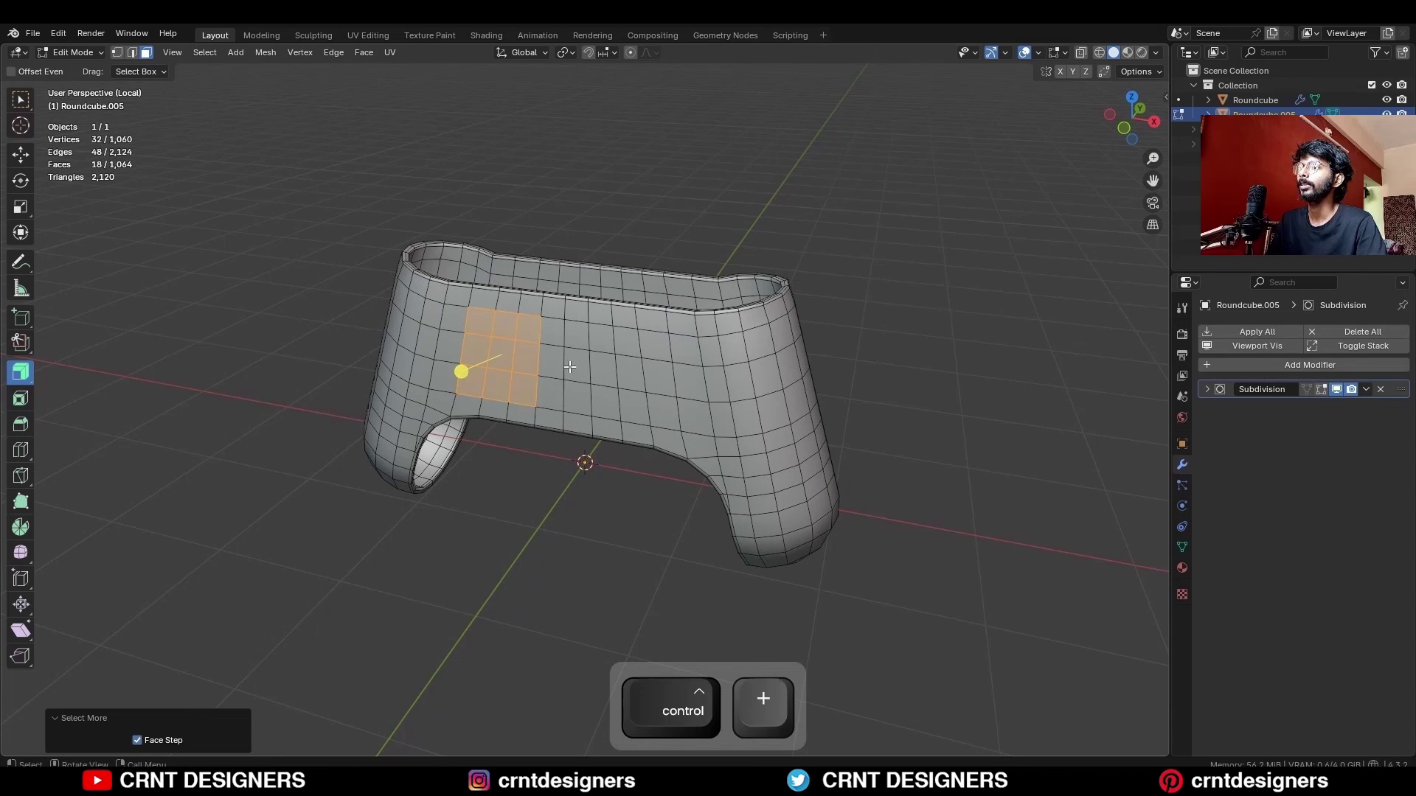
Inset the 18-face patch and make it a perfect circle
key(KP_1)
key(i)
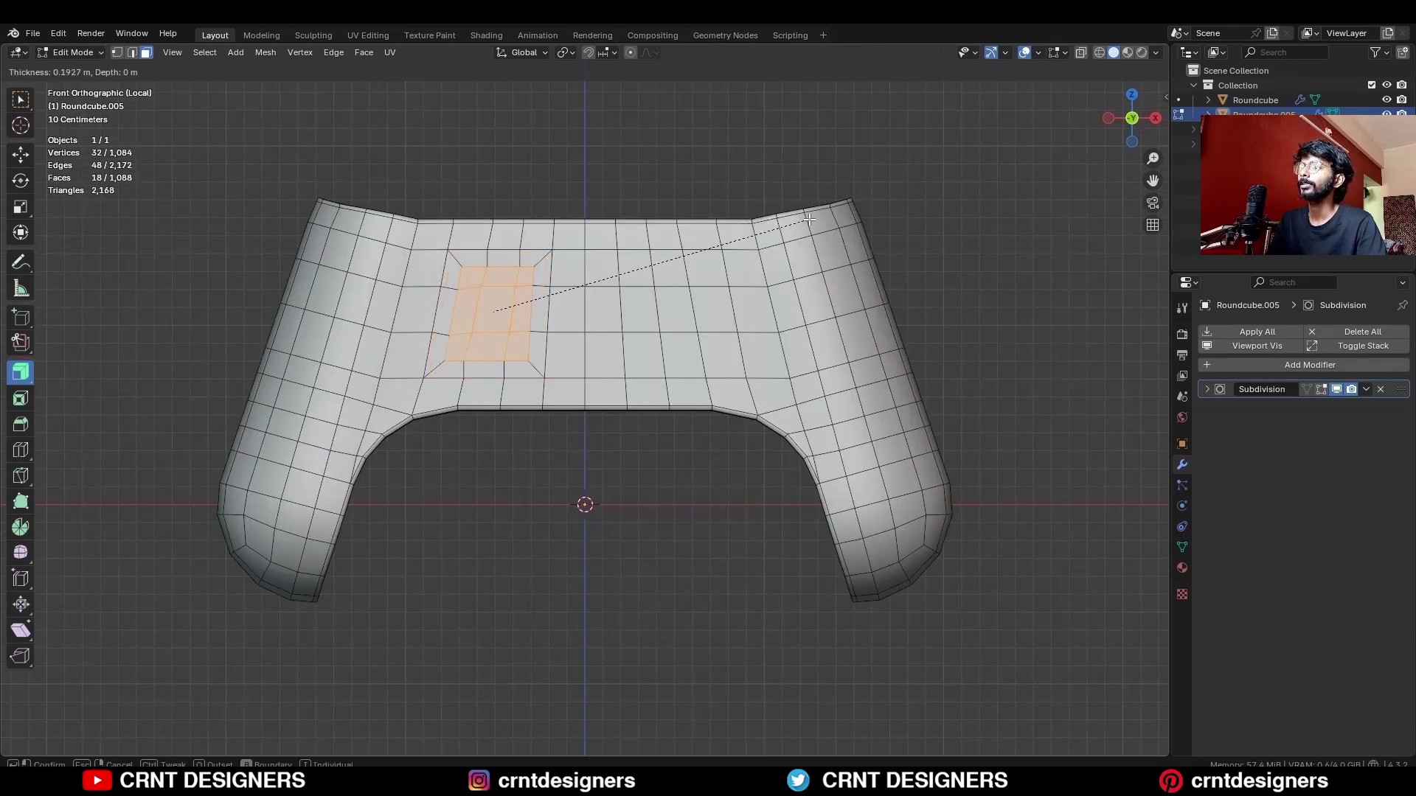
click(809, 220)
right_click(759, 194)
mouse_move(759, 193)
click(824, 206)
Scale the circular patch to 0.8 about individual face centres
shift+middle_drag(628, 311, 657, 412)
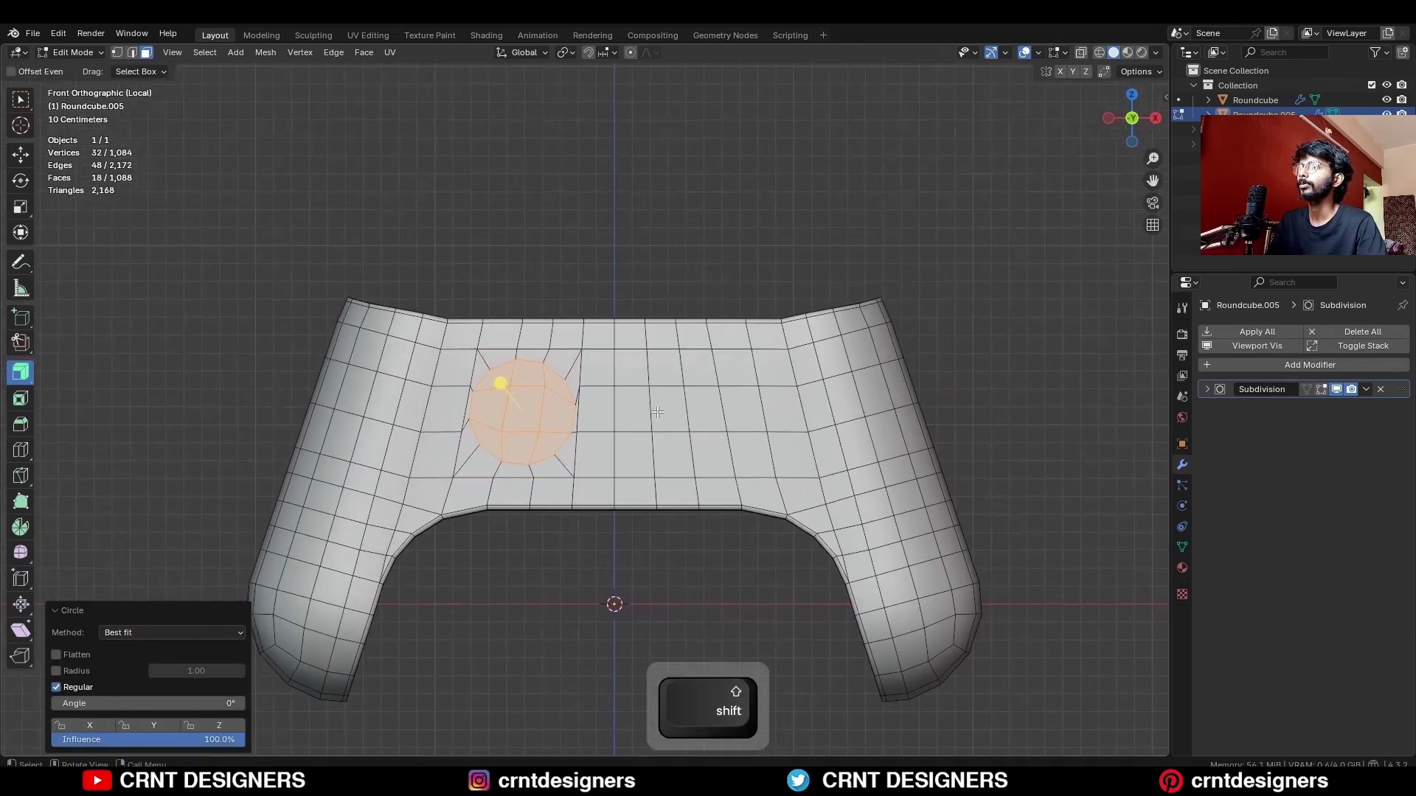
scroll(657, 413, up, 5)
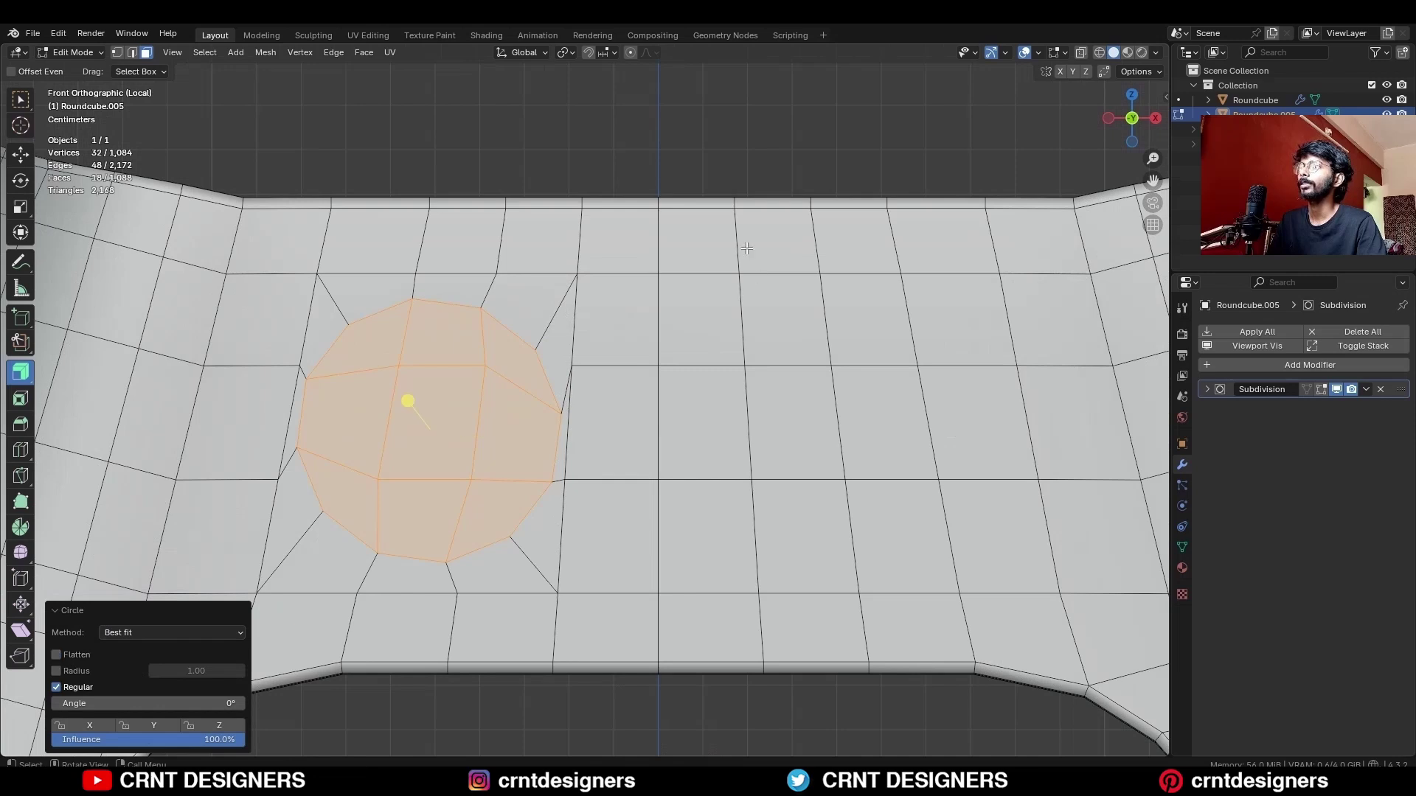
click(605, 122)
text(s.8)
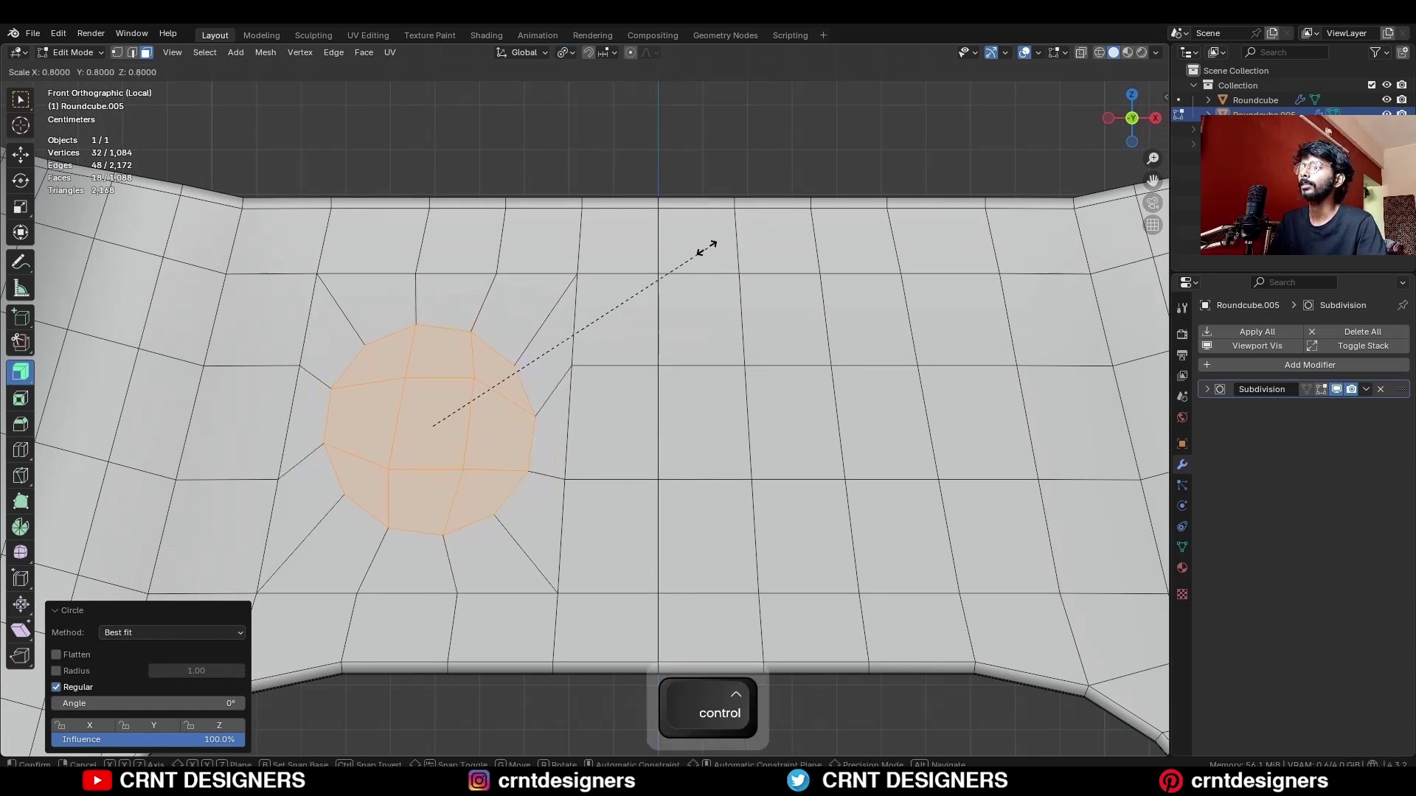
key(Return)
Inset a ring around the circle and delete the inner faces to open a hole
key(i)
click(760, 249)
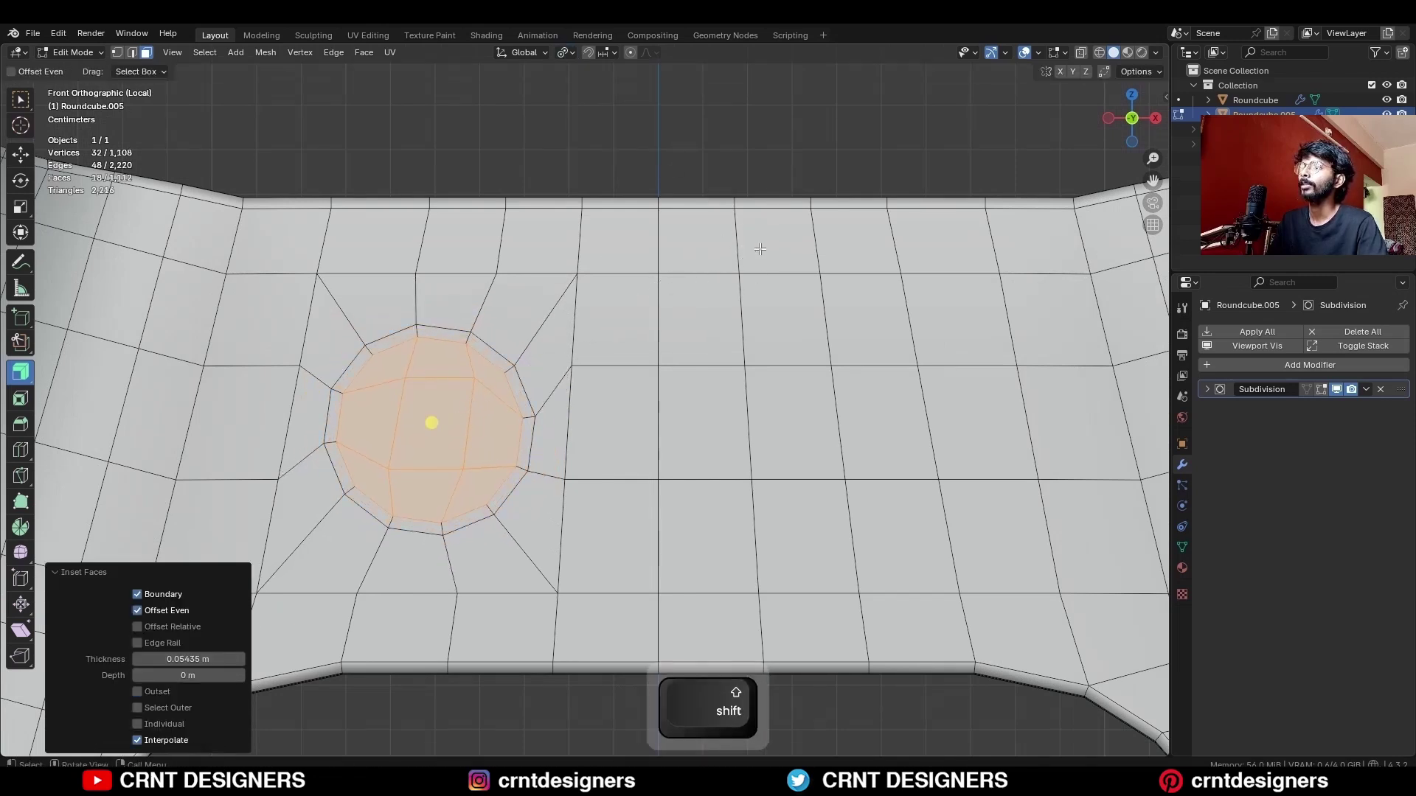
key(x)
click(717, 228)
middle_drag(716, 229, 653, 474)
Bridge the hole's inner and outer edge loops
key(2)
alt+click(636, 596)
key(ctrl+e)
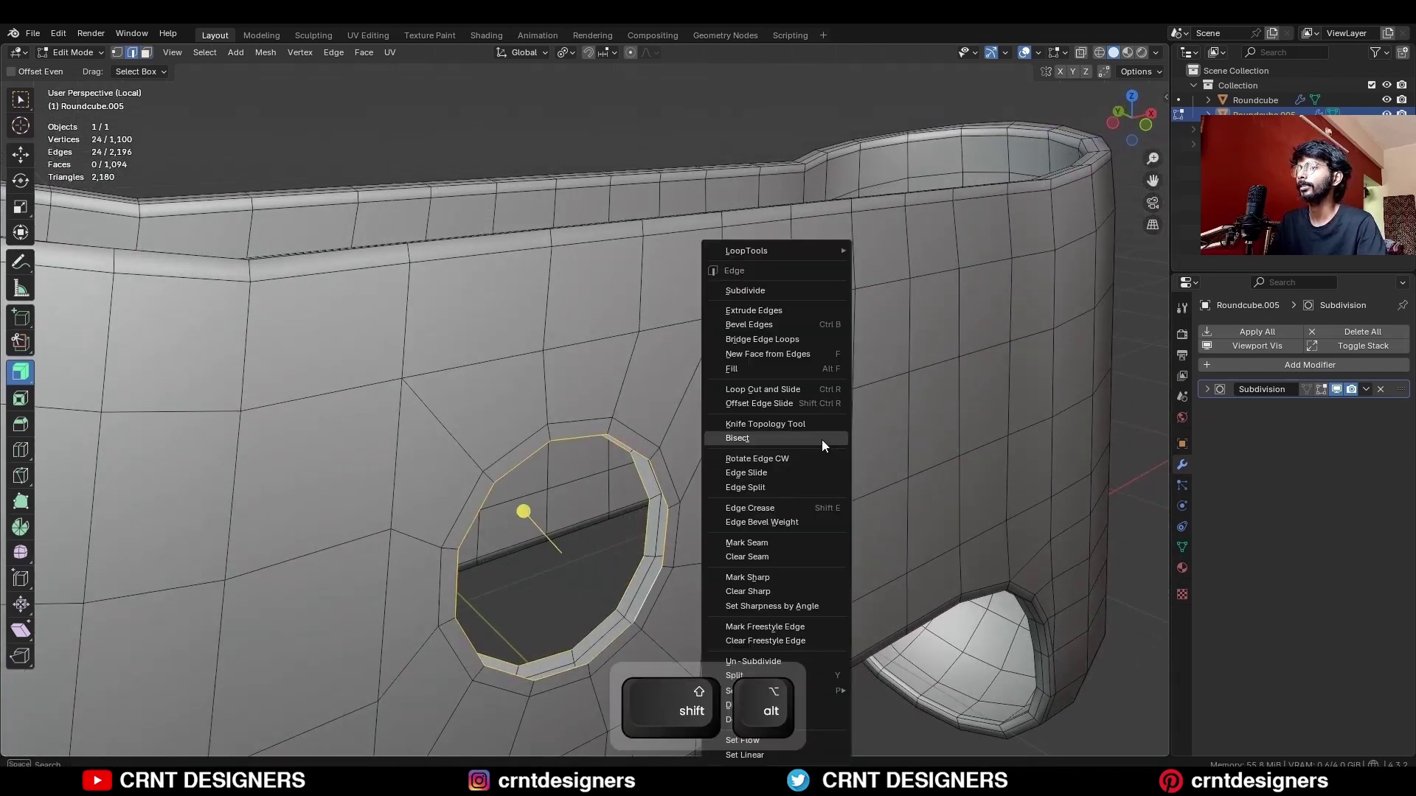
click(762, 339)
Add a supporting loop cut around the opening and return to the full controller view
key(ctrl+r)
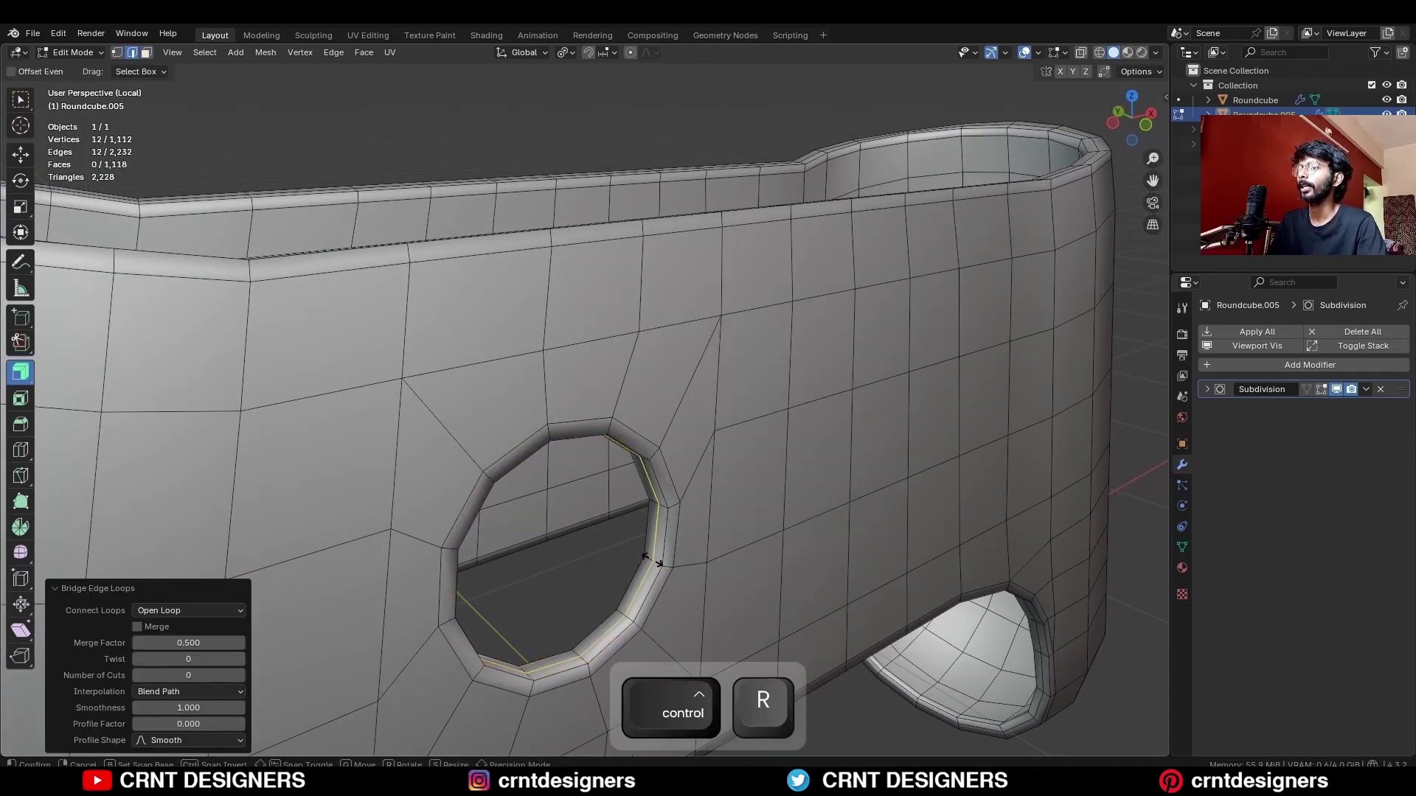
click(723, 506)
key(Tab)
key(KP_Divide)
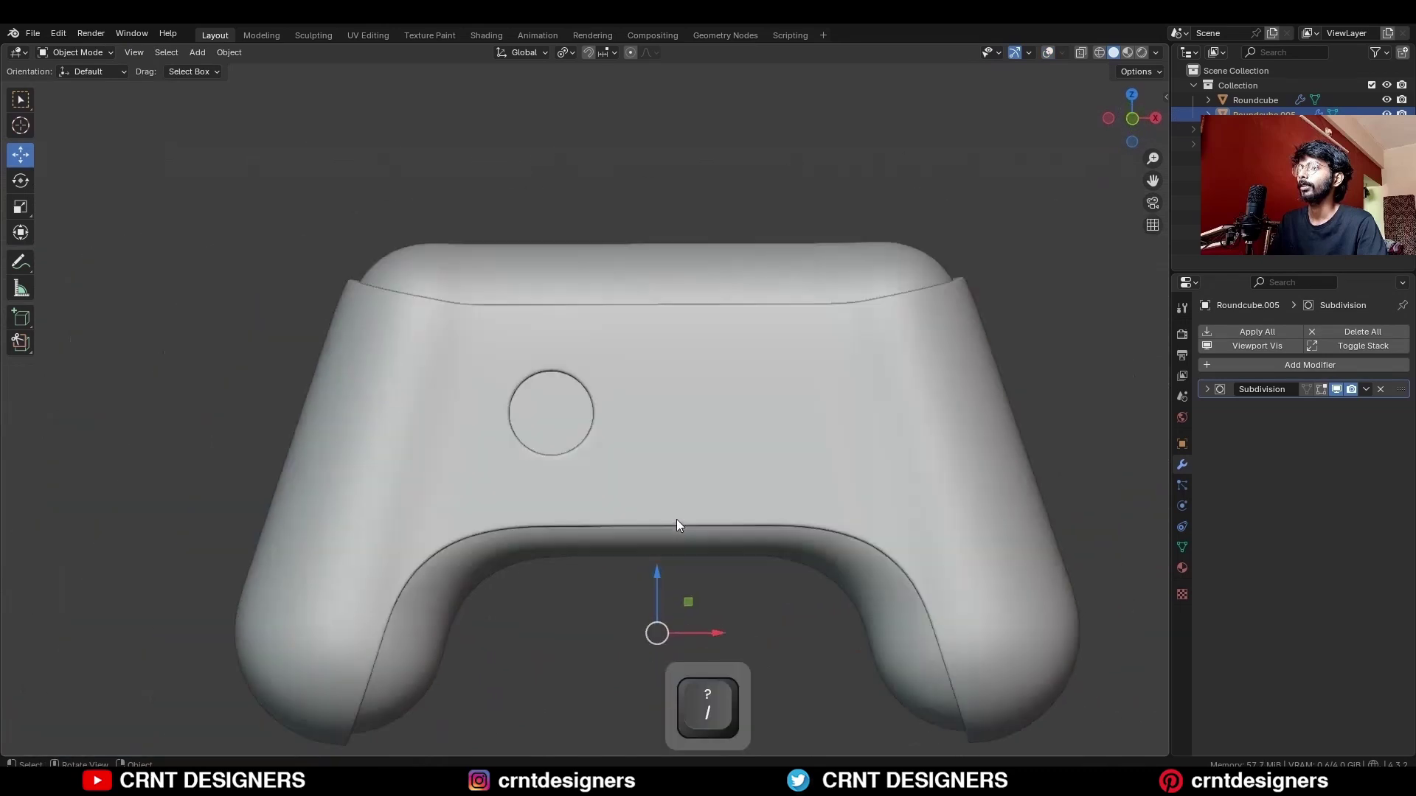
Select a 3x3 block of faces on the controller body in isolated Edit Mode
click(570, 420)
key(Tab)
key(shift+alt+z)
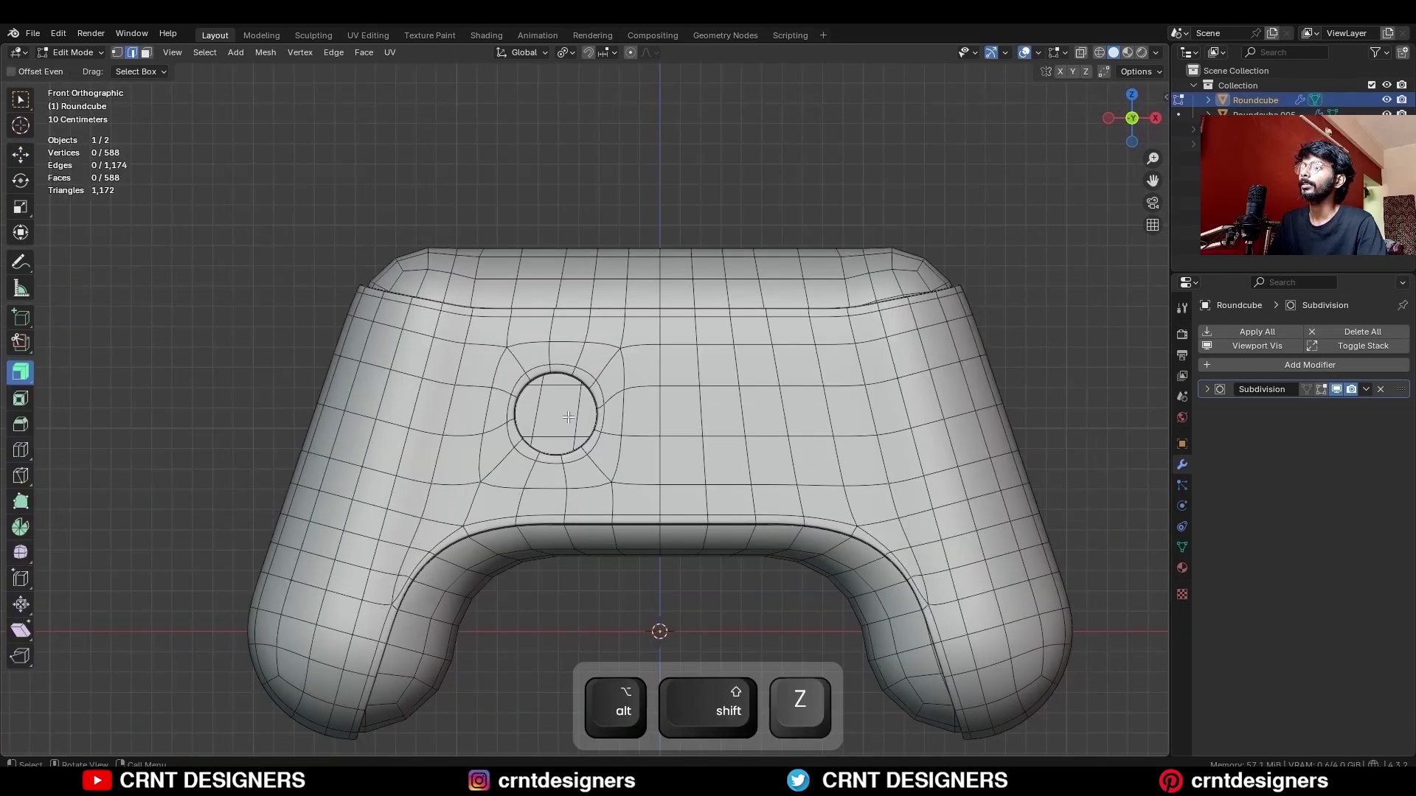
scroll(545, 425, up, 3)
key(3)
key(ctrl+KP_Add)
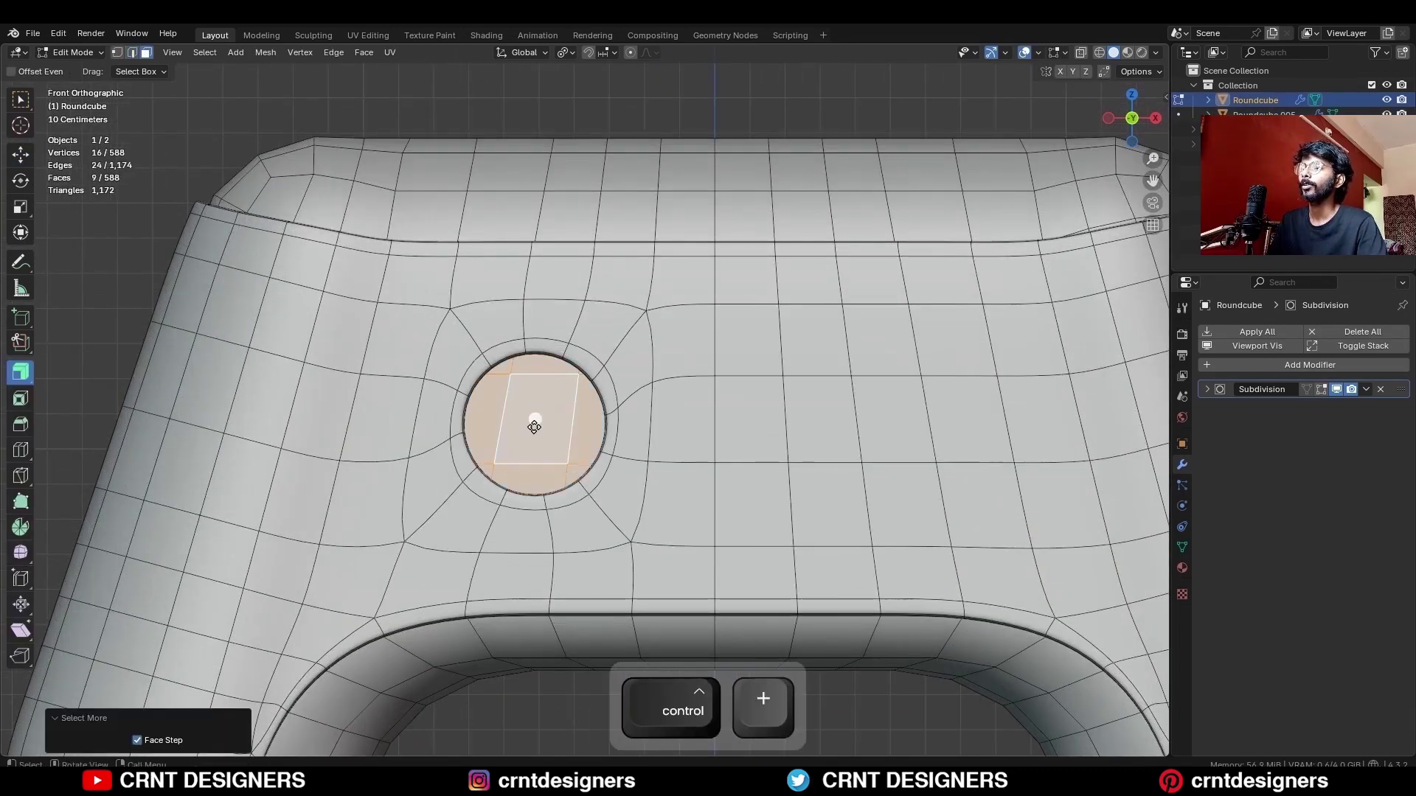
key(KP_Divide)
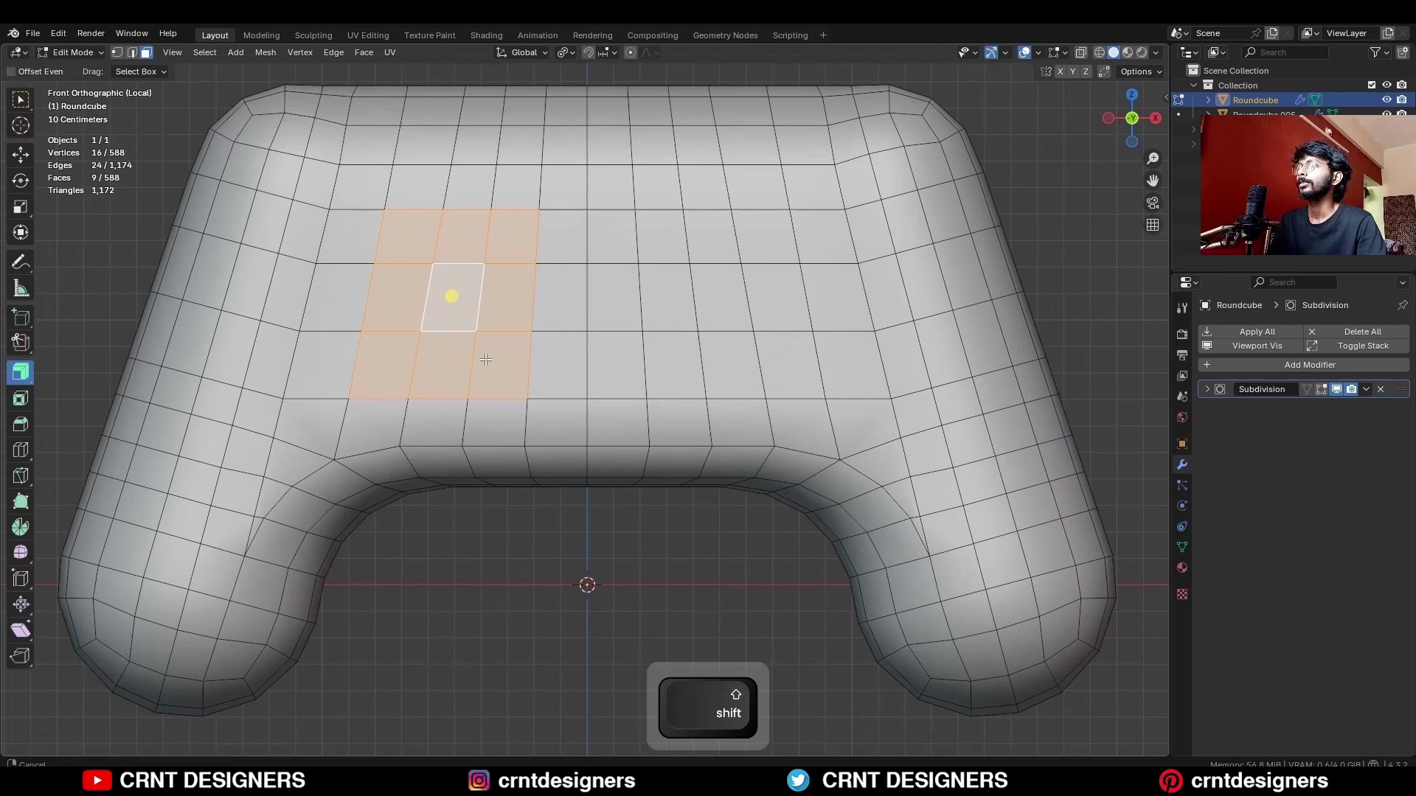
shift+middle_drag(485, 359, 574, 466)
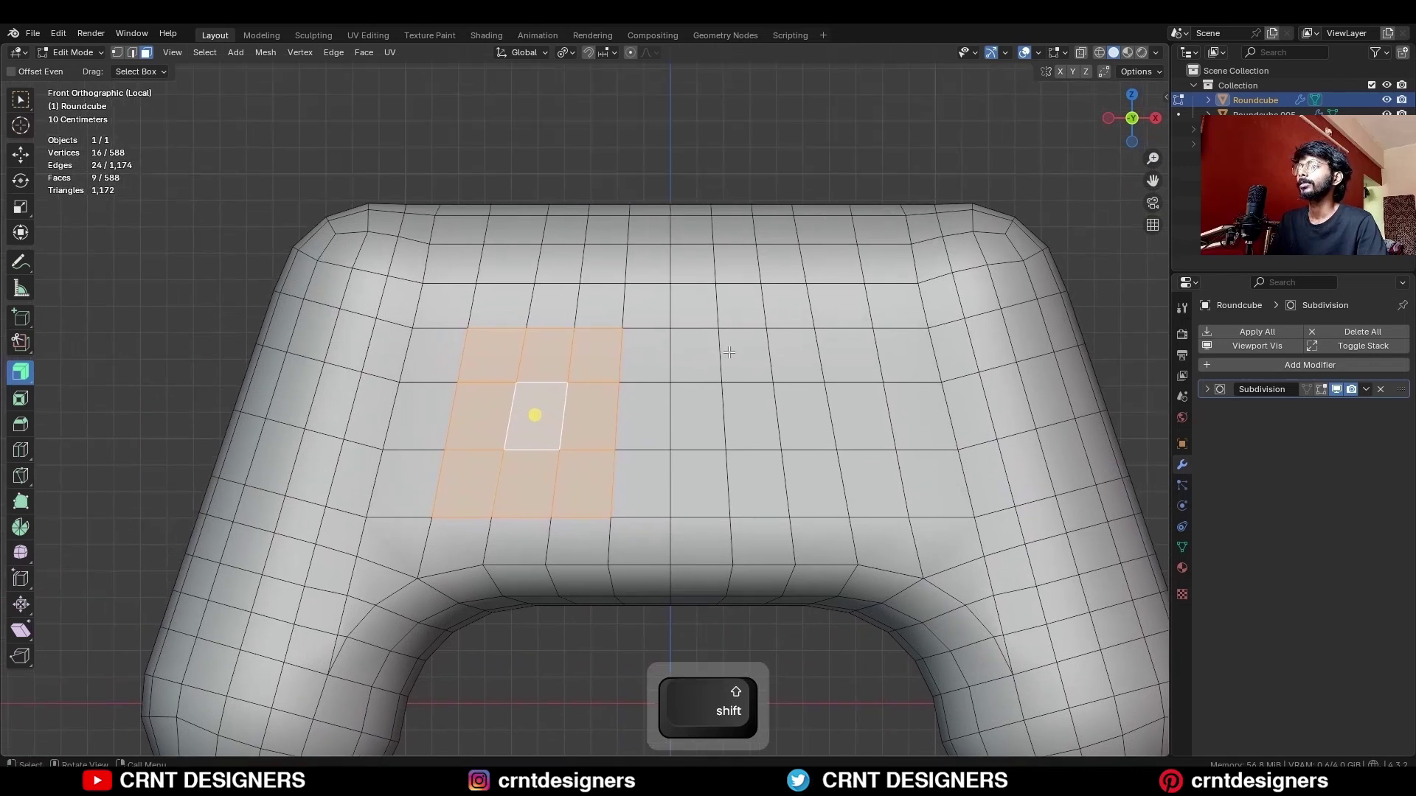
Inset the face block, make it a LoopTools circle, and scale it to 0.8
key(i)
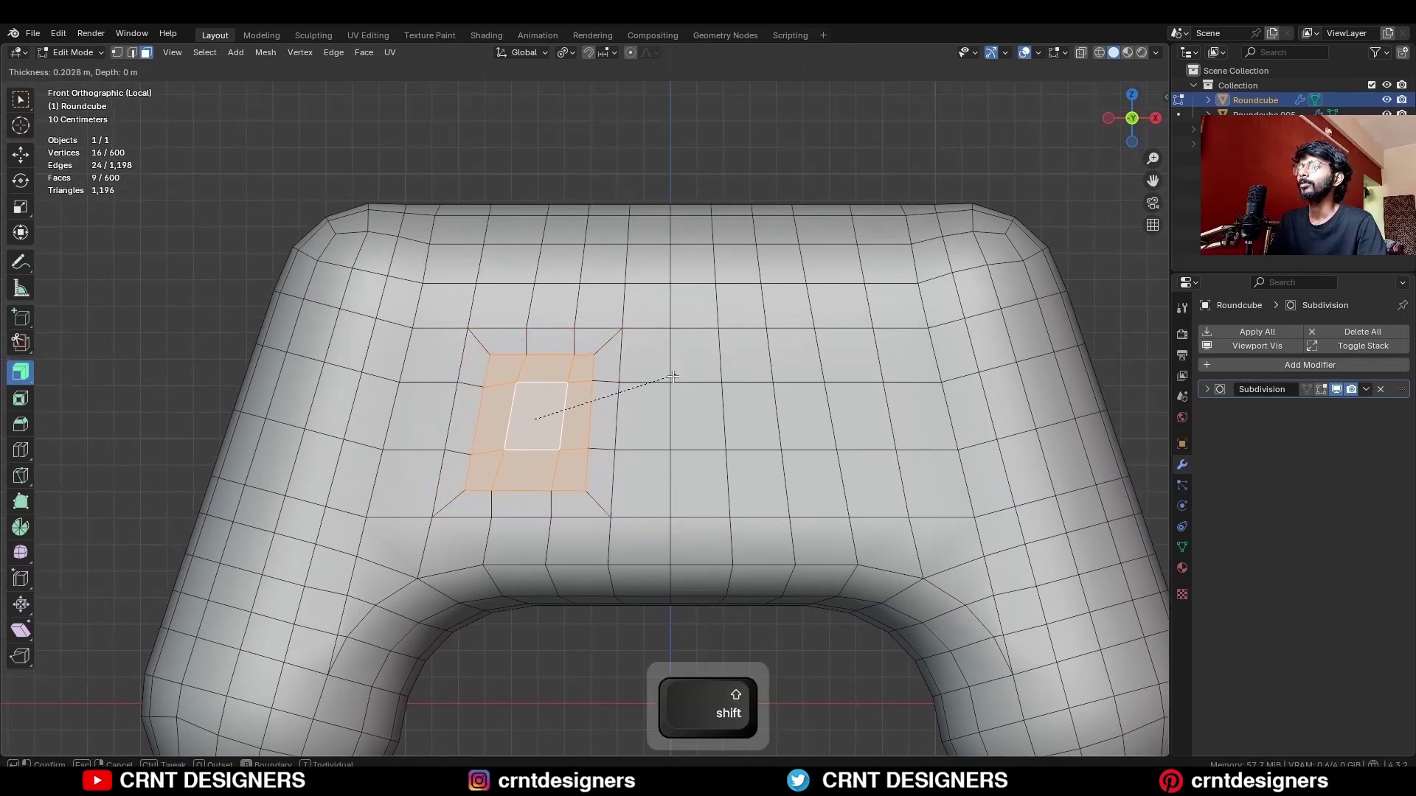
click(650, 382)
right_click(717, 257)
click(799, 252)
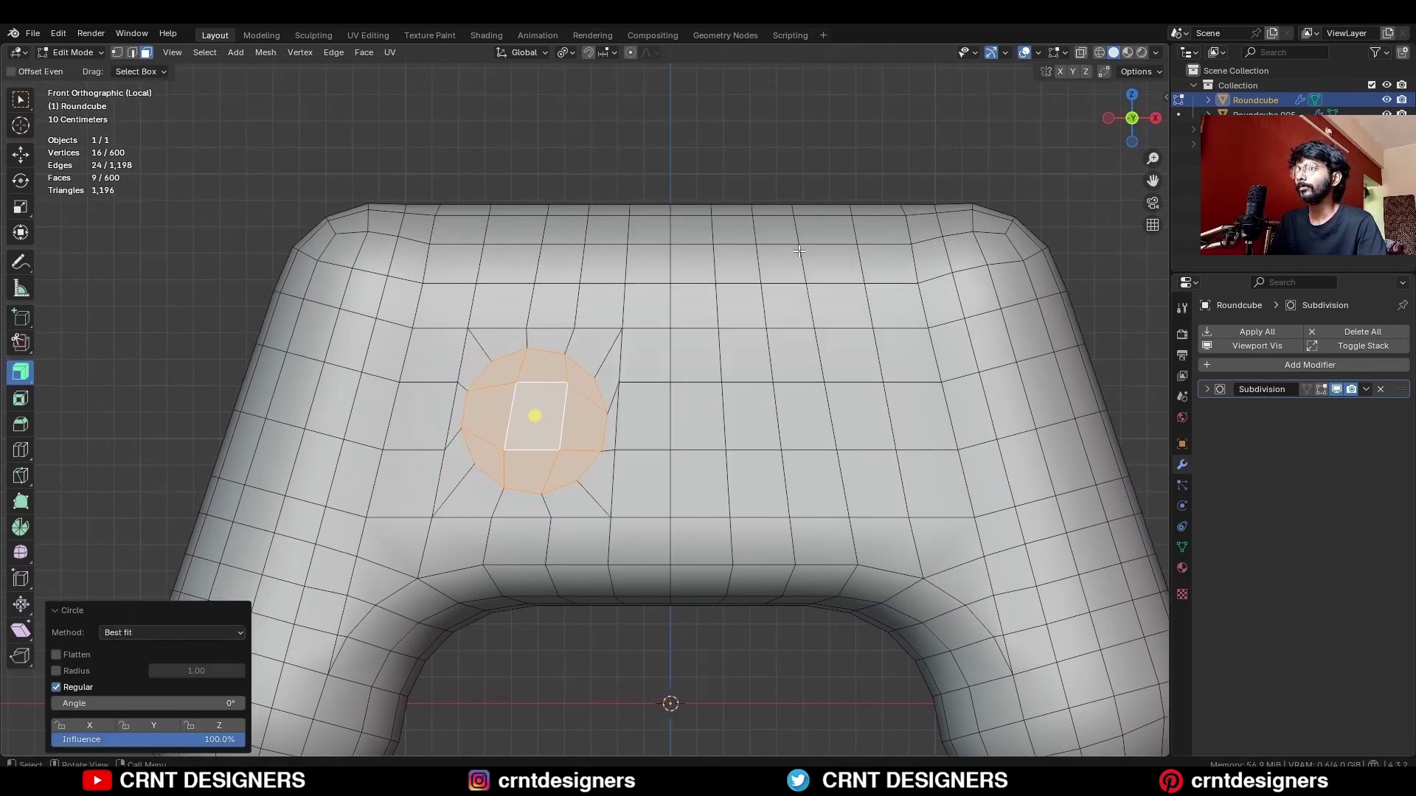
key(s)
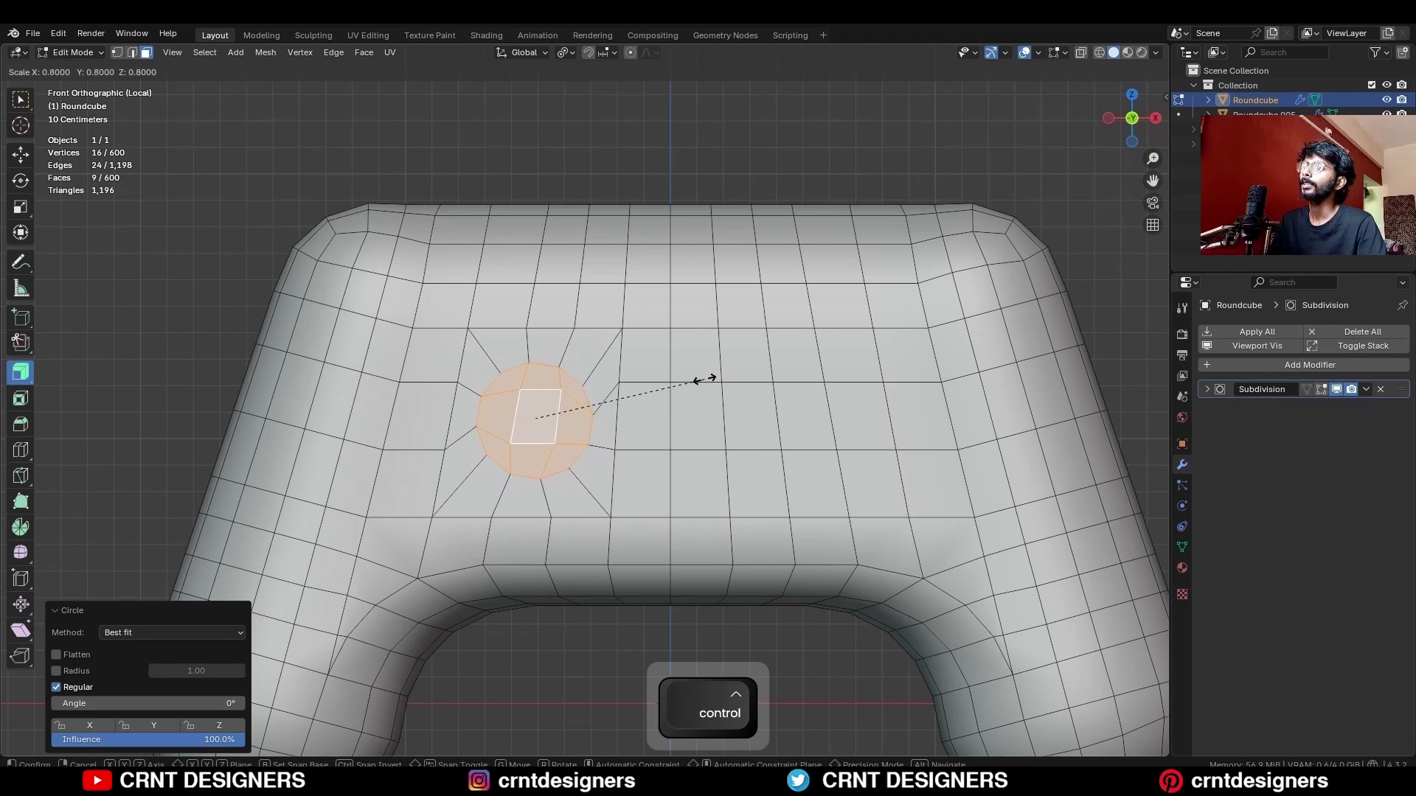
click(704, 379)
key(slash)
Dissolve the round patch into one face, extrude it into a knob, and scale its top to 0.9
key(i)
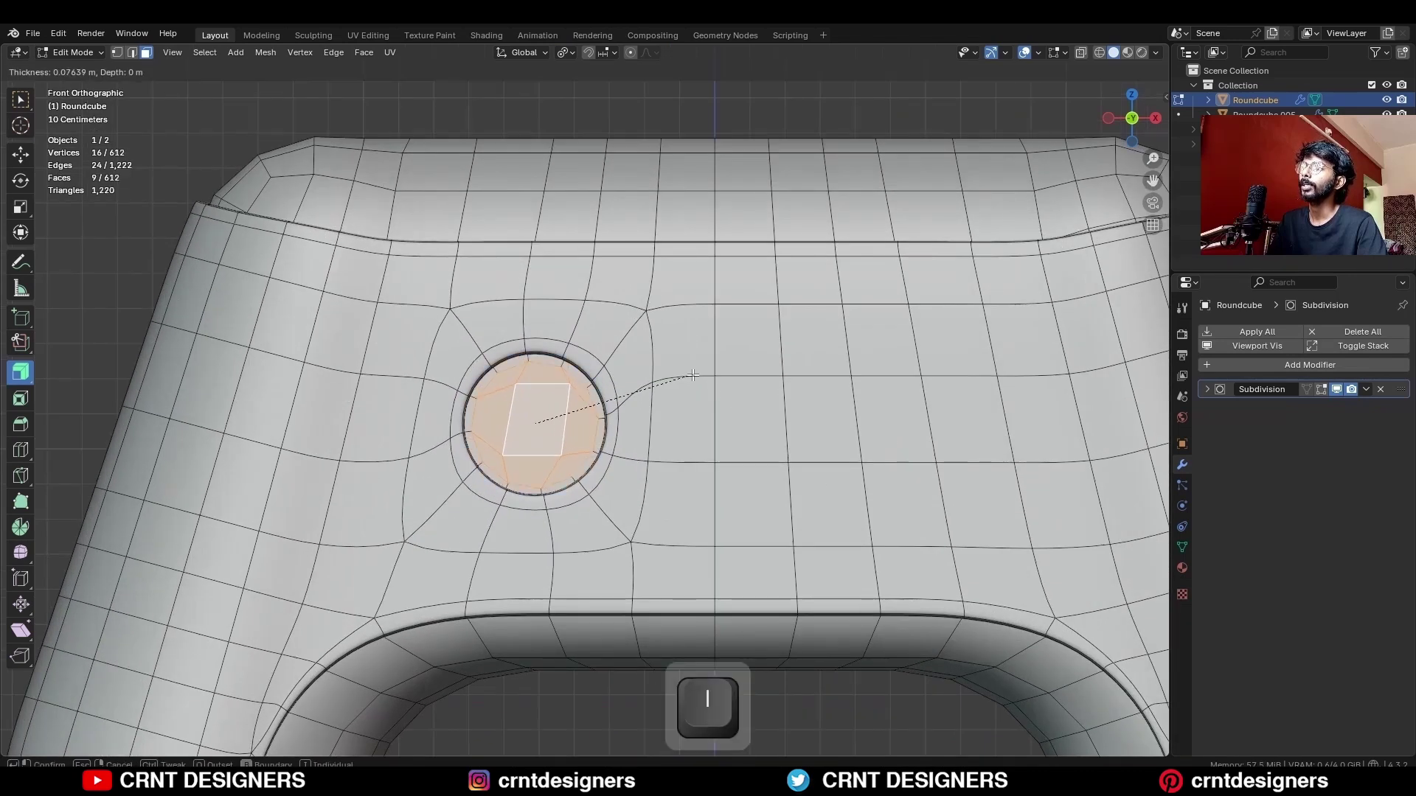
key(Escape)
key(ctrl+x)
middle_drag(654, 404, 582, 466)
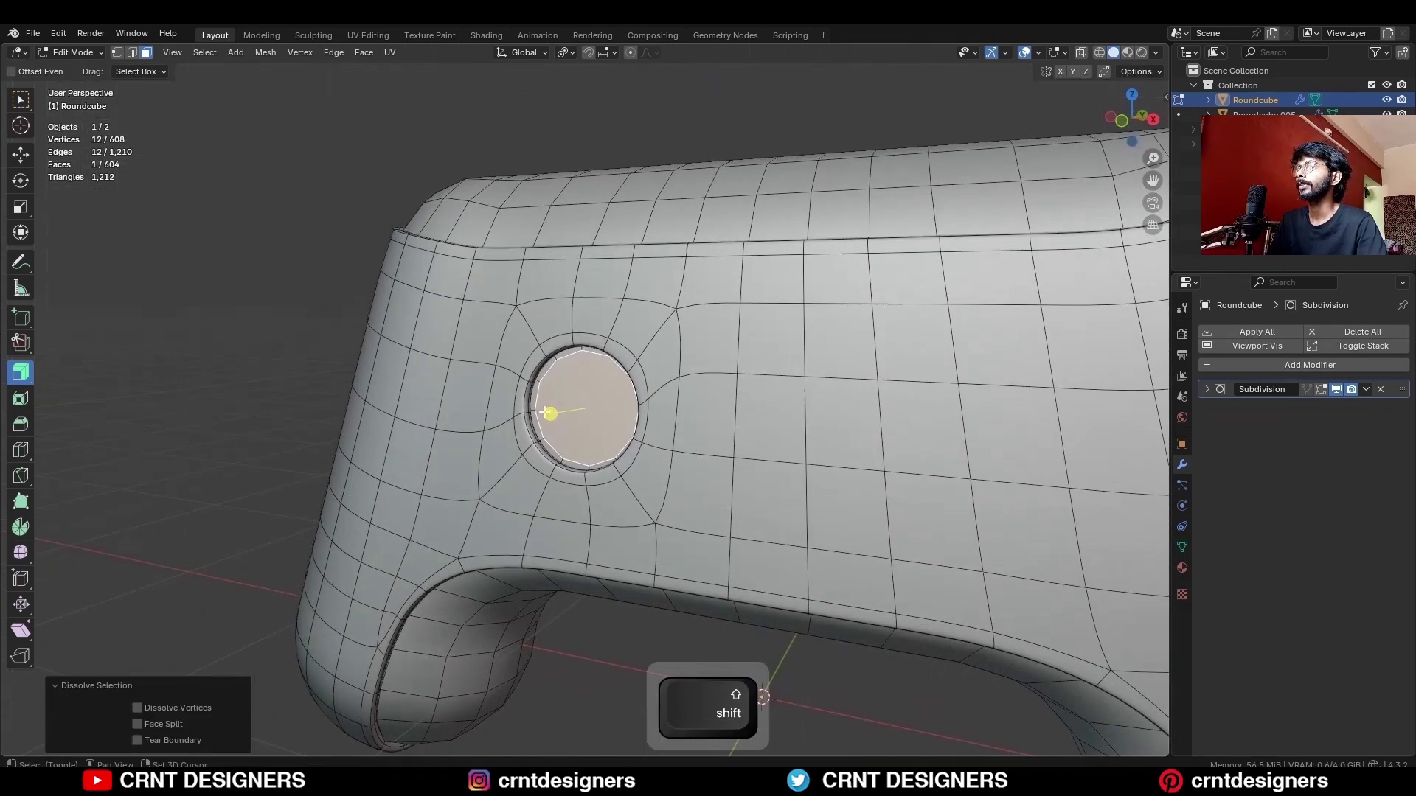
key(e)
click(664, 374)
key(s)
ctrl+click(582, 465)
Push the knob's top face along Y and inset it twice
click(20, 155)
middle_drag(516, 368, 663, 413)
mouse_move(704, 422)
mouse_down()
mouse_move(718, 442)
mouse_move(724, 418)
mouse_up()
key(i)
click(804, 396)
middle_drag(723, 419, 684, 396)
key(i)
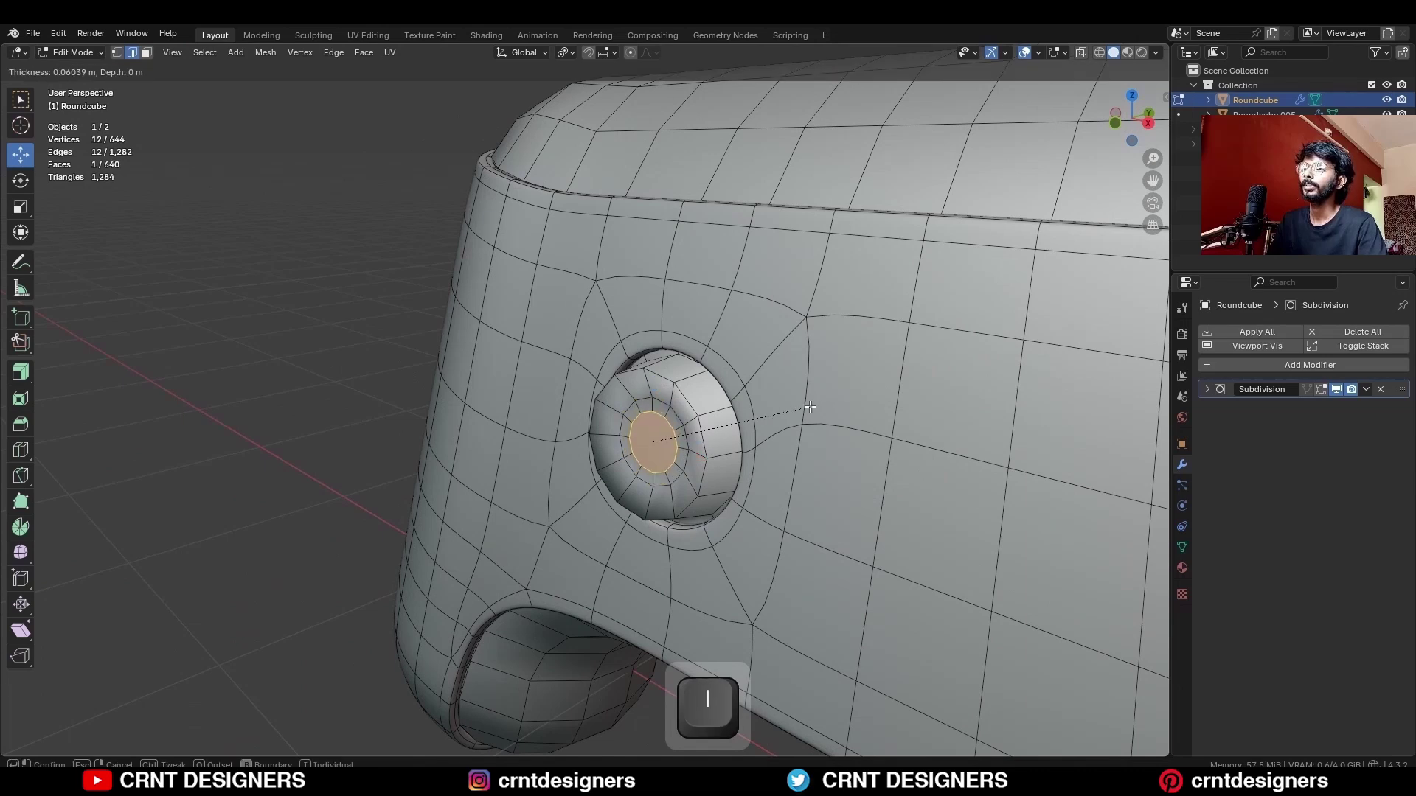
click(811, 406)
Delete the knob's centre face and close the hole with Grid Fill
key(x)
click(816, 401)
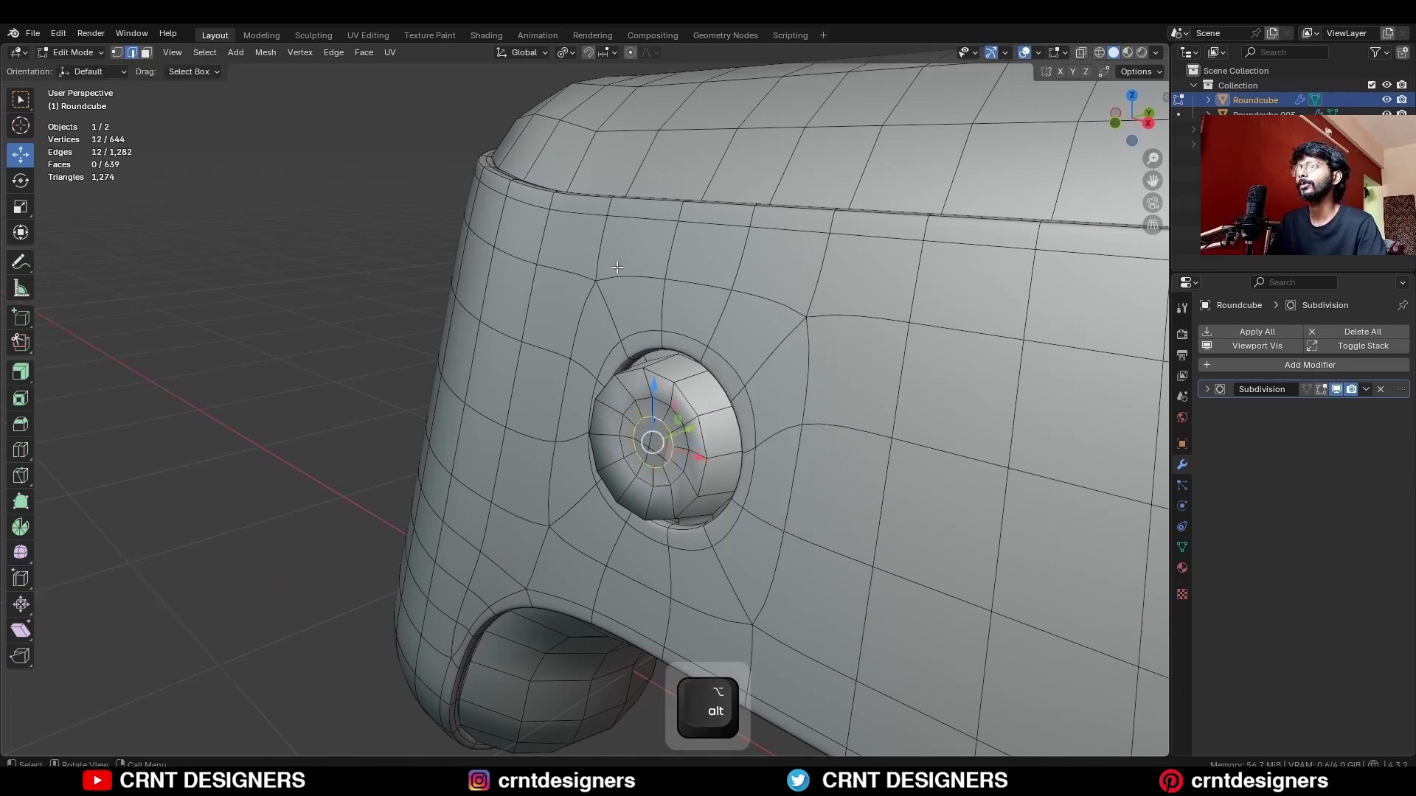
click(363, 53)
click(398, 230)
Bevel the loop around the knob's top with four segments
middle_drag(604, 383, 657, 367)
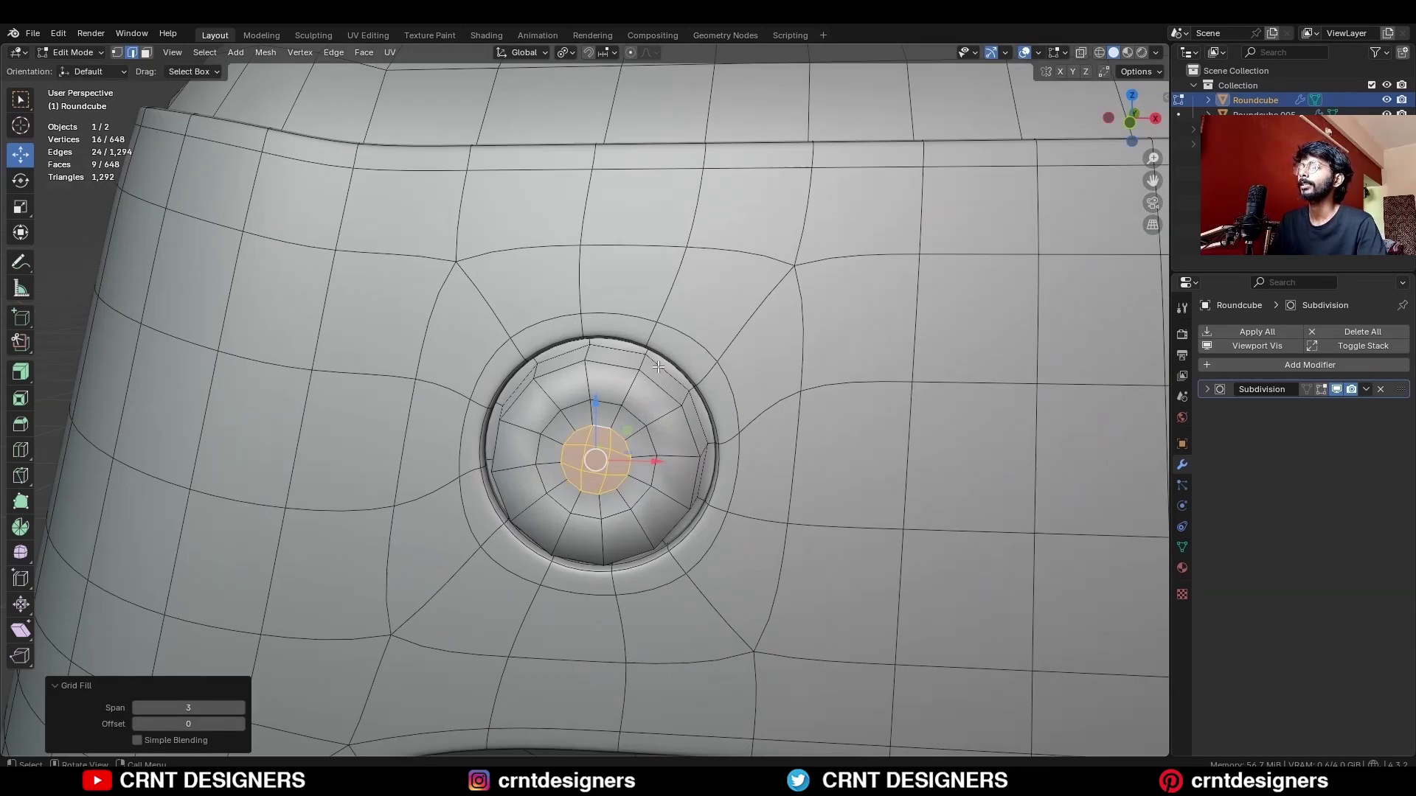
alt+click(649, 386)
key(ctrl+b)
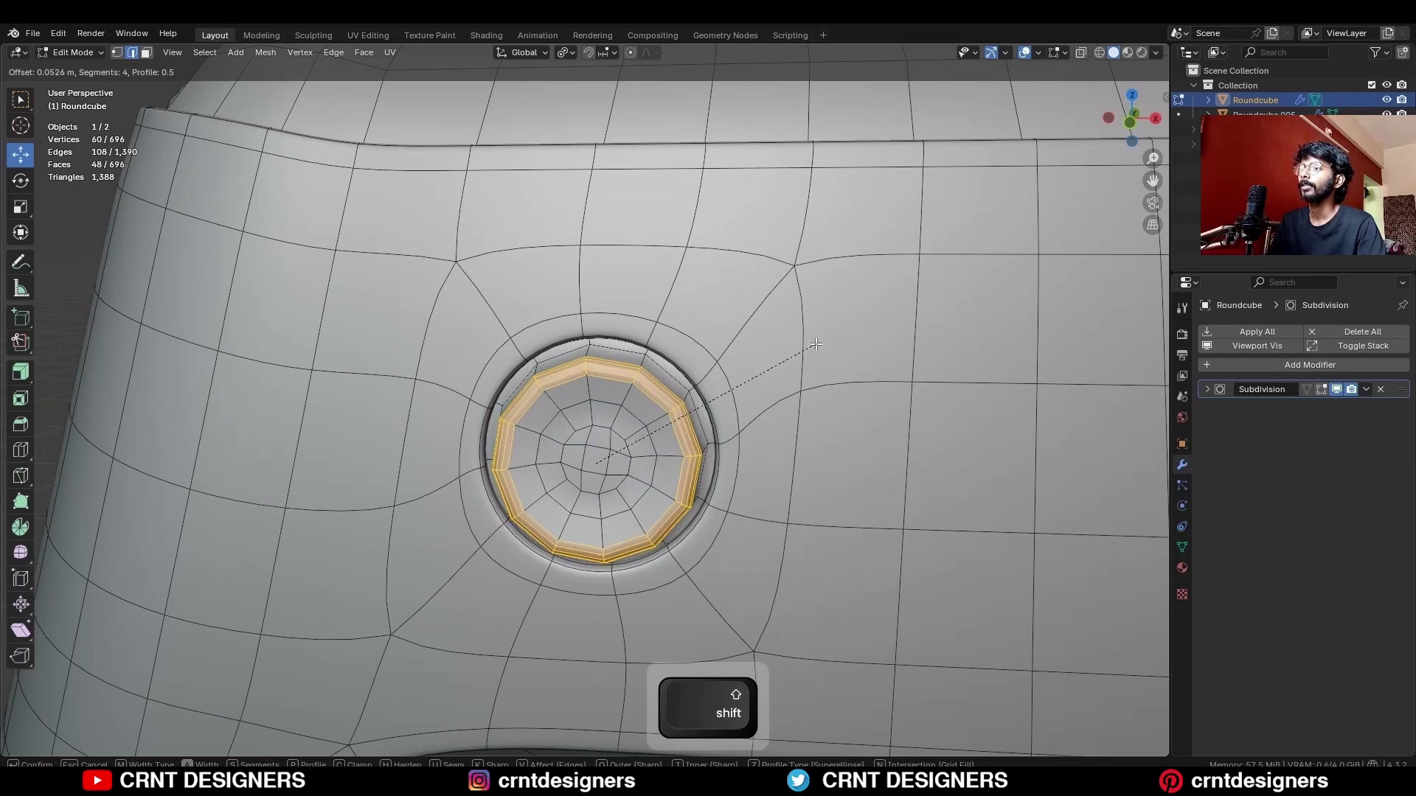
click(818, 347)
scroll(818, 348, down, 3)
Select the top shell's opening edge loop and slide it outward
key(Tab)
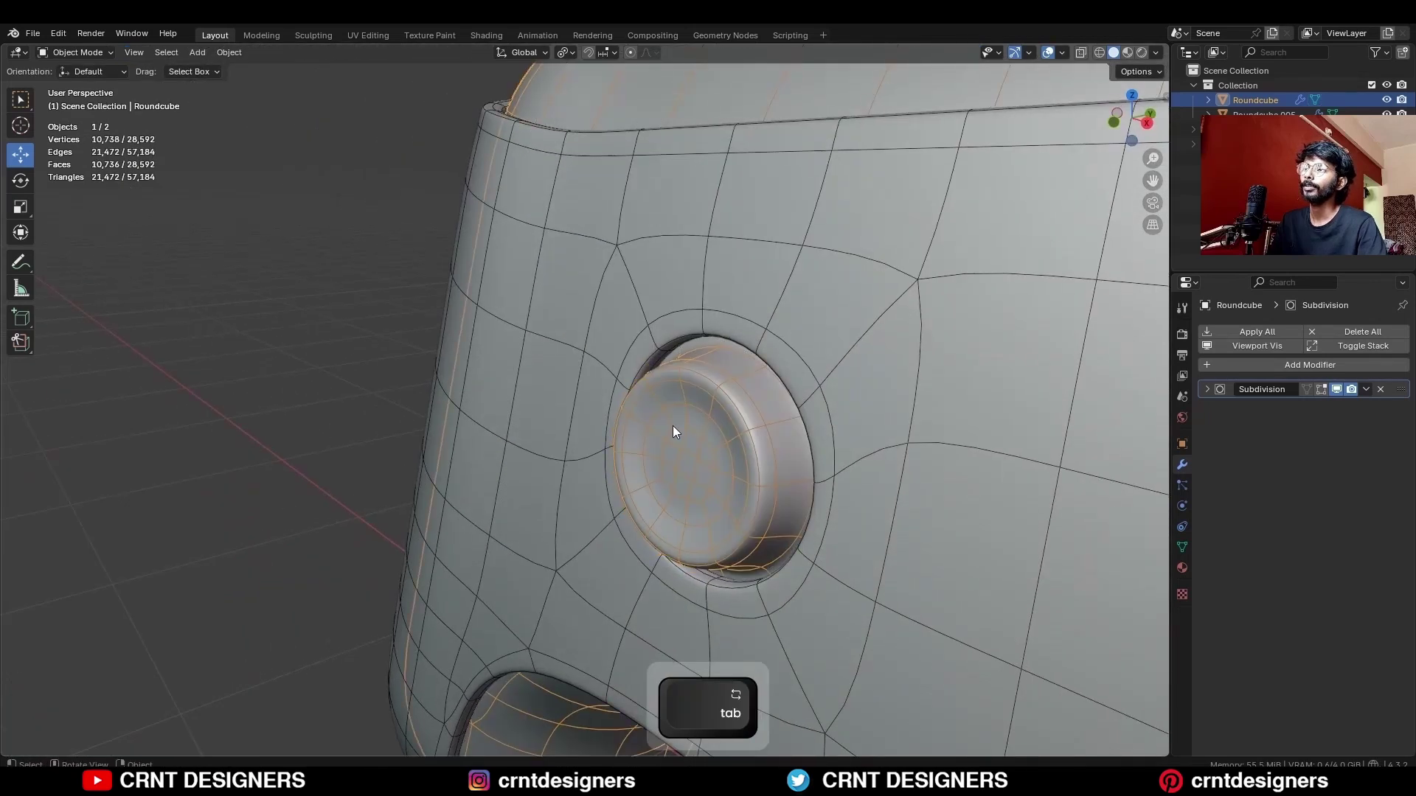
scroll(672, 426, up, 4)
click(840, 441)
key(Tab)
click(774, 442)
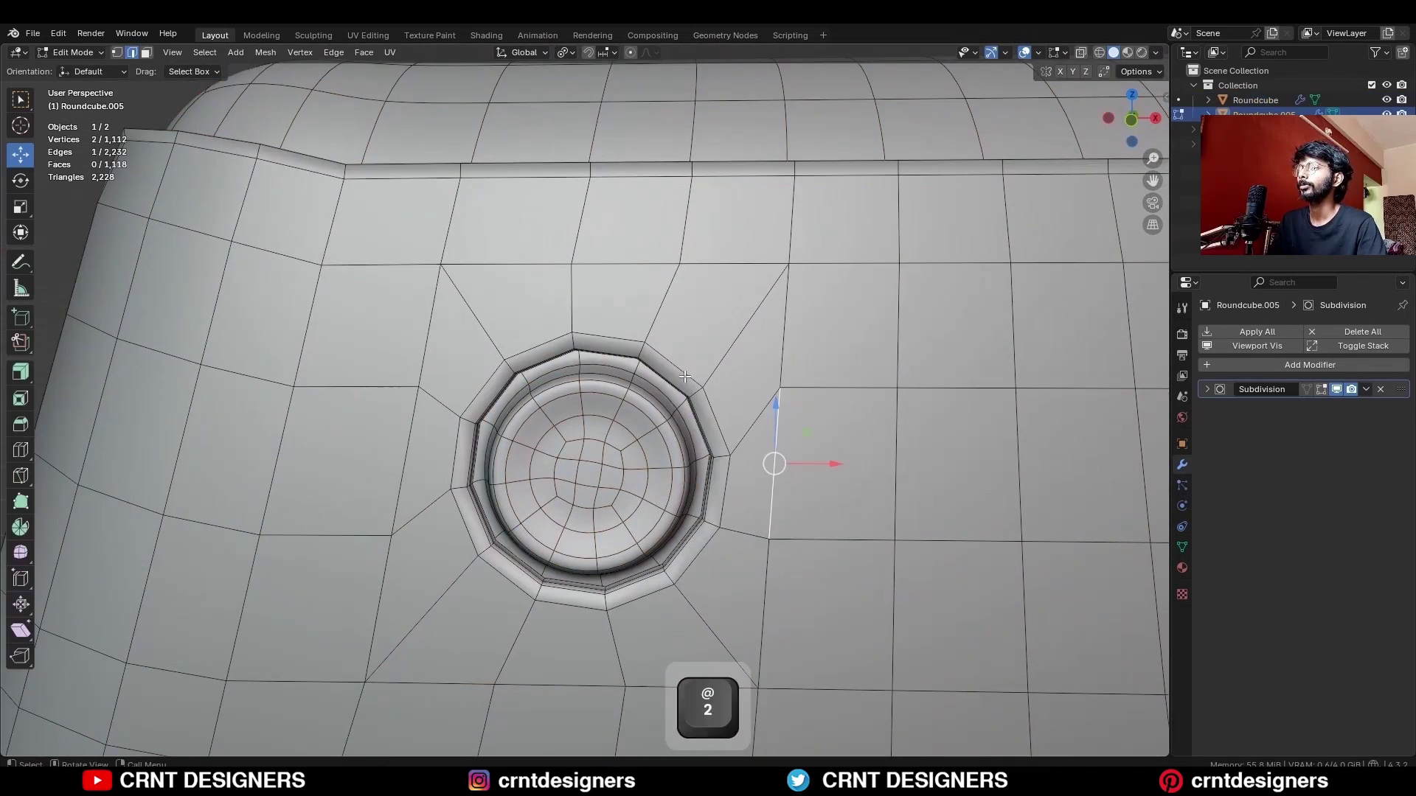
key(g)
key(g)
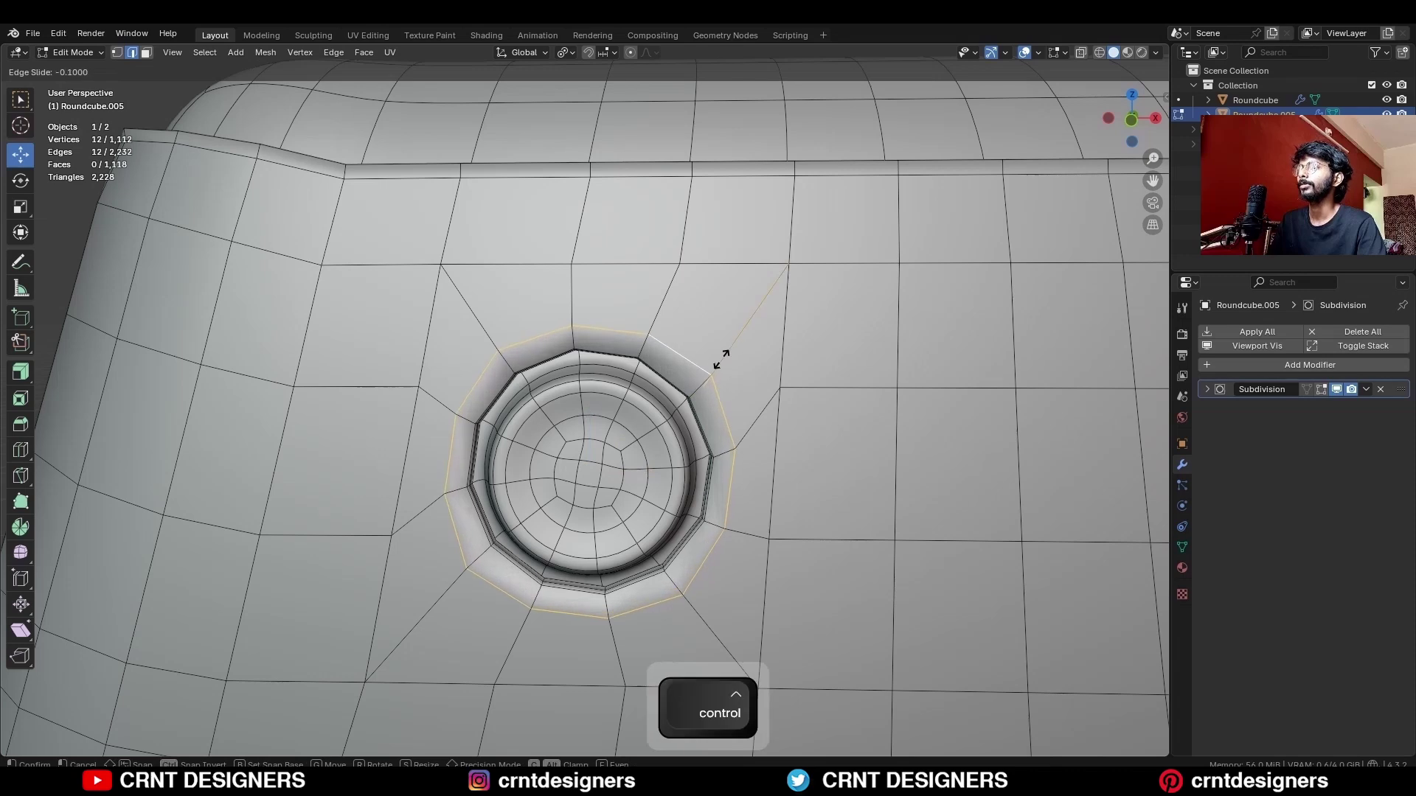
click(737, 347)
Make the opening's outer loop a LoopTools circle, then scale it slightly smaller
key(KP_1)
right_click(744, 251)
mouse_move(760, 248)
click(838, 264)
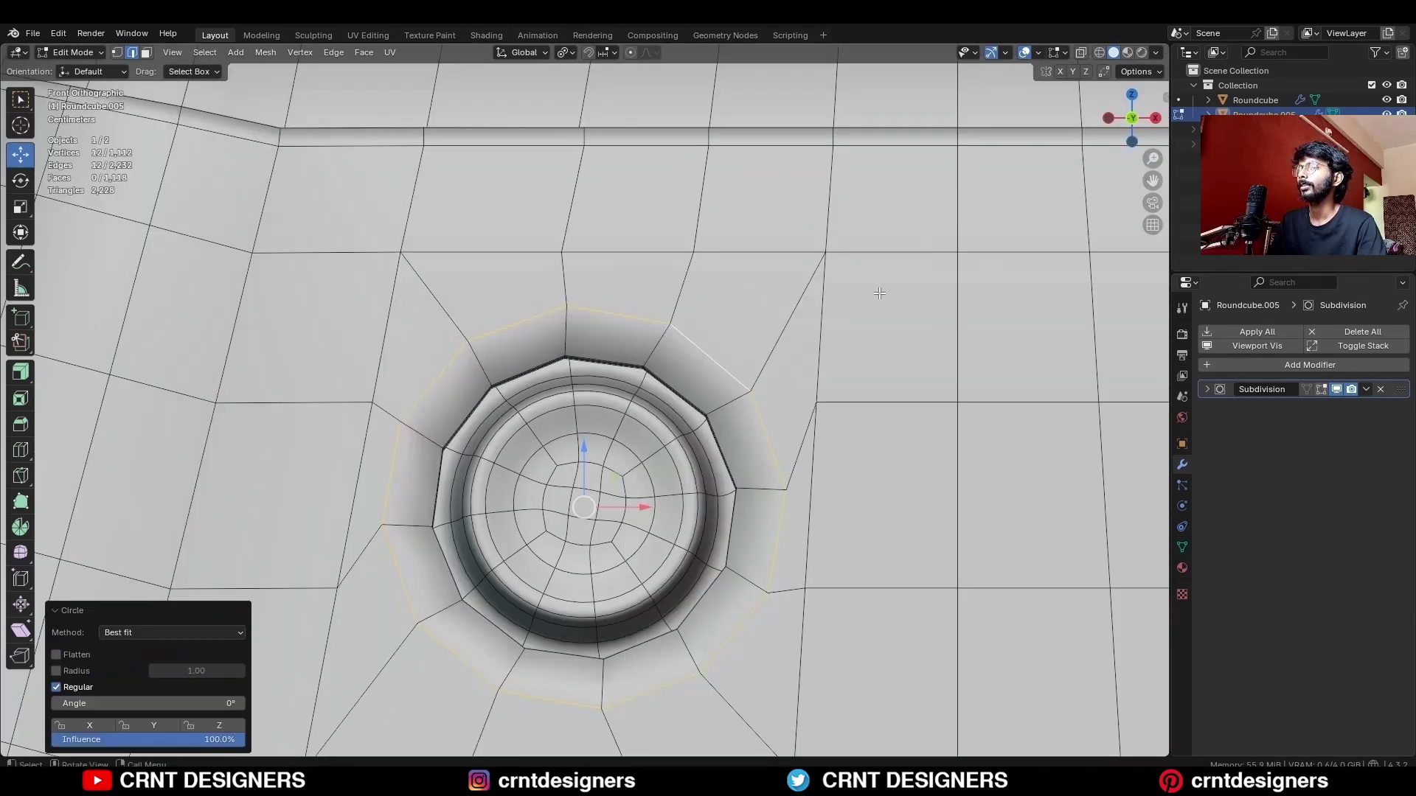
key(s)
click(872, 306)
Add an edge loop inside the ring of faces around the opening
key(3)
alt+click(711, 409)
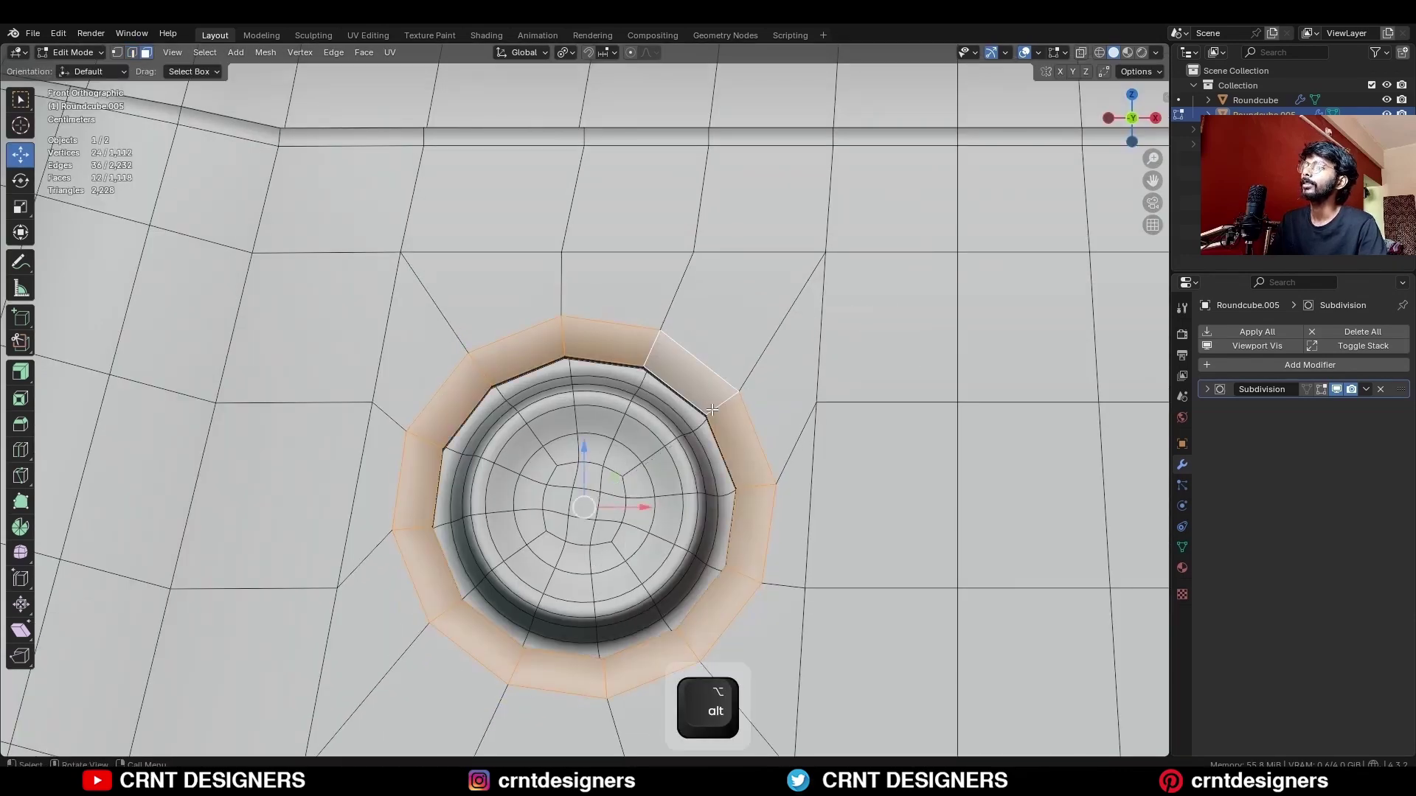
middle_drag(712, 409, 767, 384)
key(ctrl+z)
key(ctrl+r)
click(807, 383)
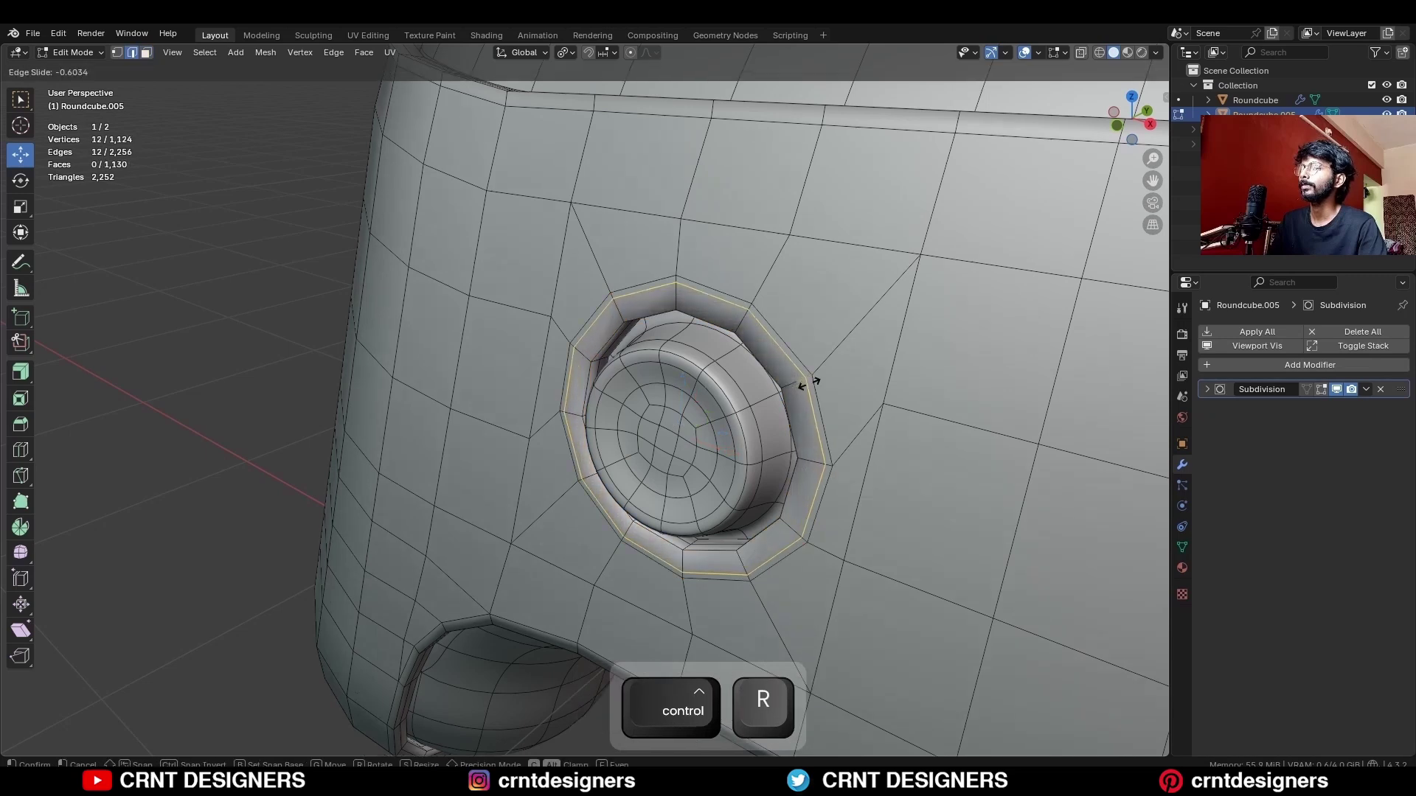
click(809, 383)
Extrude the face ring around the opening into a raised rim, then preview the smooth shell
alt+click(802, 382)
key(e)
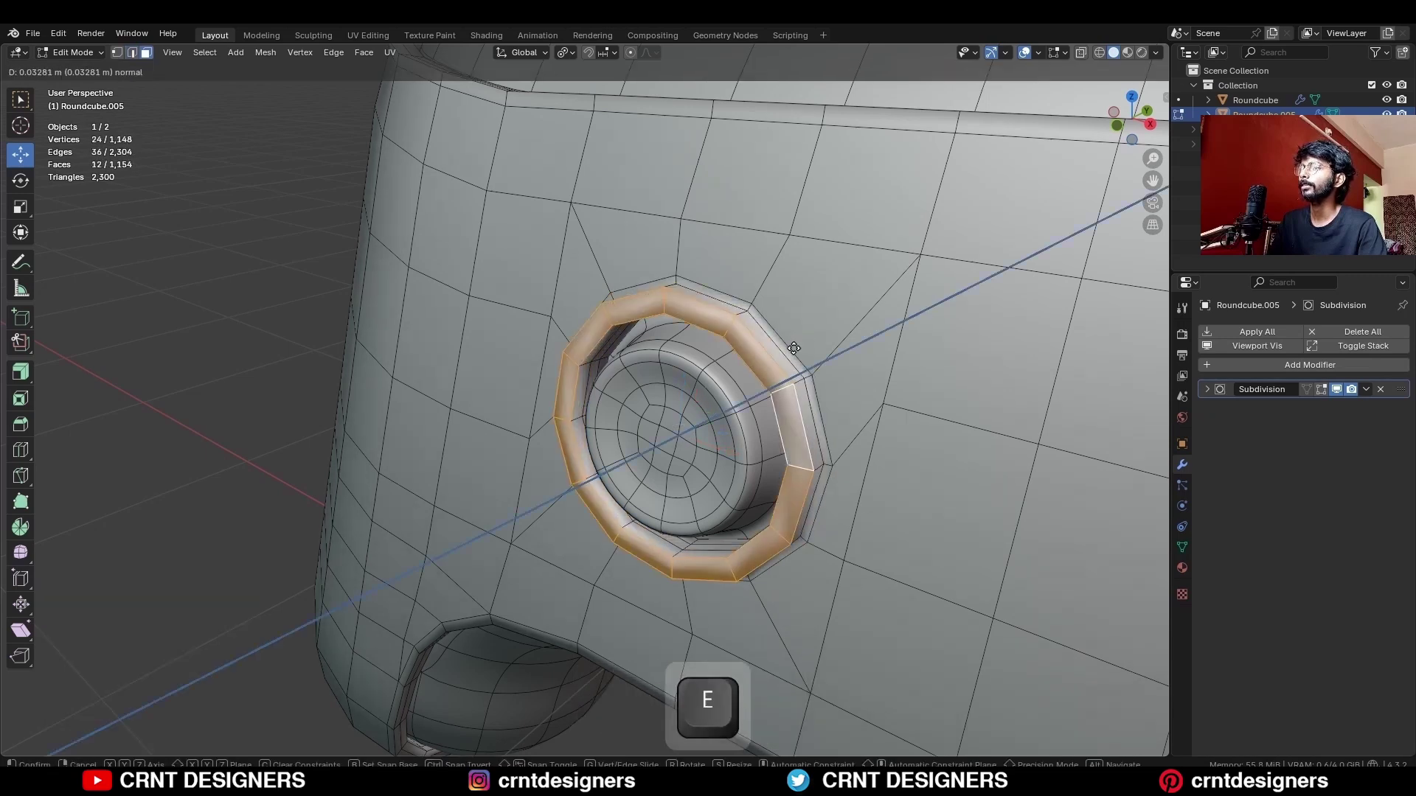
click(793, 348)
key(Tab)
key(alt+shift+z)
scroll(796, 362, down, 2)
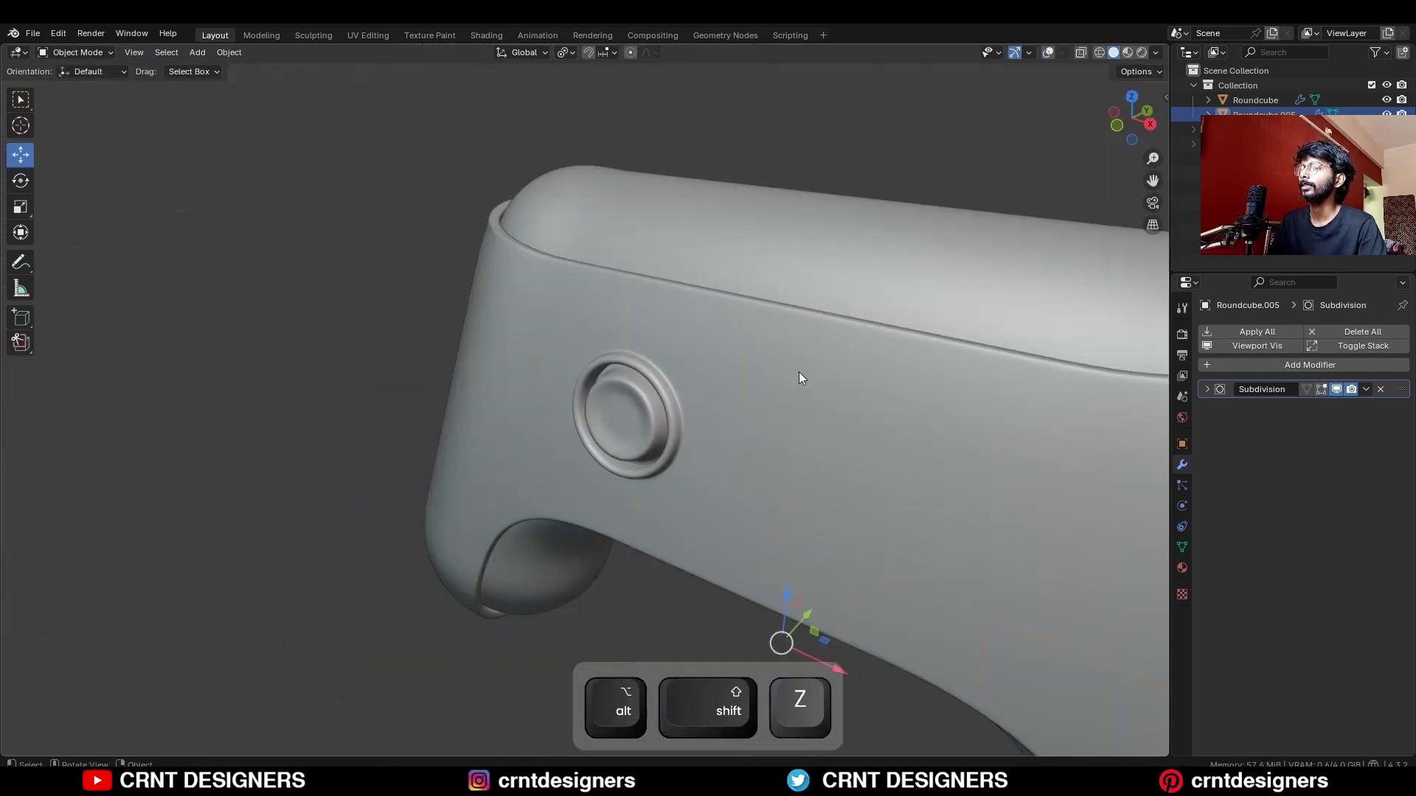
scroll(798, 372, down, 2)
Symmetrize the whole shell mesh to copy the button opening to the right side
key(alt+shift+z)
key(Tab)
key(a)
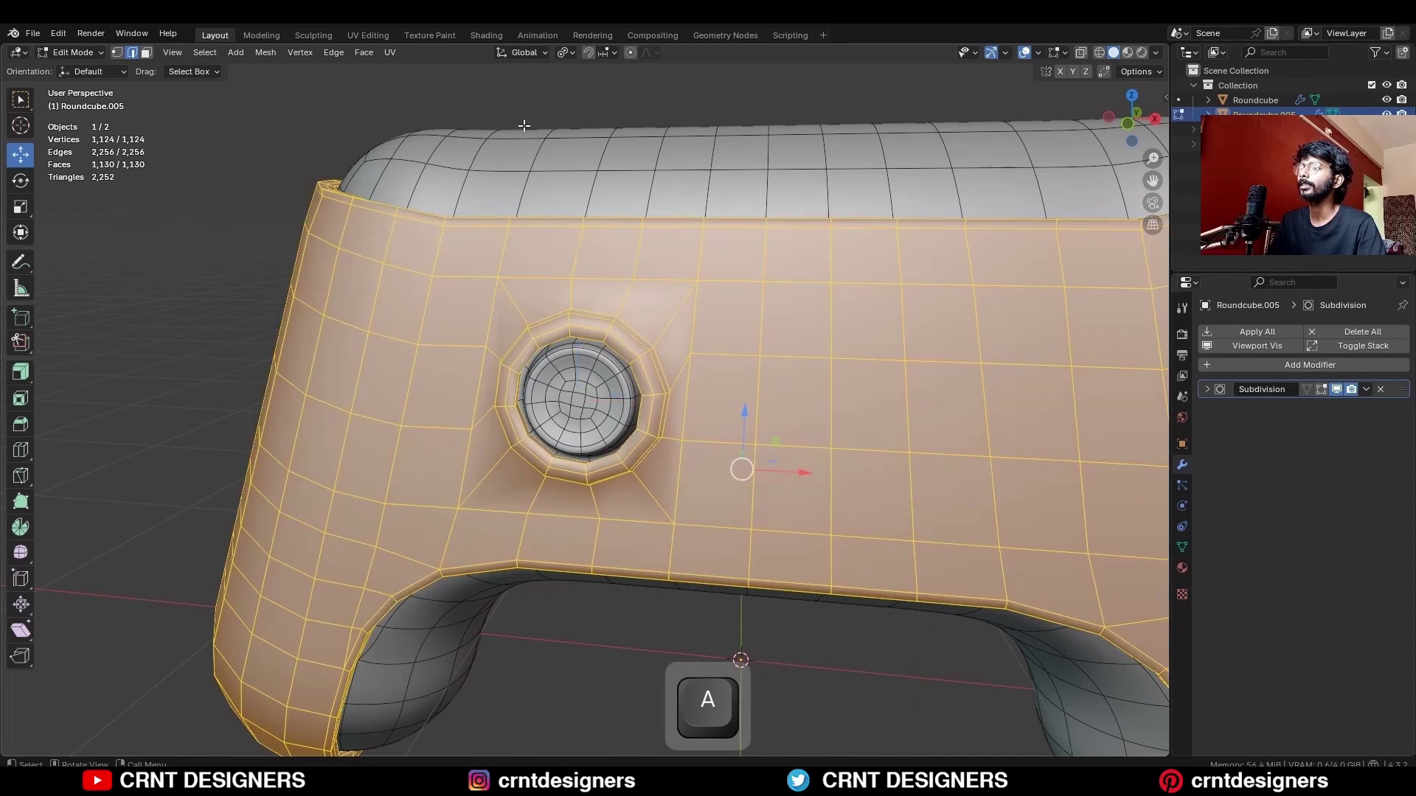
click(274, 52)
click(294, 241)
key(Tab)
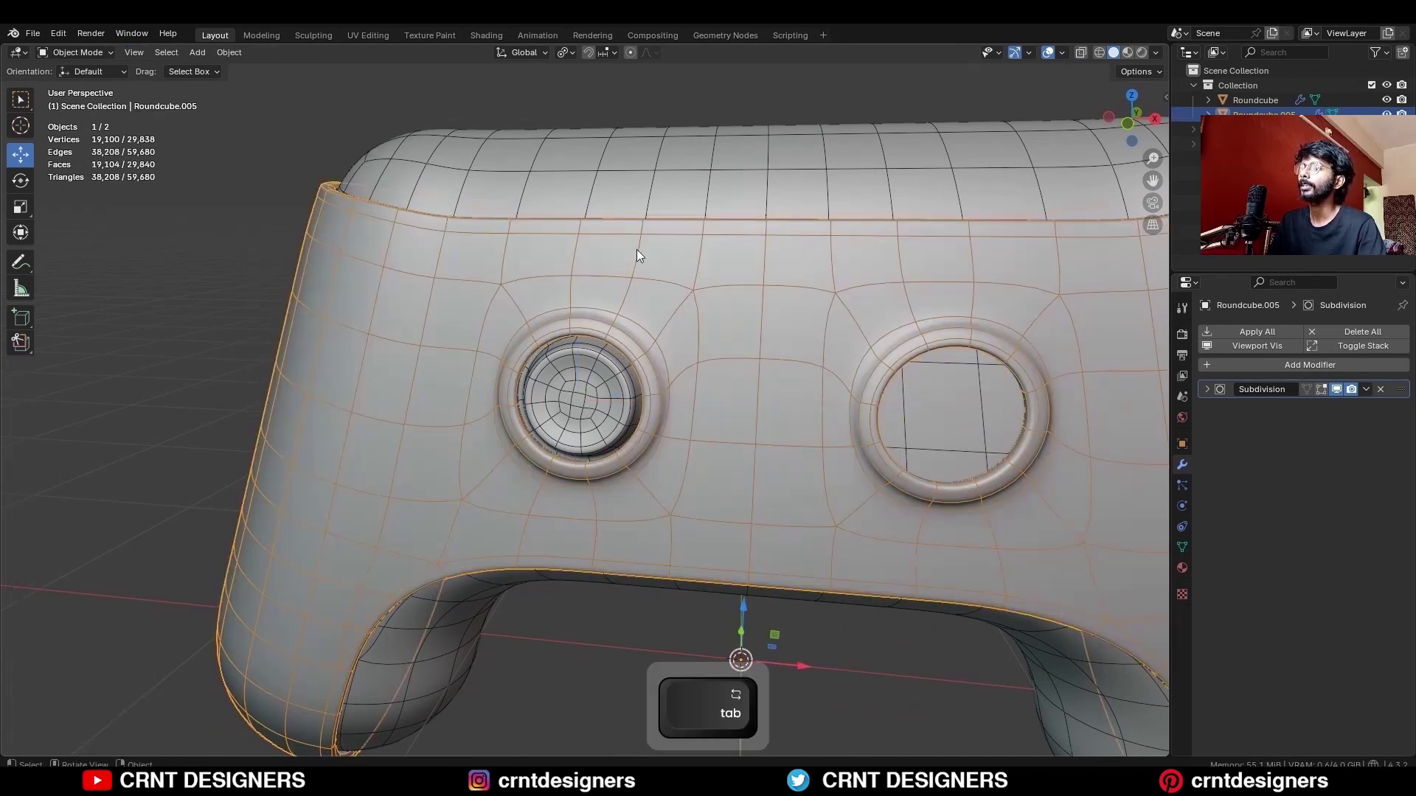
Symmetrize the whole body mesh so the button knob appears on the right too
click(762, 178)
key(Tab)
key(a)
click(265, 53)
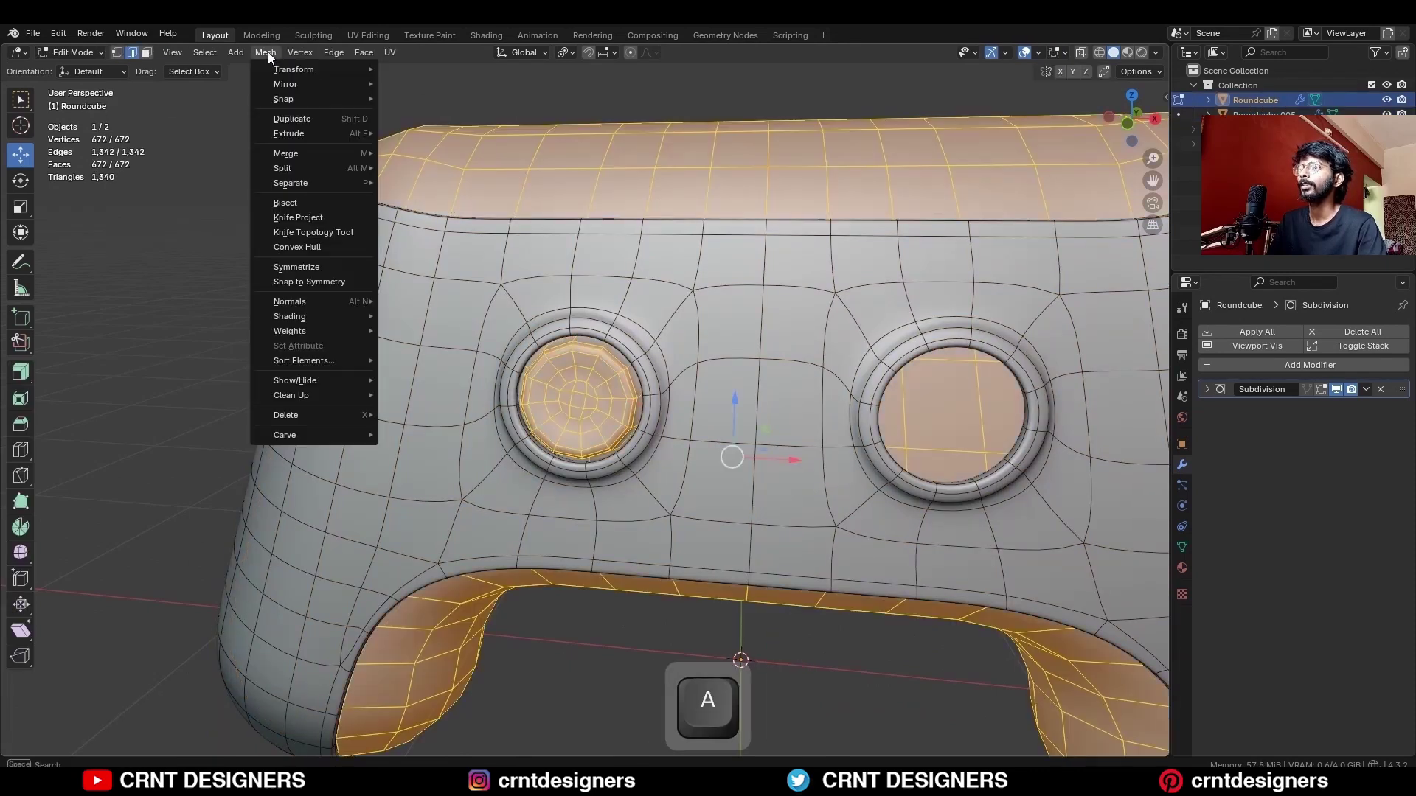
click(316, 267)
key(Tab)
click(360, 125)
key(alt+shift+z)
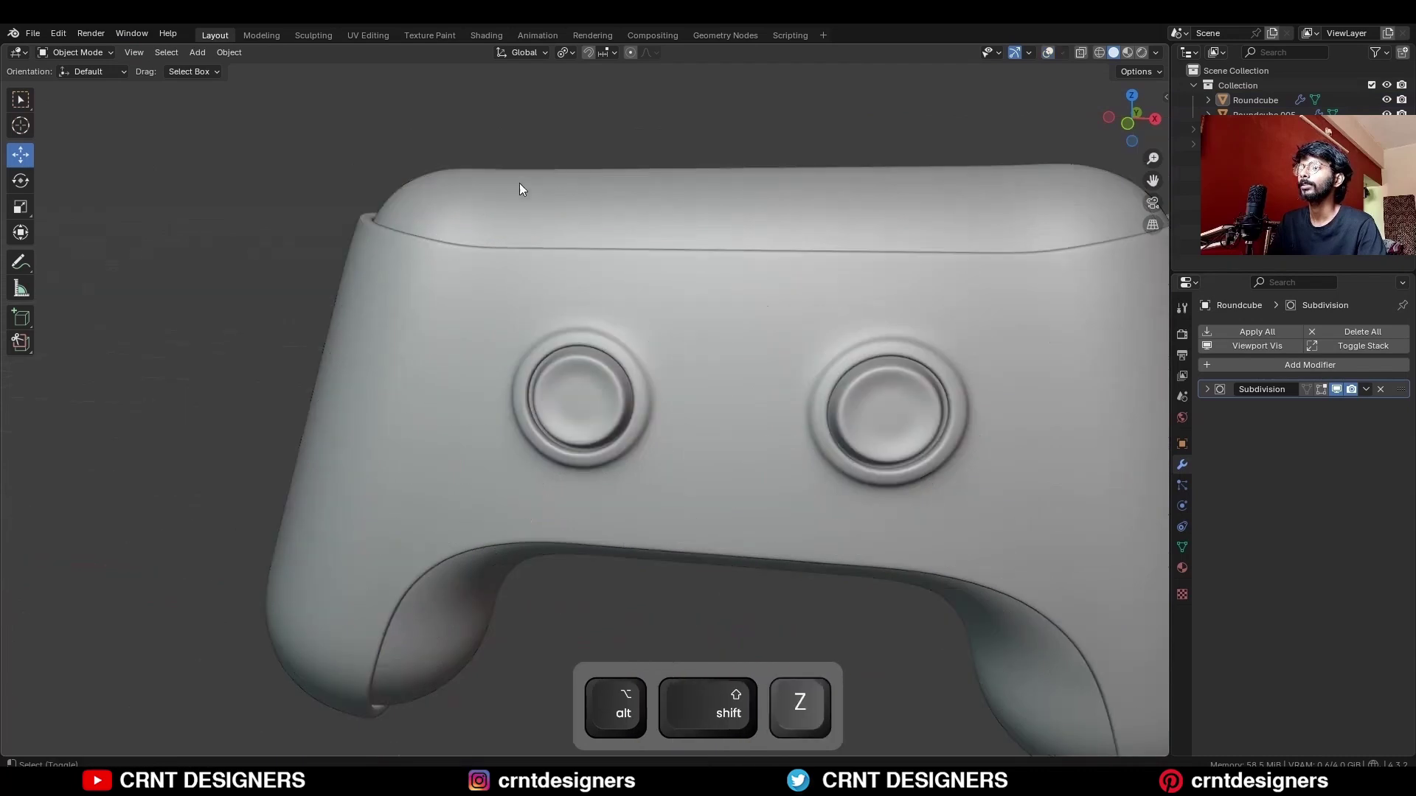
scroll(627, 207, down, 5)
Inspect the finished two-button controller from several angles and save it as NH91.blend
middle_drag(669, 215, 848, 354)
key(ctrl+s)
click(649, 341)
click(848, 308)
key(ctrl+s)
click(1128, 116)
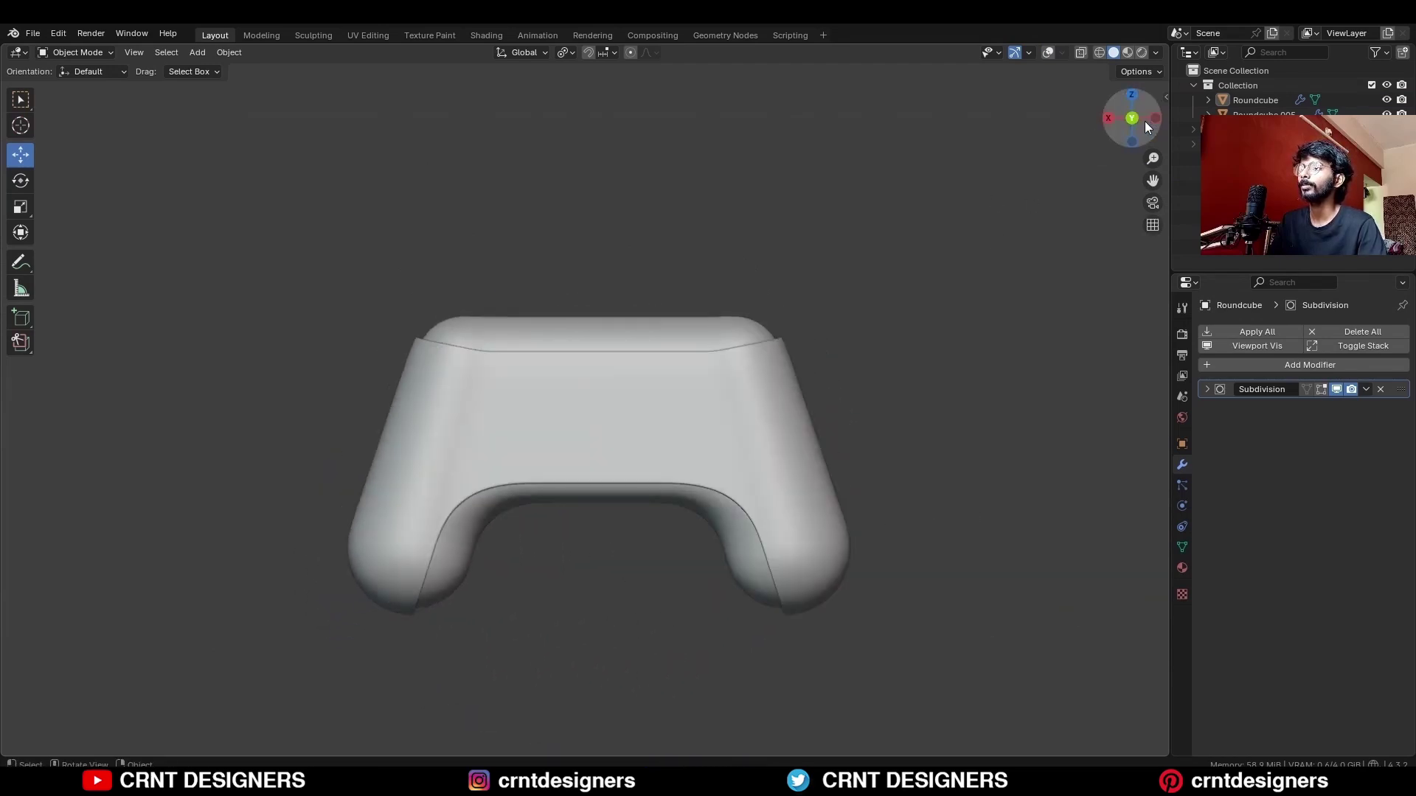
click(1133, 119)
shift+middle_drag(864, 267, 927, 228)
key(ctrl+s)
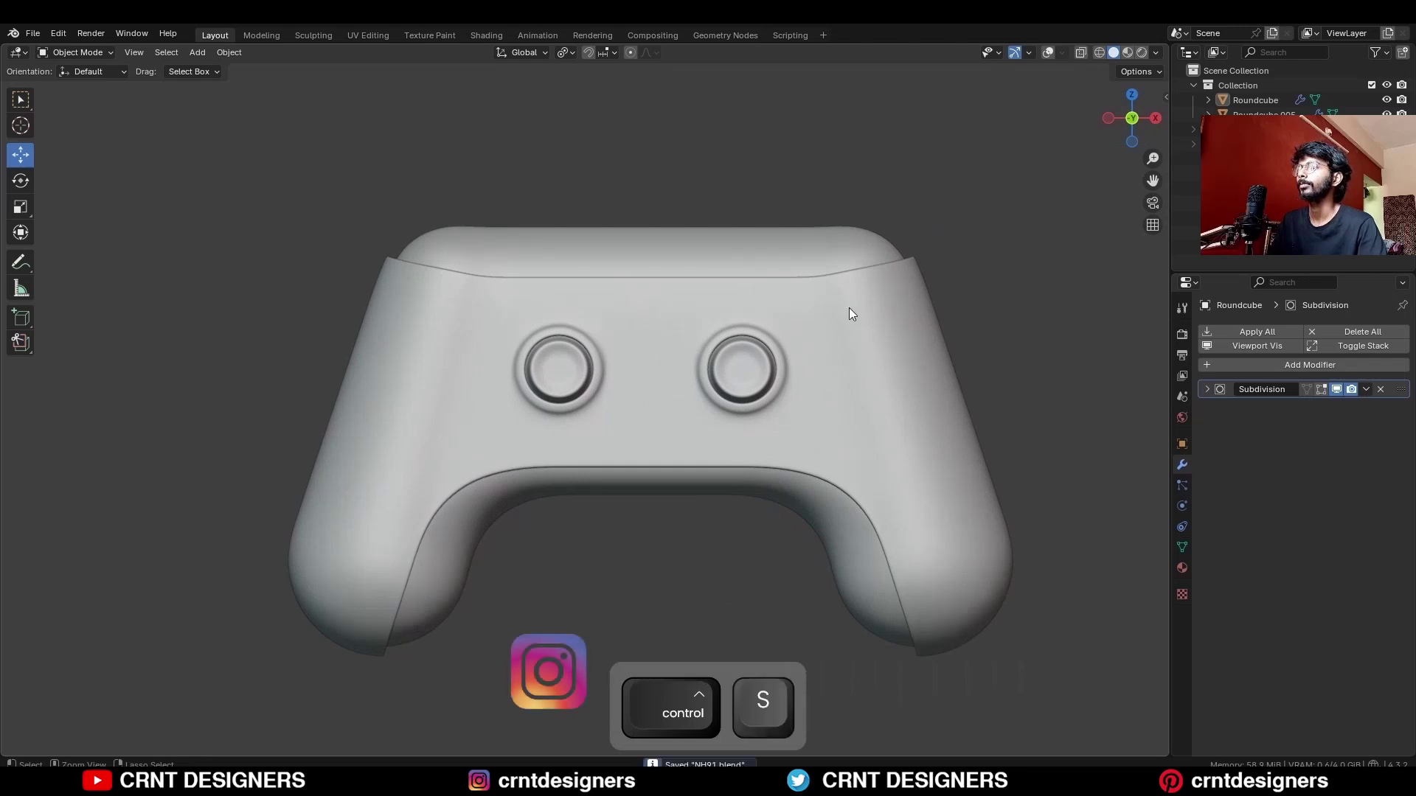